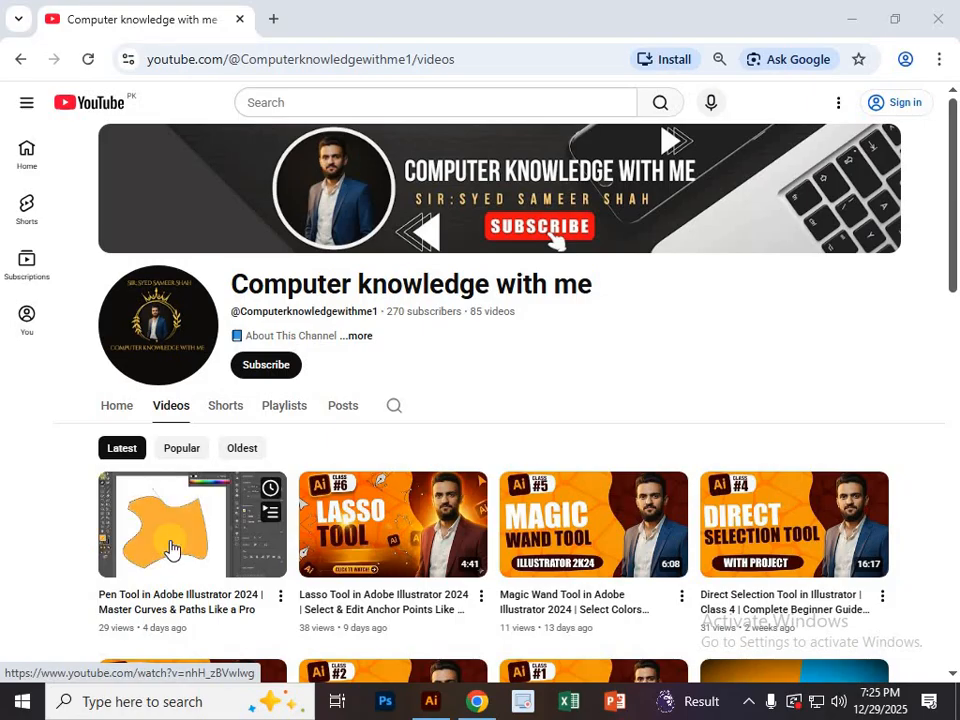
Step: Switch to Adobe Illustrator and activate the standard Type Tool from the group of type tools
{"action": "left_click", "coordinate": [432, 703]}
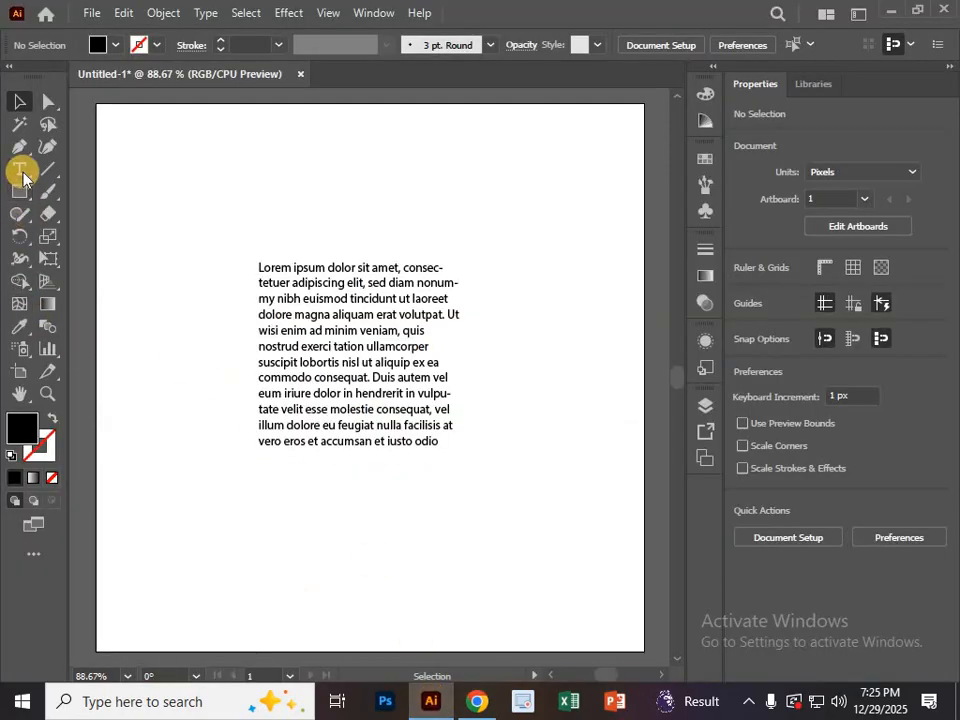
{"action": "left_click_drag", "start_coordinate": [20, 176], "coordinate": [48, 176]}
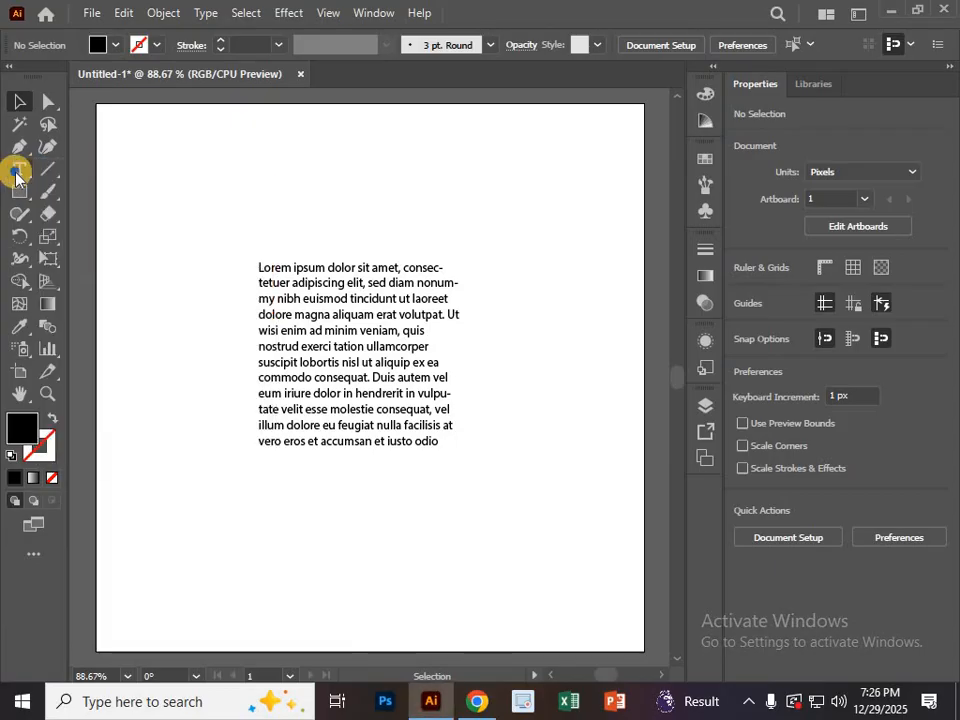
{"action": "left_click", "coordinate": [15, 176]}
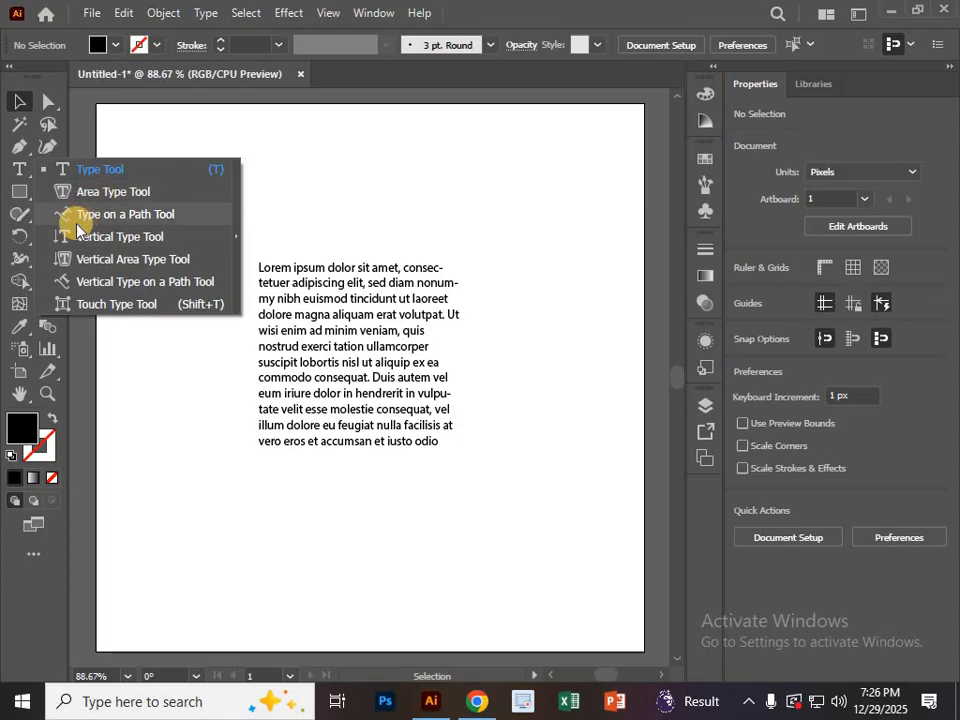
{"action": "left_click", "coordinate": [108, 176]}
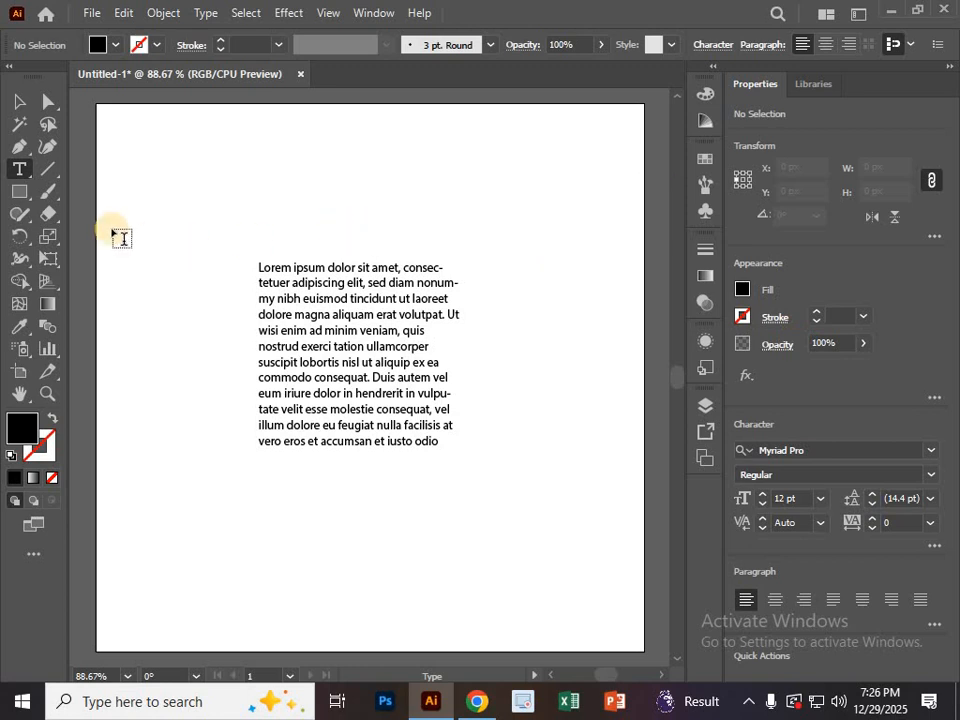
Step: Delete the existing Lorem ipsum paragraph from the artboard
{"action": "left_click", "coordinate": [31, 104]}
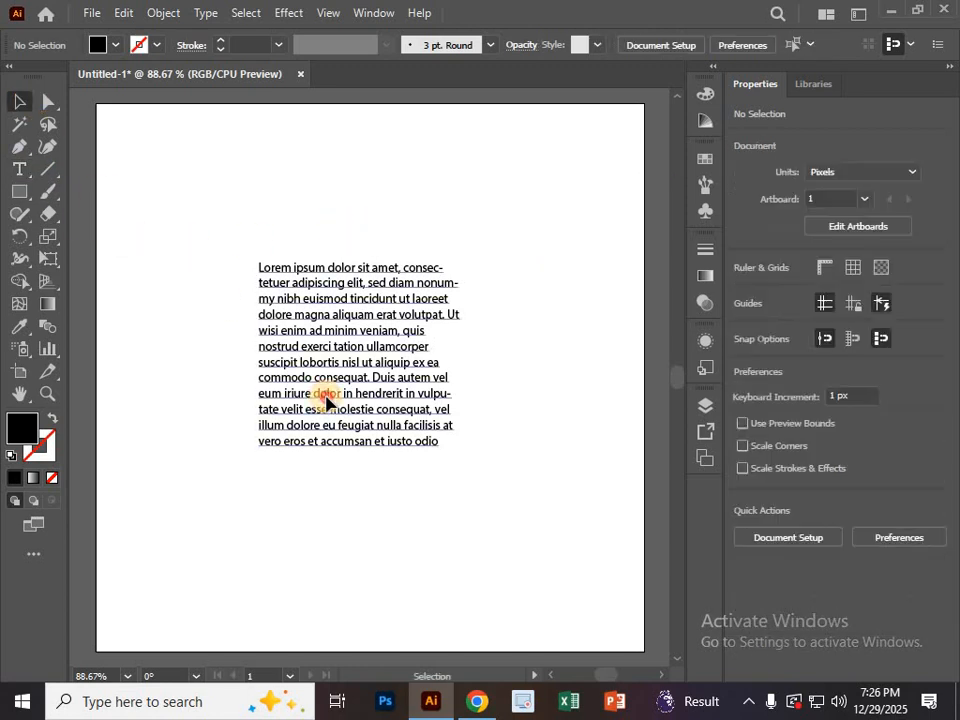
{"action": "left_click", "coordinate": [319, 396]}
{"action": "key", "text": "Delete"}
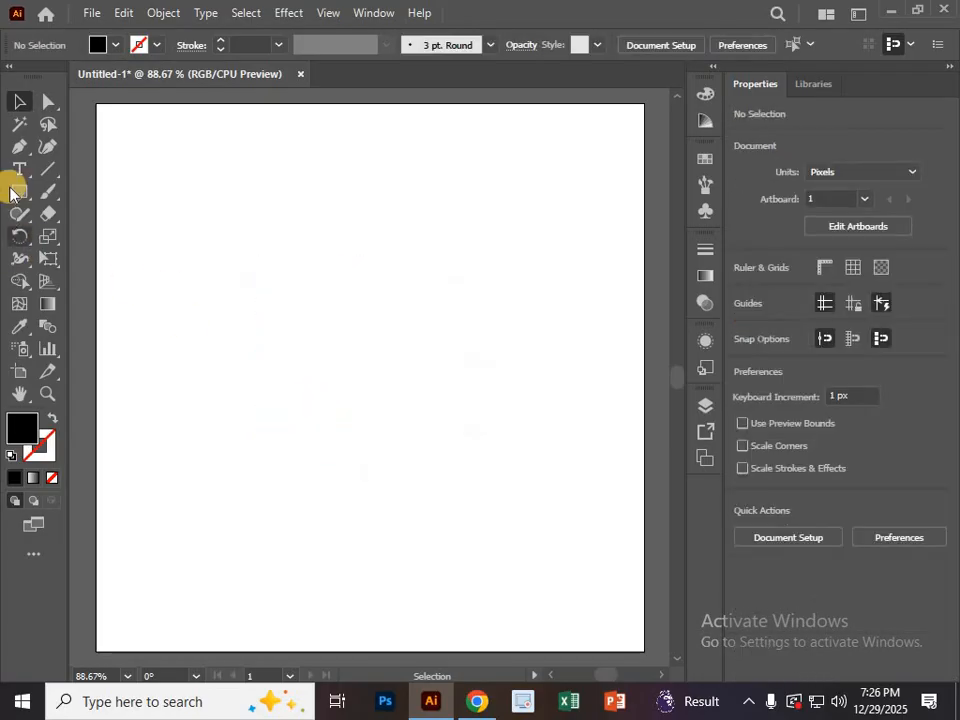
Step: Add a point text line with a first name in the upper middle of the artboard and delete it
{"action": "left_click_drag", "start_coordinate": [22, 176], "coordinate": [66, 170]}
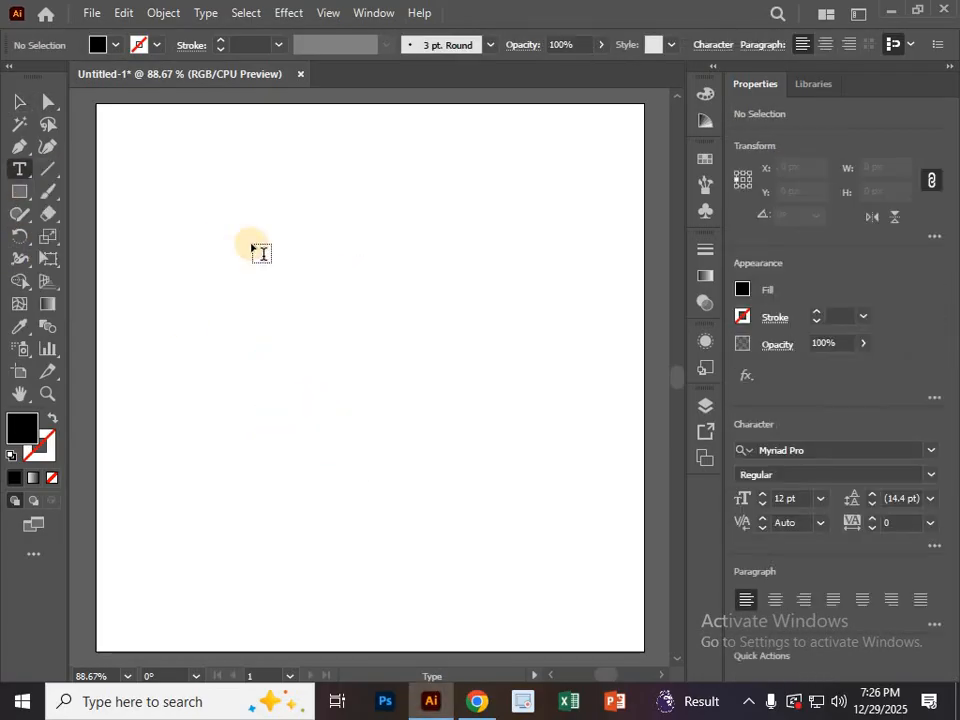
{"action": "left_click", "coordinate": [308, 234]}
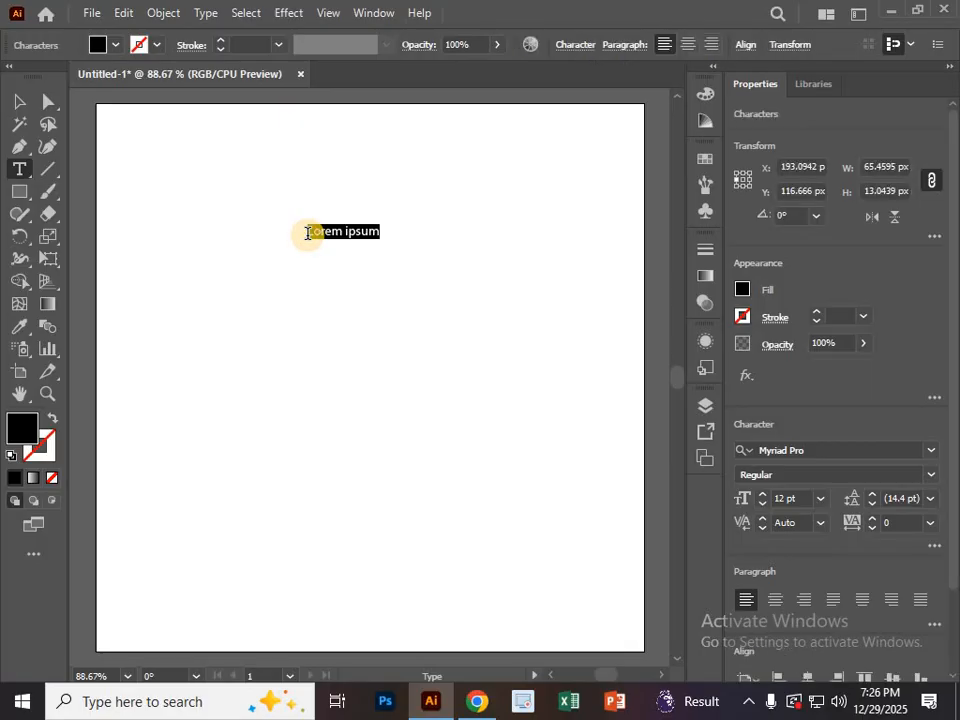
{"action": "key", "text": "BackSpace"}
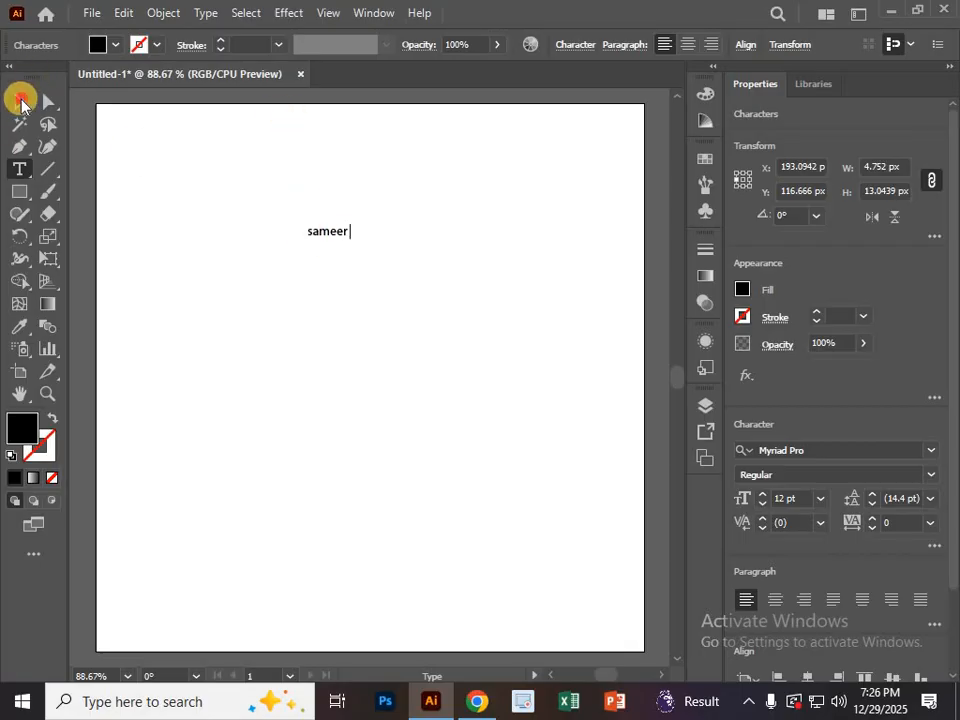
{"action": "left_click", "coordinate": [19, 101]}
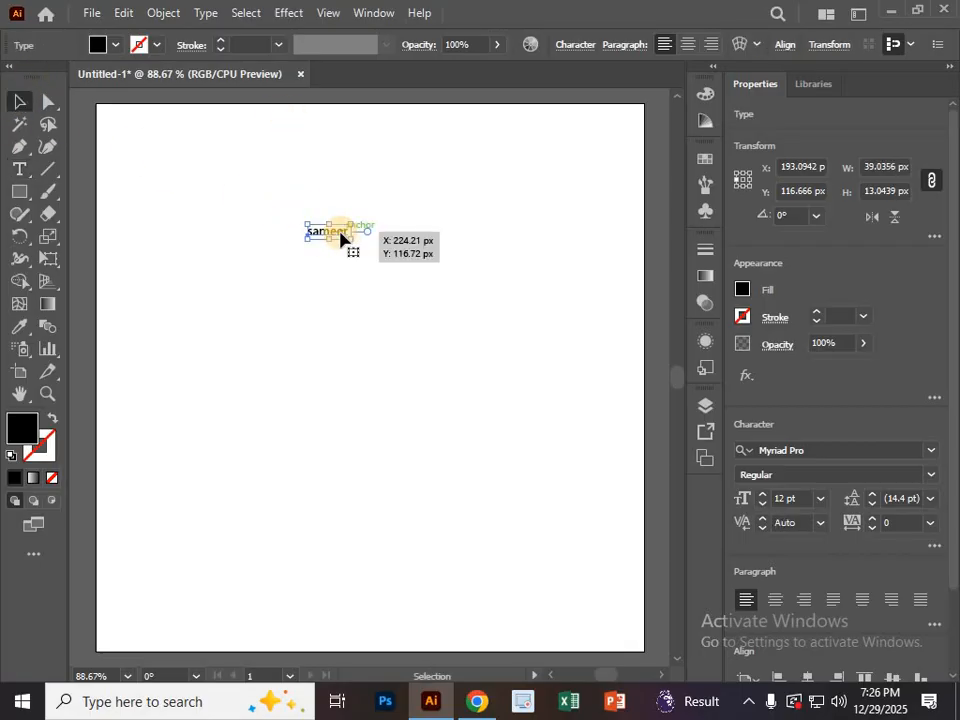
{"action": "key", "text": "Delete"}
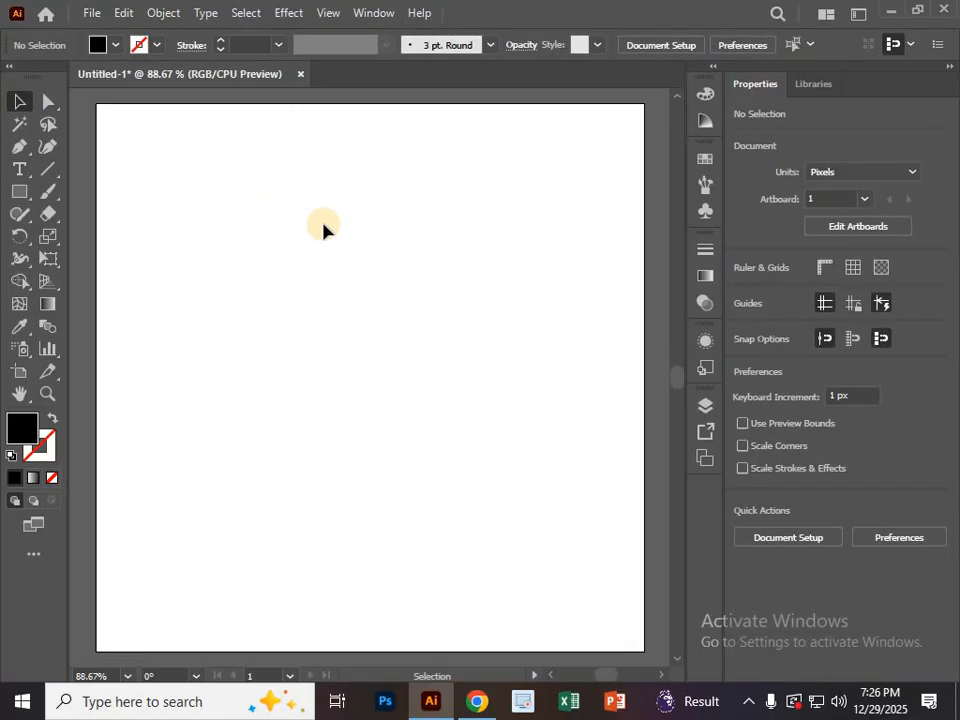
Step: Draw six area text boxes with placeholder text across the artboard, the first about 186 by 131 px in the middle
{"action": "left_click_drag", "start_coordinate": [20, 170], "coordinate": [448, 381]}
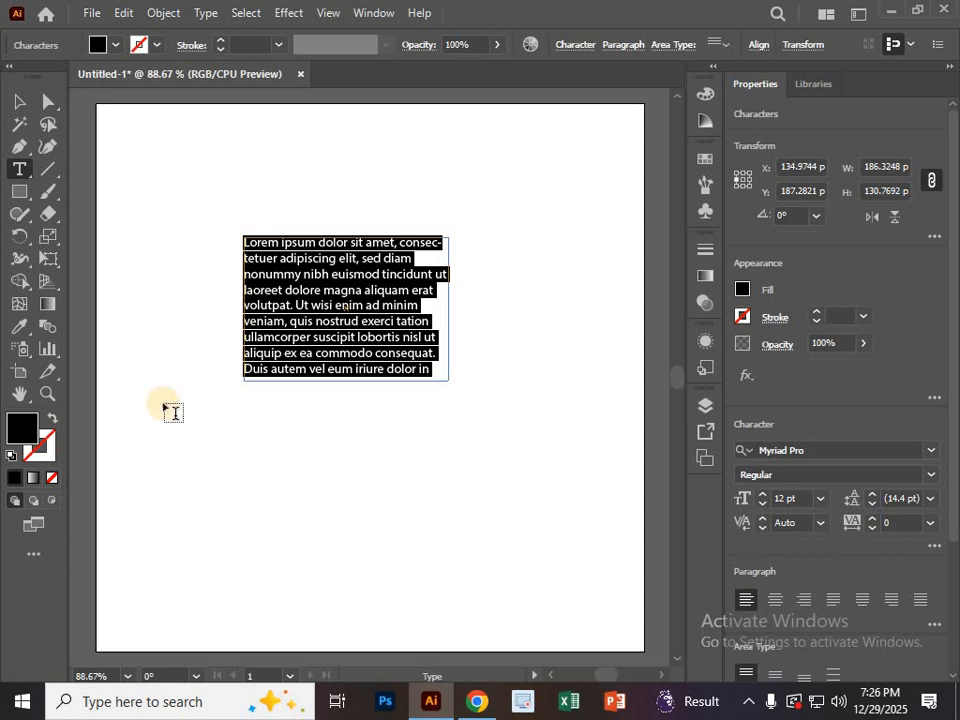
{"action": "left_click_drag", "start_coordinate": [276, 434], "coordinate": [456, 549]}
{"action": "left_click_drag", "start_coordinate": [513, 262], "coordinate": [617, 335]}
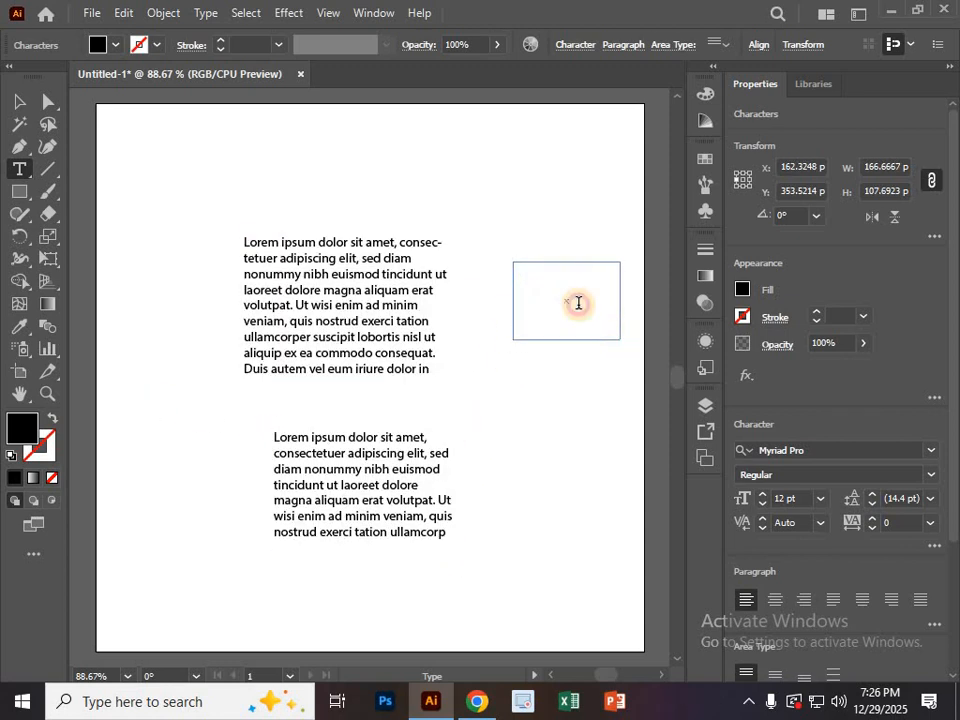
{"action": "left_click_drag", "start_coordinate": [434, 147], "coordinate": [606, 212]}
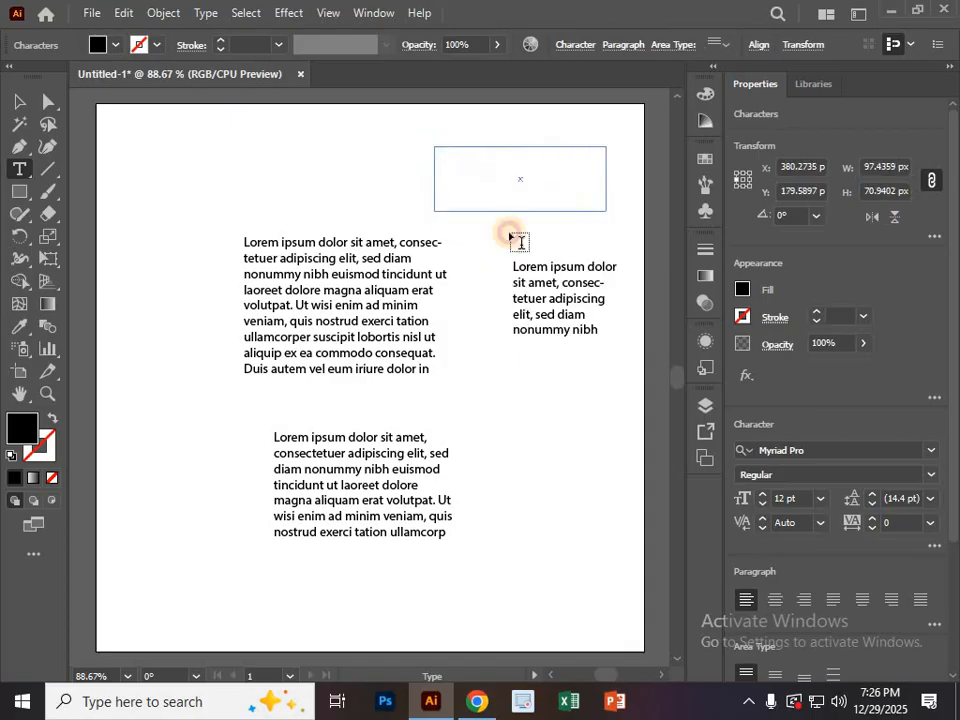
{"action": "left_click_drag", "start_coordinate": [131, 378], "coordinate": [240, 468]}
{"action": "left_click_drag", "start_coordinate": [151, 156], "coordinate": [240, 197]}
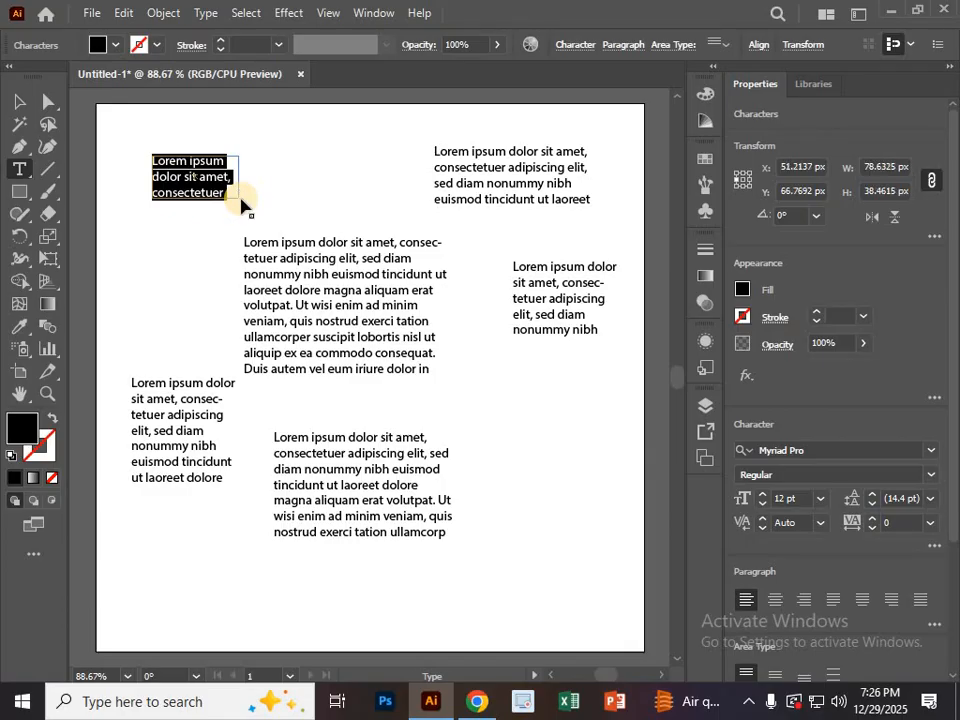
Step: Undo the five surrounding text boxes, keeping only the first one in the middle of the artboard
{"action": "key", "text": "ctrl+z"}
{"action": "key", "text": "ctrl+z"}
{"action": "key", "text": "ctrl+z"}
{"action": "key", "text": "ctrl+z"}
{"action": "key", "text": "ctrl+z"}
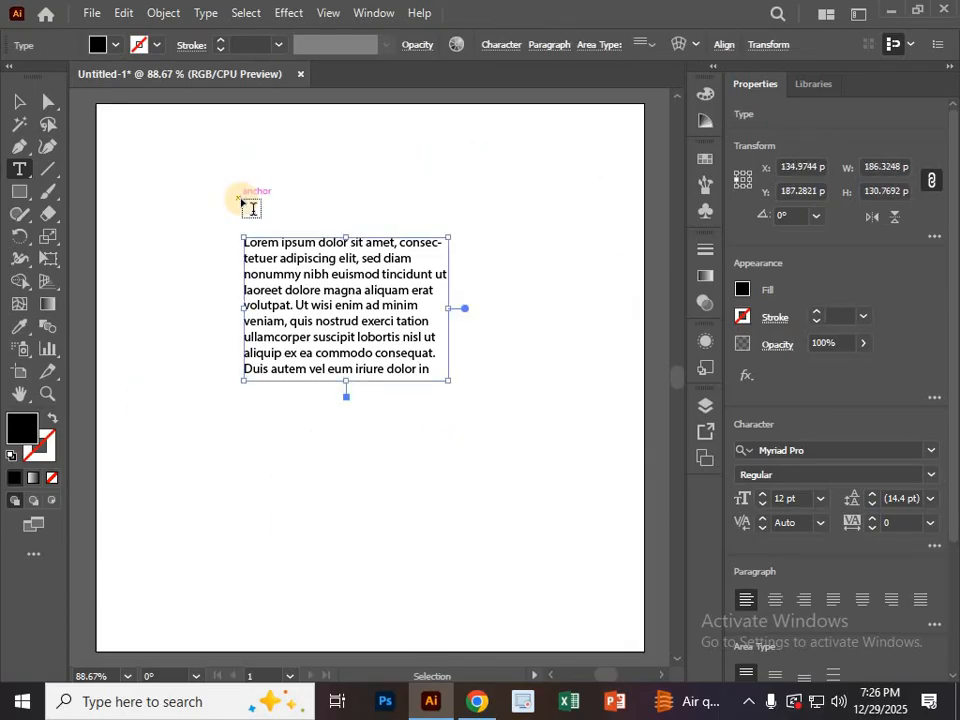
Step: Place placeholder point text in the artboard's upper right and draw an area text box about 279 by 156 px below the paragraph
{"action": "left_click", "coordinate": [240, 198], "text": "ctrl"}
{"action": "left_click", "coordinate": [451, 168]}
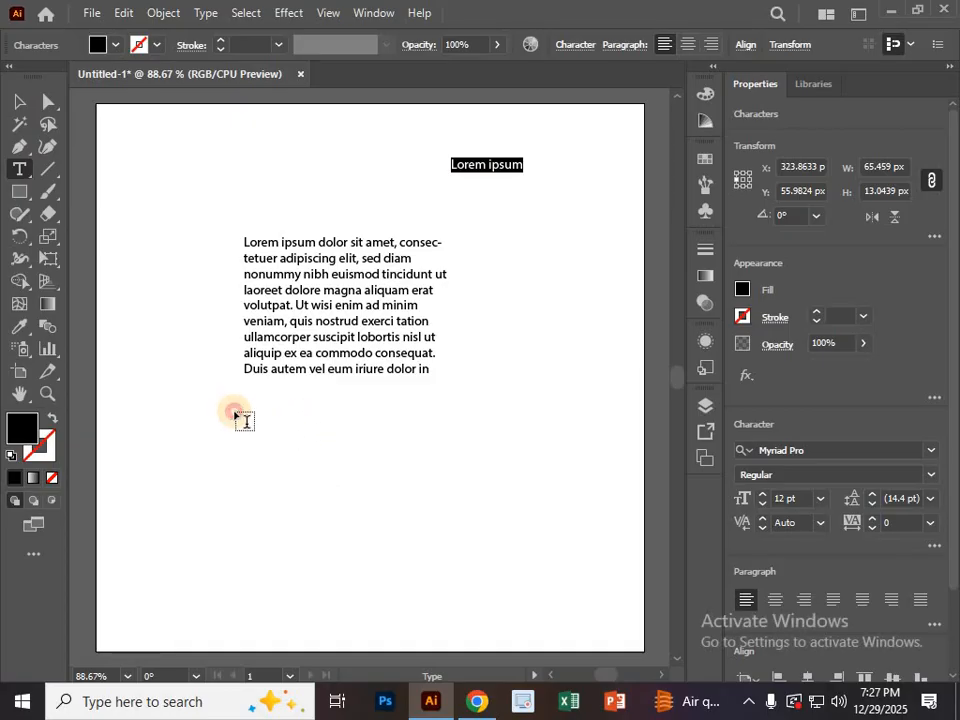
{"action": "left_click_drag", "start_coordinate": [233, 410], "coordinate": [538, 580]}
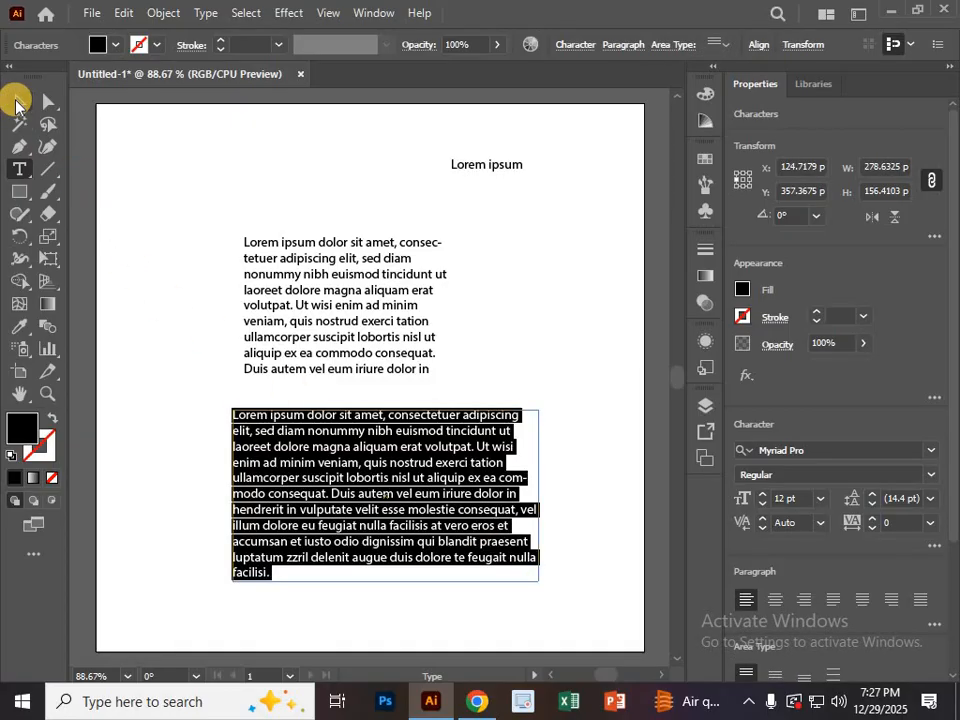
Step: Move the lower paragraph, the middle paragraph and the single-line point text slightly with the Selection Tool
{"action": "left_click", "coordinate": [16, 104]}
{"action": "mouse_move", "coordinate": [371, 506]}
{"action": "left_mouse_down"}
{"action": "mouse_move", "coordinate": [306, 412]}
{"action": "mouse_move", "coordinate": [338, 528]}
{"action": "mouse_move", "coordinate": [356, 515]}
{"action": "left_mouse_up"}
{"action": "left_click_drag", "start_coordinate": [364, 315], "coordinate": [330, 314]}
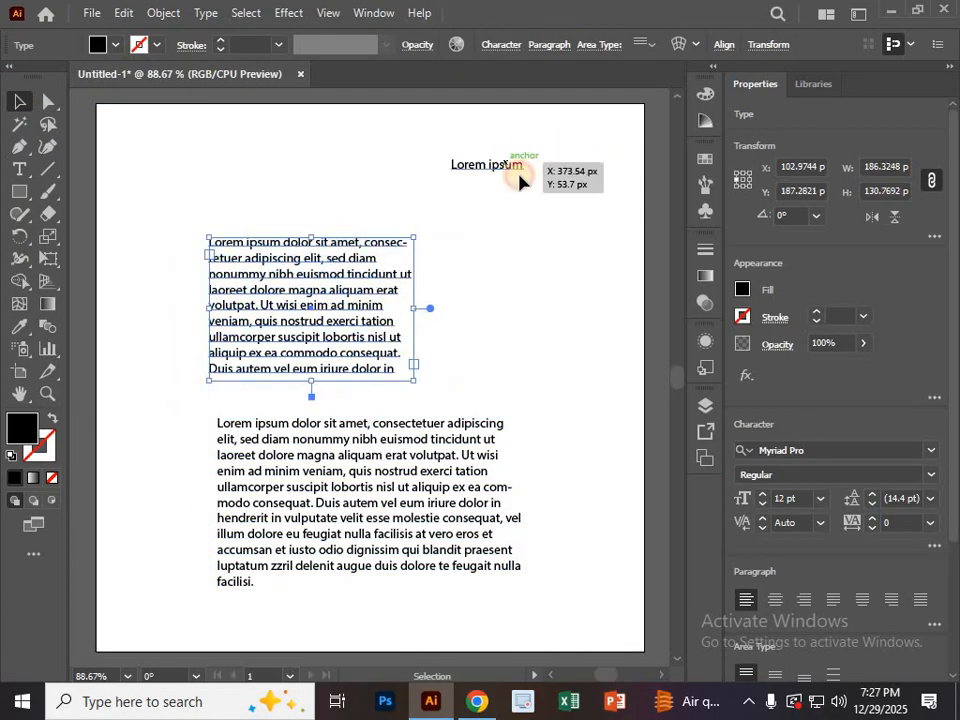
{"action": "left_click_drag", "start_coordinate": [519, 181], "coordinate": [505, 200]}
Step: Delete the single-line point text and the middle paragraph, leaving only the large lower paragraph
{"action": "key", "text": "Delete"}
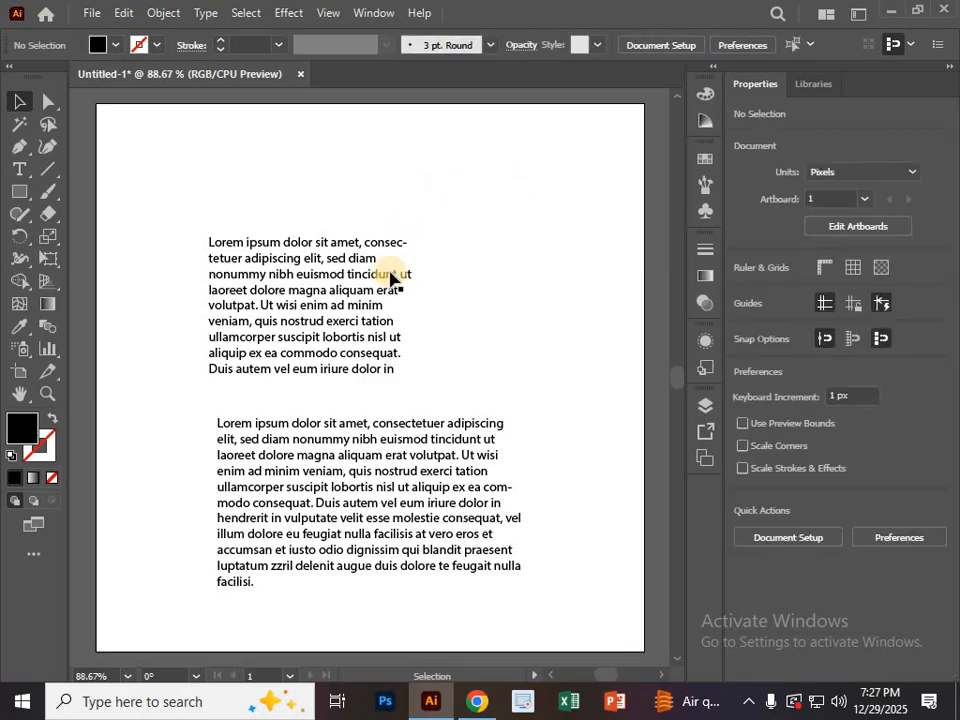
{"action": "left_click", "coordinate": [390, 280]}
{"action": "key", "text": "Delete"}
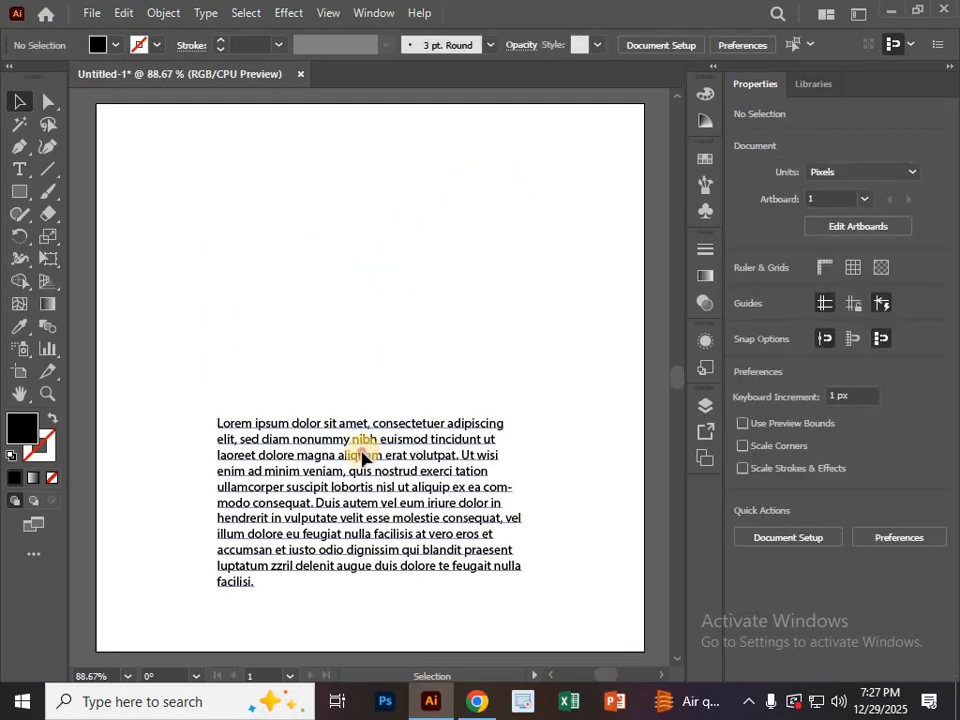
Step: Move the remaining paragraph up near the artboard's middle and set its transform reference point to the centre
{"action": "left_click_drag", "start_coordinate": [362, 457], "coordinate": [349, 346]}
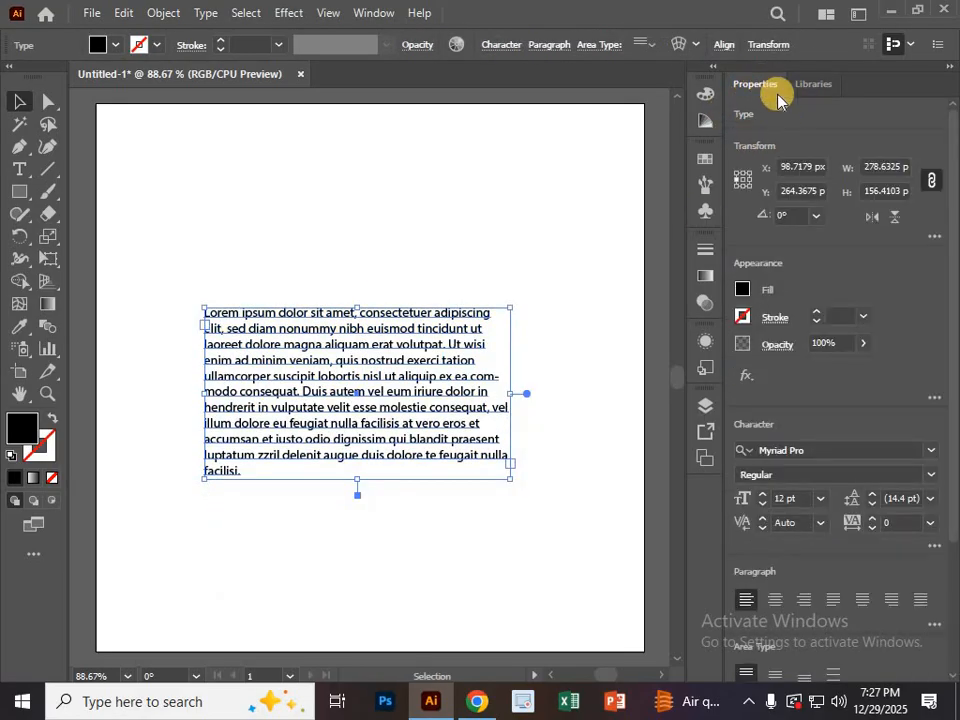
{"action": "left_click_drag", "start_coordinate": [409, 364], "coordinate": [400, 338]}
{"action": "left_click", "coordinate": [801, 168]}
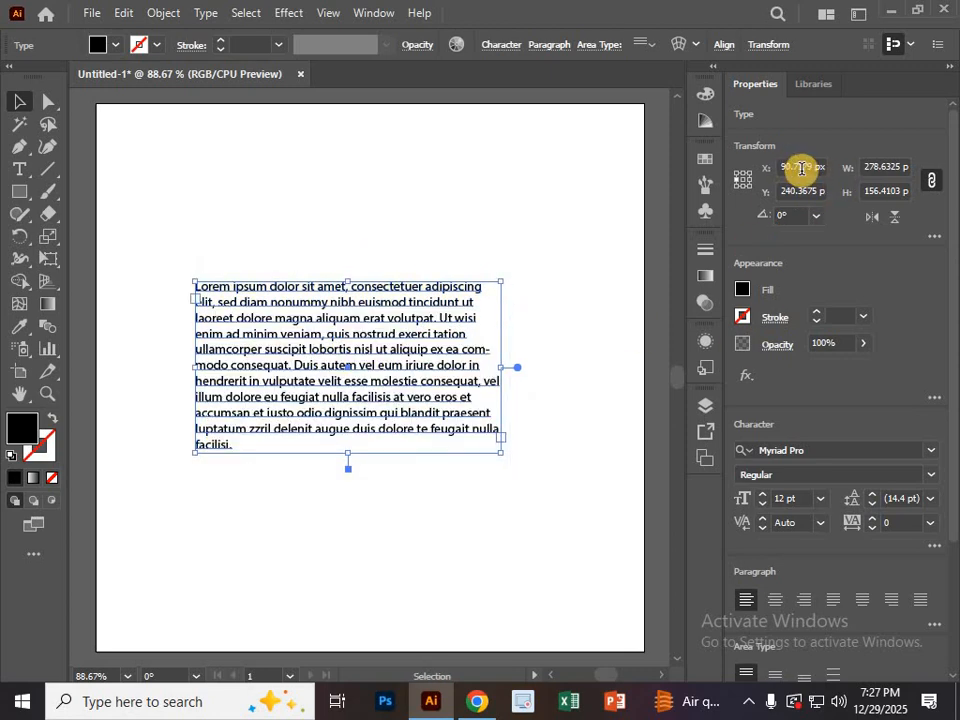
{"action": "left_click", "coordinate": [743, 182]}
Step: Shift the paragraph back and forth horizontally by incrementing and decrementing its X position, finishing at 253 px
{"action": "left_click", "coordinate": [791, 166]}
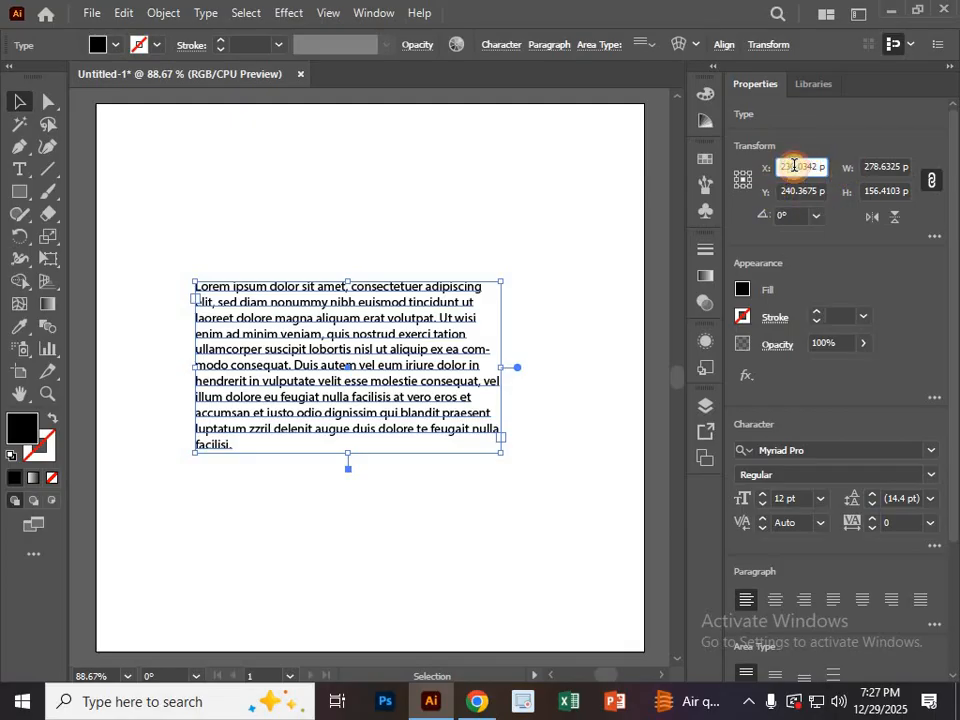
{"action": "left_click", "coordinate": [793, 165]}
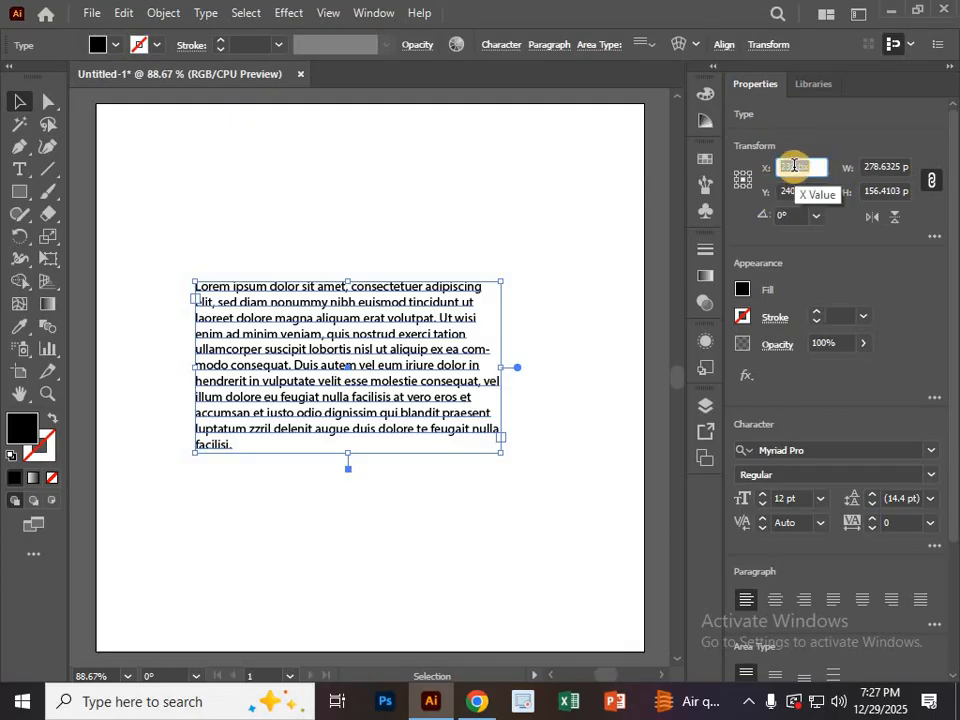
{"action": "key", "text": "Up"}
{"action": "key", "text": "Up"}
{"action": "key", "text": "Up"}
{"action": "key", "text": "Up"}
{"action": "key", "text": "Up"}
{"action": "key", "text": "Up"}
{"action": "key", "text": "Up"}
{"action": "key", "text": "Up"}
{"action": "key", "text": "Up"}
{"action": "key", "text": "Up"}
{"action": "key", "text": "Up"}
{"action": "key", "text": "Up"}
{"action": "key", "text": "Up"}
{"action": "key", "text": "Up"}
{"action": "key", "text": "Up"}
{"action": "key", "text": "Up"}
{"action": "key", "text": "Up"}
{"action": "key", "text": "Up"}
{"action": "key", "text": "Up"}
{"action": "key", "text": "Up"}
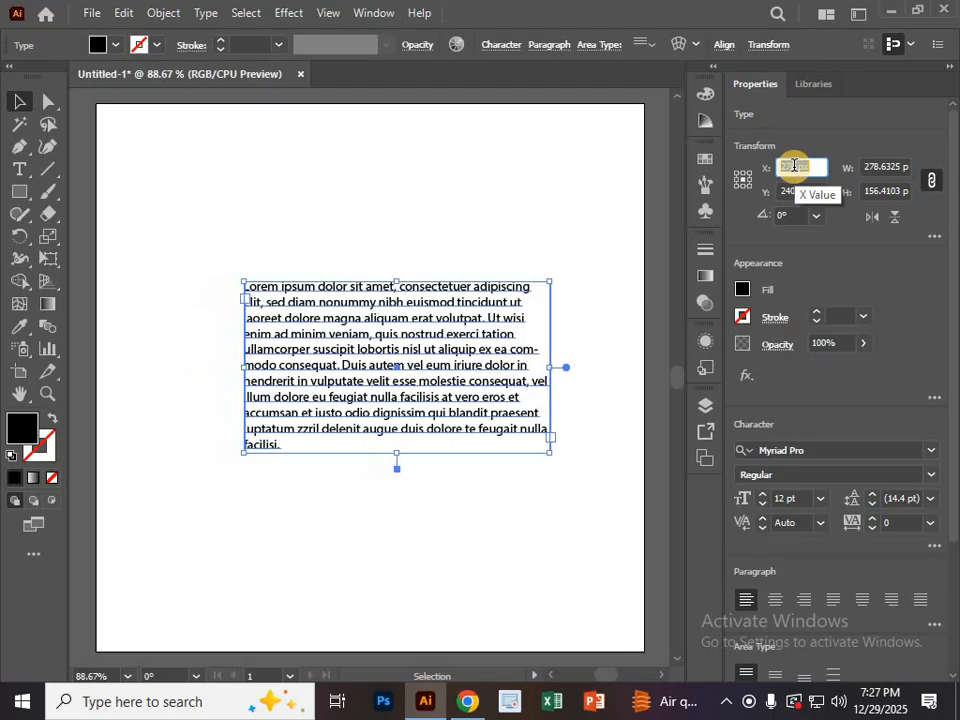
{"action": "key", "text": "Up"}
{"action": "key", "text": "Up"}
{"action": "key", "text": "Up"}
{"action": "key", "text": "Up"}
{"action": "key", "text": "Up"}
{"action": "key", "text": "Up"}
{"action": "key", "text": "Up"}
{"action": "key", "text": "Up"}
{"action": "key", "text": "Up"}
{"action": "key", "text": "Up"}
{"action": "key", "text": "Up"}
{"action": "key", "text": "Up"}
{"action": "key", "text": "Up"}
{"action": "key", "text": "Up"}
{"action": "key", "text": "Up"}
{"action": "key", "text": "Up"}
{"action": "key", "text": "Up"}
{"action": "key", "text": "Up"}
{"action": "key", "text": "Up"}
{"action": "key", "text": "Up"}
{"action": "key", "text": "Down"}
{"action": "key", "text": "Down"}
{"action": "key", "text": "Down"}
{"action": "key", "text": "Down"}
{"action": "key", "text": "Down"}
{"action": "key", "text": "Down"}
{"action": "key", "text": "Down"}
{"action": "key", "text": "Down"}
{"action": "key", "text": "Down"}
{"action": "key", "text": "Down"}
{"action": "key", "text": "Down"}
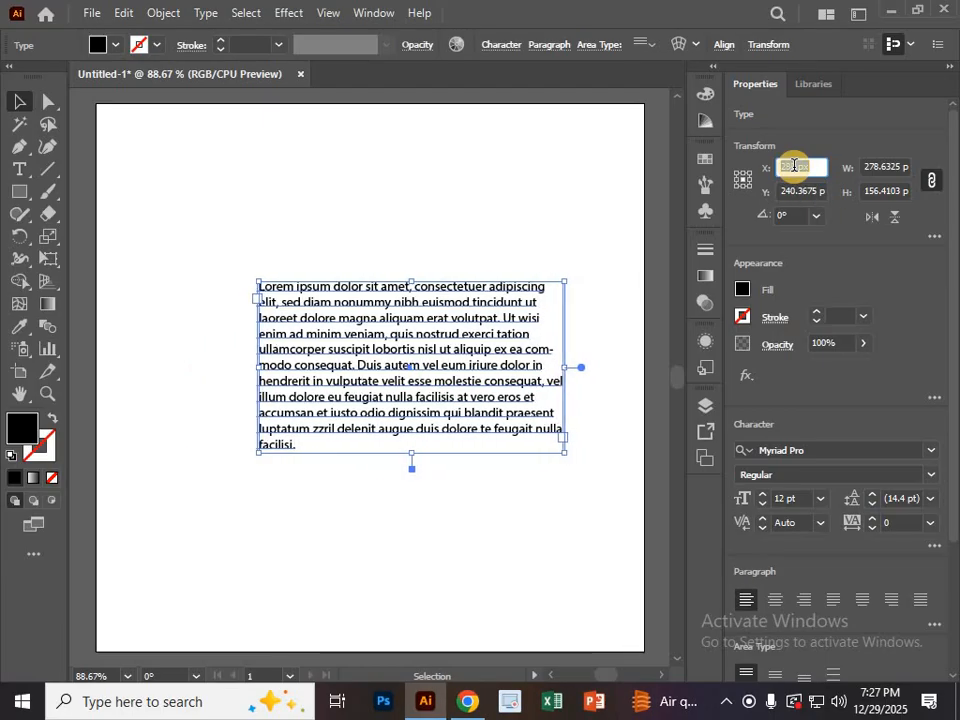
{"action": "key", "text": "Down"}
{"action": "key", "text": "Down"}
{"action": "key", "text": "Down"}
{"action": "key", "text": "Down"}
{"action": "key", "text": "Down"}
{"action": "key", "text": "Down"}
{"action": "key", "text": "Down"}
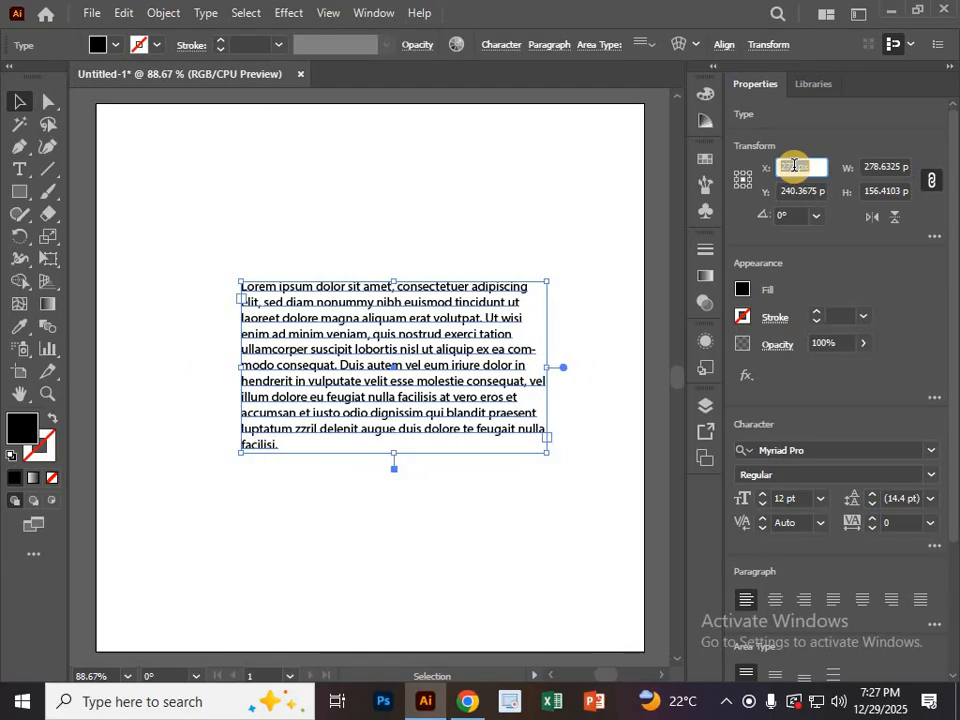
{"action": "key", "text": "Up"}
{"action": "key", "text": "Up"}
{"action": "key", "text": "Up"}
{"action": "key", "text": "Up"}
{"action": "key", "text": "Up"}
{"action": "key", "text": "Up"}
{"action": "key", "text": "Up"}
{"action": "key", "text": "Up"}
{"action": "key", "text": "Up"}
{"action": "key", "text": "Up"}
{"action": "key", "text": "Up"}
{"action": "key", "text": "Up"}
{"action": "key", "text": "Up"}
{"action": "key", "text": "Up"}
{"action": "key", "text": "Up"}
{"action": "key", "text": "Up"}
{"action": "key", "text": "Up"}
{"action": "key", "text": "Up"}
{"action": "key", "text": "Up"}
{"action": "key", "text": "Up"}
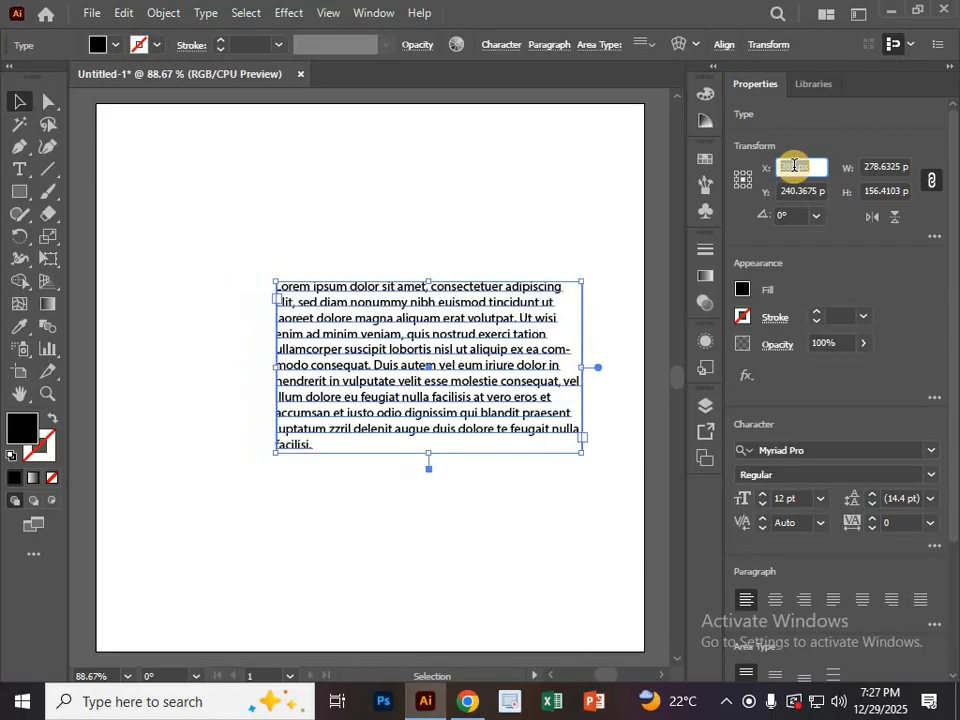
{"action": "key", "text": "Up"}
{"action": "key", "text": "Up"}
{"action": "key", "text": "Up"}
{"action": "key", "text": "Up"}
{"action": "key", "text": "Up"}
{"action": "key", "text": "Up"}
{"action": "key", "text": "Up"}
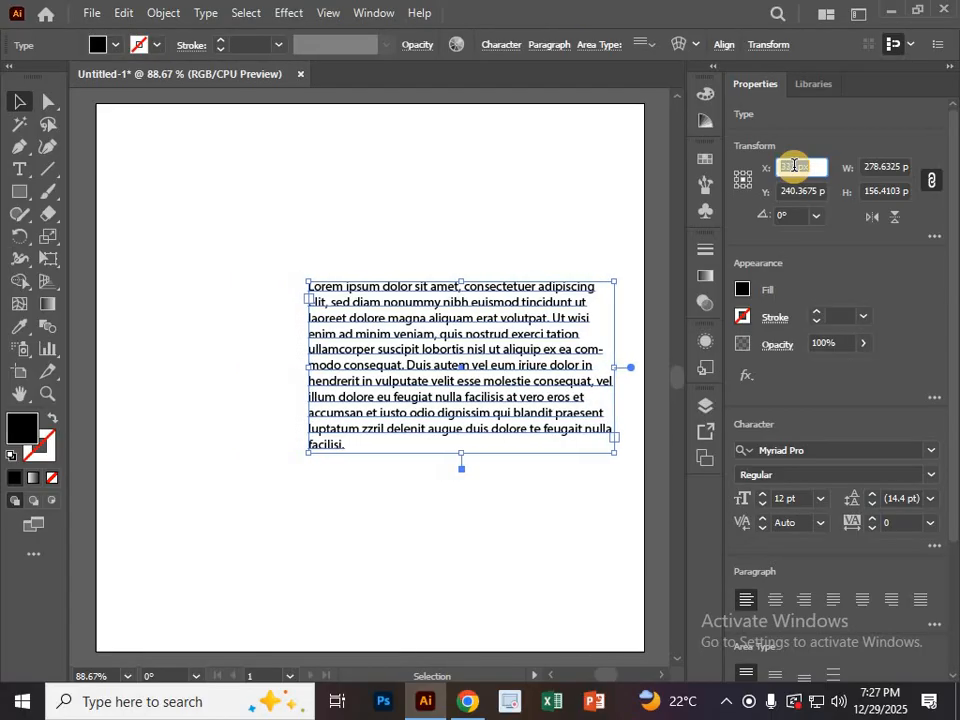
{"action": "key", "text": "Down"}
{"action": "key", "text": "Down"}
{"action": "key", "text": "Down"}
{"action": "key", "text": "Down"}
{"action": "key", "text": "Down"}
{"action": "key", "text": "Down"}
{"action": "key", "text": "Down"}
{"action": "key", "text": "Down"}
{"action": "key", "text": "Down"}
{"action": "key", "text": "Down"}
{"action": "key", "text": "Down"}
{"action": "key", "text": "Down"}
{"action": "key", "text": "Down"}
{"action": "key", "text": "Down"}
{"action": "key", "text": "Down"}
{"action": "key", "text": "Down"}
{"action": "key", "text": "Down"}
{"action": "key", "text": "Down"}
{"action": "key", "text": "Down"}
{"action": "key", "text": "Down"}
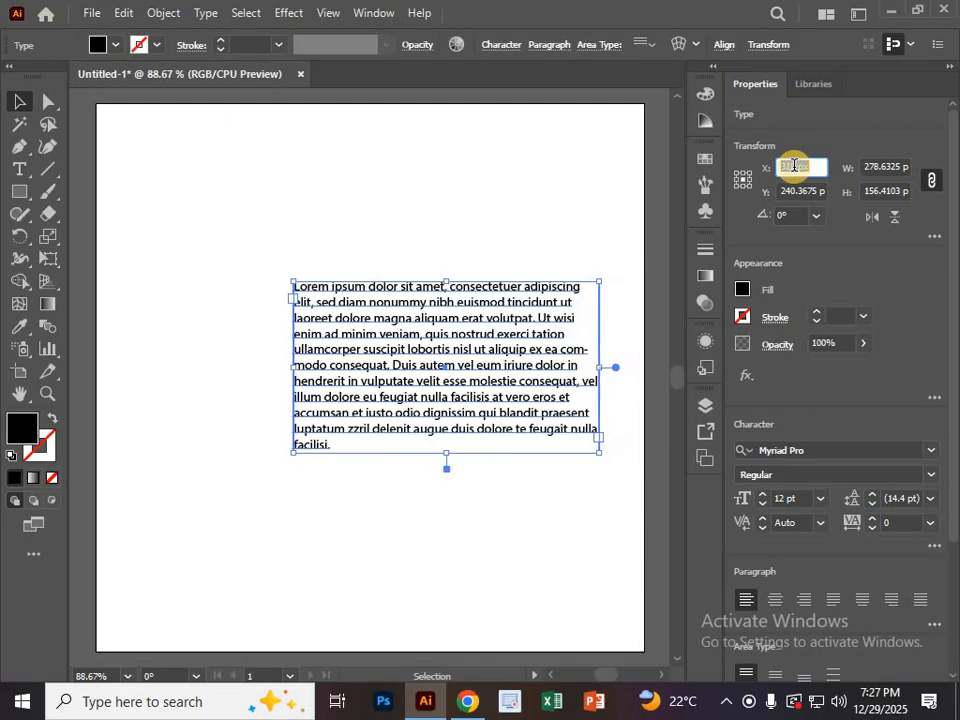
{"action": "key", "text": "Down"}
{"action": "key", "text": "Down"}
{"action": "key", "text": "Down"}
{"action": "key", "text": "Down"}
{"action": "key", "text": "Down"}
{"action": "key", "text": "Down"}
{"action": "key", "text": "Down"}
{"action": "key", "text": "Down"}
{"action": "key", "text": "Down"}
{"action": "key", "text": "Down"}
{"action": "key", "text": "Down"}
{"action": "key", "text": "Down"}
{"action": "key", "text": "Down"}
{"action": "key", "text": "Down"}
{"action": "key", "text": "Down"}
{"action": "key", "text": "Down"}
{"action": "key", "text": "Down"}
{"action": "key", "text": "Down"}
{"action": "key", "text": "Down"}
{"action": "key", "text": "Down"}
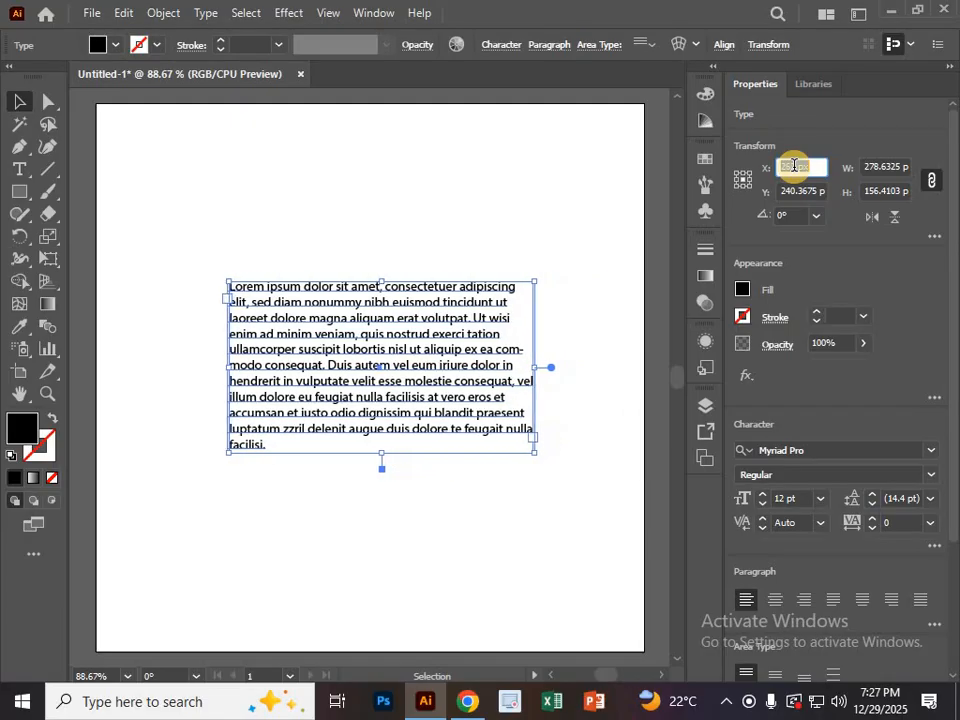
{"action": "key", "text": "Up"}
{"action": "key", "text": "Up"}
{"action": "key", "text": "Up"}
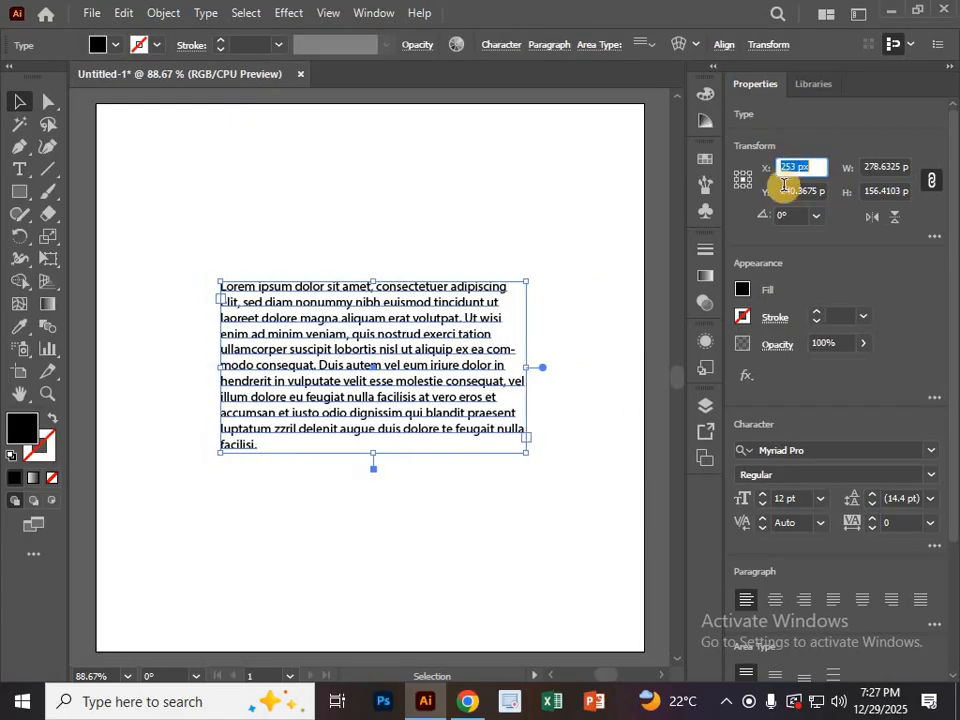
Step: Shift the paragraph up and down by repeatedly incrementing and decrementing its Y position, finishing at 223 px
{"action": "left_click", "coordinate": [787, 193]}
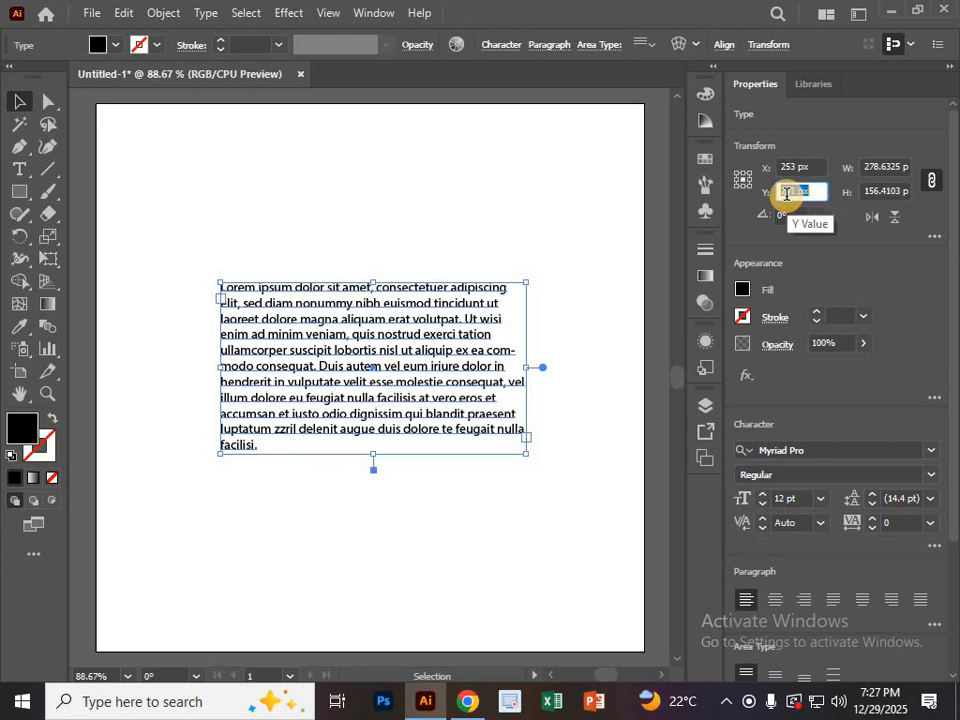
{"action": "key", "text": "Up"}
{"action": "key", "text": "Up"}
{"action": "key", "text": "Up"}
{"action": "key", "text": "Up"}
{"action": "key", "text": "Up"}
{"action": "key", "text": "Up"}
{"action": "key", "text": "Up"}
{"action": "key", "text": "Up"}
{"action": "key", "text": "Up"}
{"action": "key", "text": "Up"}
{"action": "key", "text": "Up"}
{"action": "key", "text": "Down"}
{"action": "key", "text": "Down"}
{"action": "key", "text": "Down"}
{"action": "key", "text": "Down"}
{"action": "key", "text": "Down"}
{"action": "key", "text": "Down"}
{"action": "key", "text": "Down"}
{"action": "key", "text": "Down"}
{"action": "key", "text": "Down"}
{"action": "key", "text": "Down"}
{"action": "key", "text": "Down"}
{"action": "key", "text": "Down"}
{"action": "key", "text": "Down"}
{"action": "key", "text": "Down"}
{"action": "key", "text": "Down"}
{"action": "key", "text": "Down"}
{"action": "key", "text": "Down"}
{"action": "key", "text": "Down"}
{"action": "key", "text": "Down"}
{"action": "key", "text": "Down"}
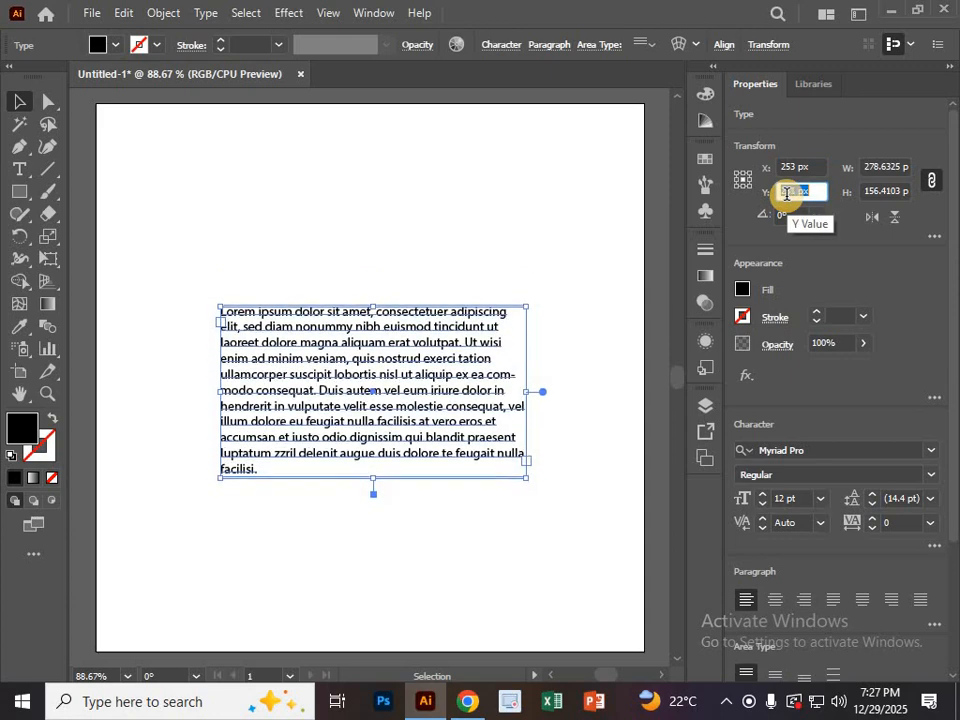
{"action": "key", "text": "Down"}
{"action": "key", "text": "Down"}
{"action": "key", "text": "Down"}
{"action": "key", "text": "Down"}
{"action": "key", "text": "Down"}
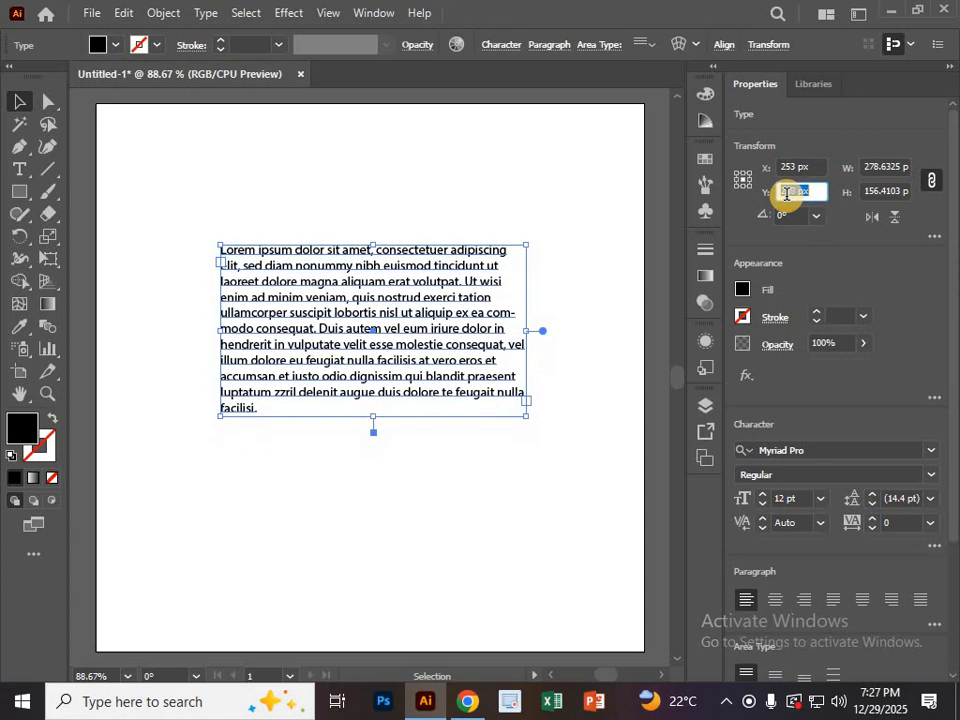
{"action": "key", "text": "Up"}
{"action": "key", "text": "Up"}
{"action": "key", "text": "Up"}
{"action": "key", "text": "Up"}
{"action": "key", "text": "Up"}
{"action": "key", "text": "Up"}
{"action": "key", "text": "Up"}
{"action": "key", "text": "Down"}
{"action": "key", "text": "Down"}
{"action": "key", "text": "Down"}
{"action": "key", "text": "Down"}
{"action": "key", "text": "Down"}
{"action": "key", "text": "Down"}
{"action": "key", "text": "Down"}
{"action": "key", "text": "Down"}
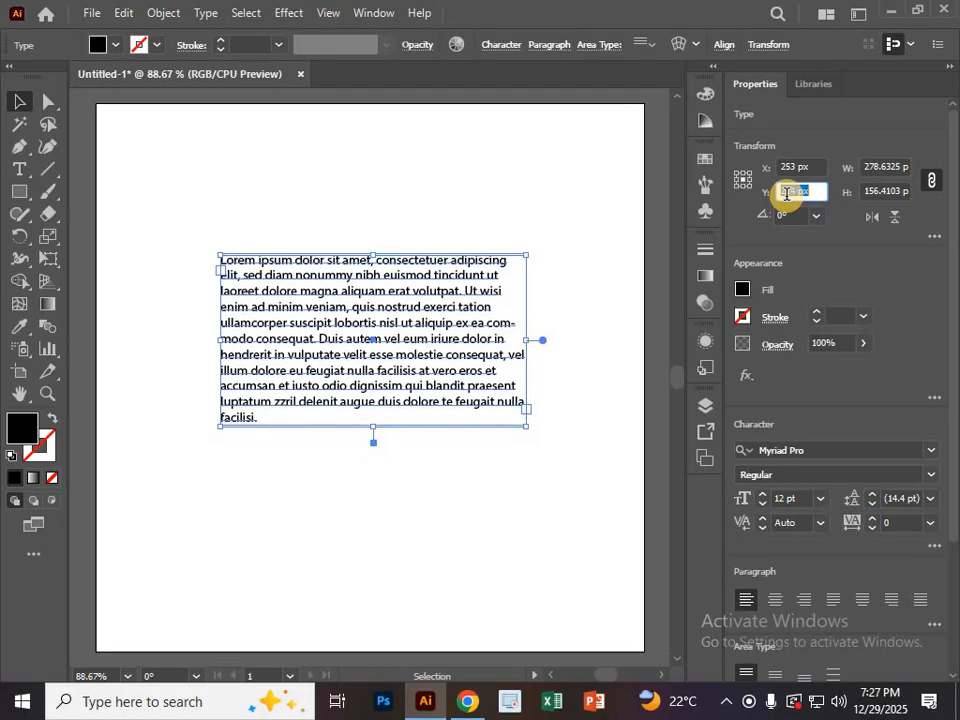
{"action": "key", "text": "Up"}
{"action": "key", "text": "Up"}
{"action": "key", "text": "Up"}
{"action": "key", "text": "Up"}
{"action": "key", "text": "Up"}
{"action": "key", "text": "Up"}
{"action": "key", "text": "Up"}
{"action": "key", "text": "Up"}
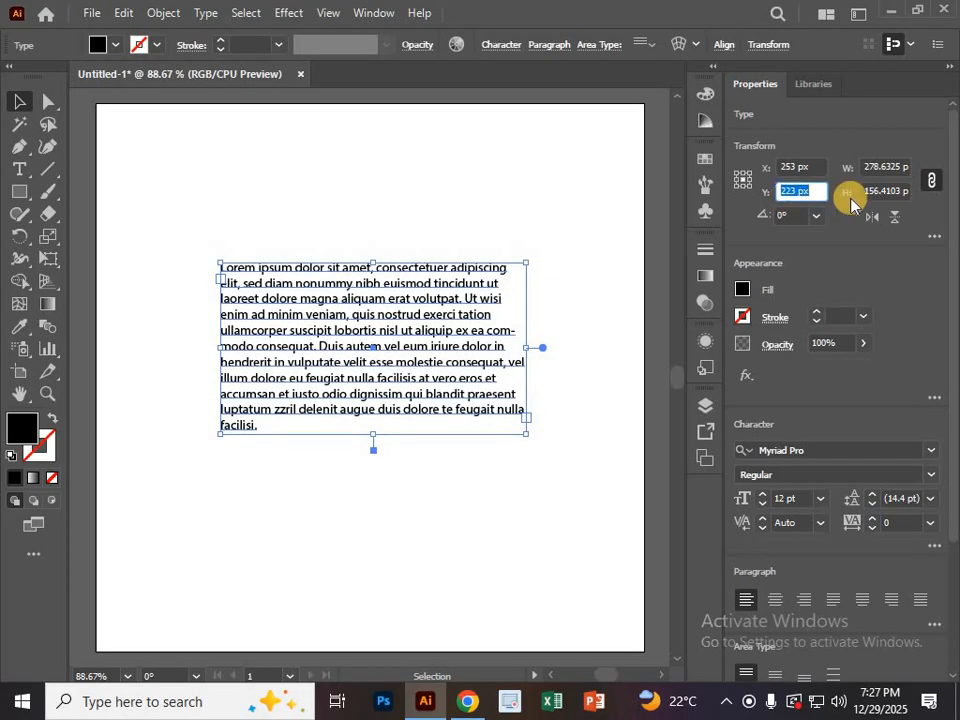
Step: Enlarge the paragraph by incrementing its width with the proportions linked
{"action": "left_click", "coordinate": [877, 168]}
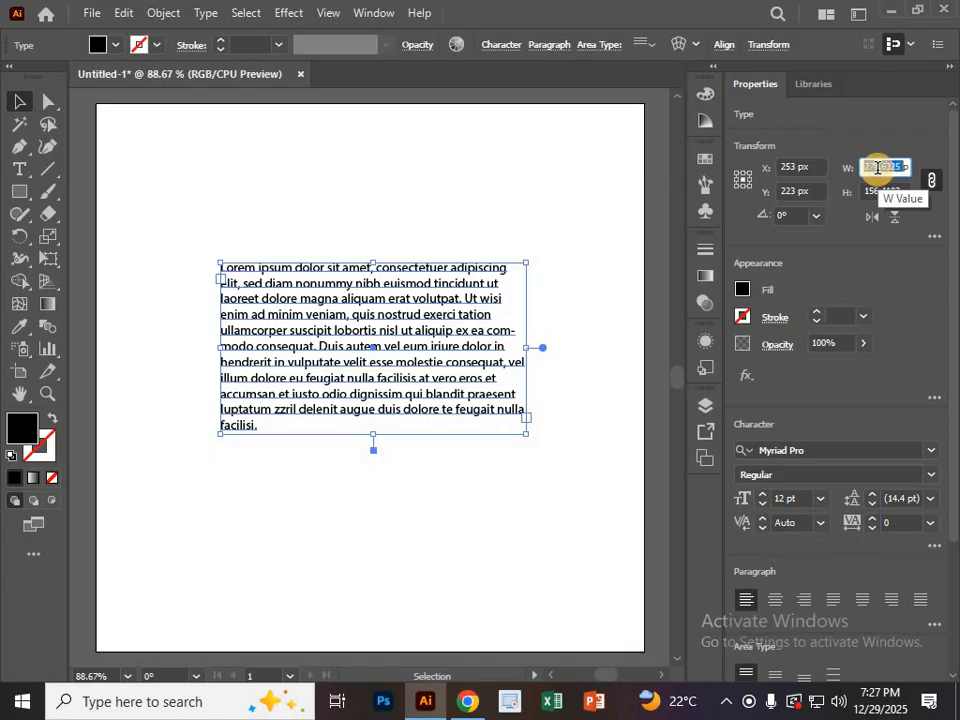
{"action": "key", "text": "Up"}
{"action": "key", "text": "Up"}
{"action": "key", "text": "Up"}
{"action": "key", "text": "Up"}
{"action": "key", "text": "Up"}
{"action": "key", "text": "Up"}
{"action": "key", "text": "Up"}
{"action": "key", "text": "Up"}
{"action": "key", "text": "Up"}
{"action": "key", "text": "Up"}
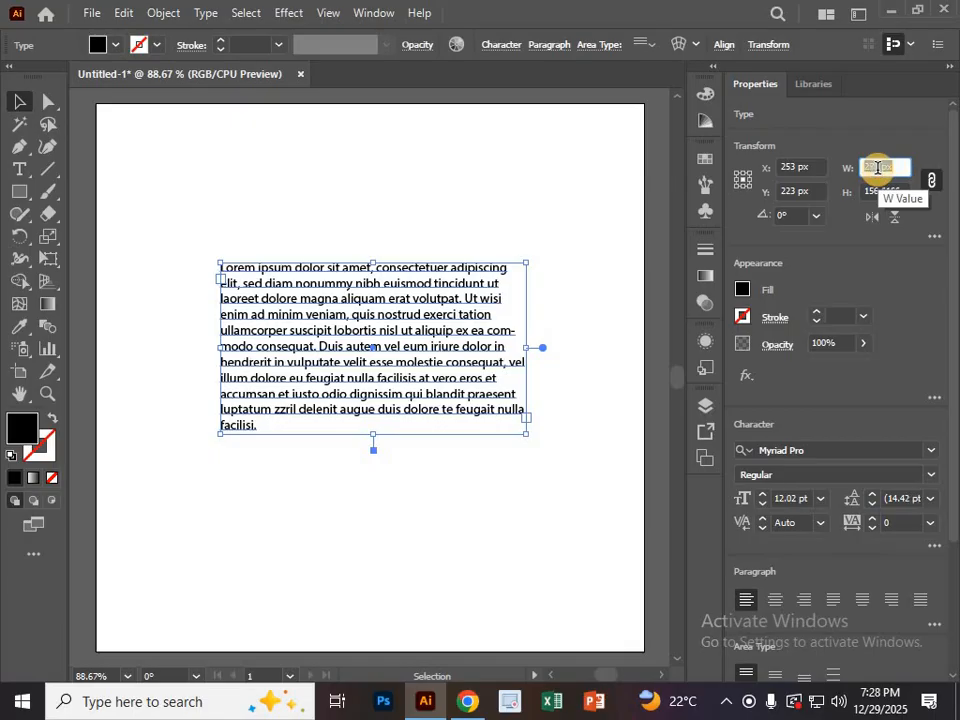
{"action": "key", "text": "Up"}
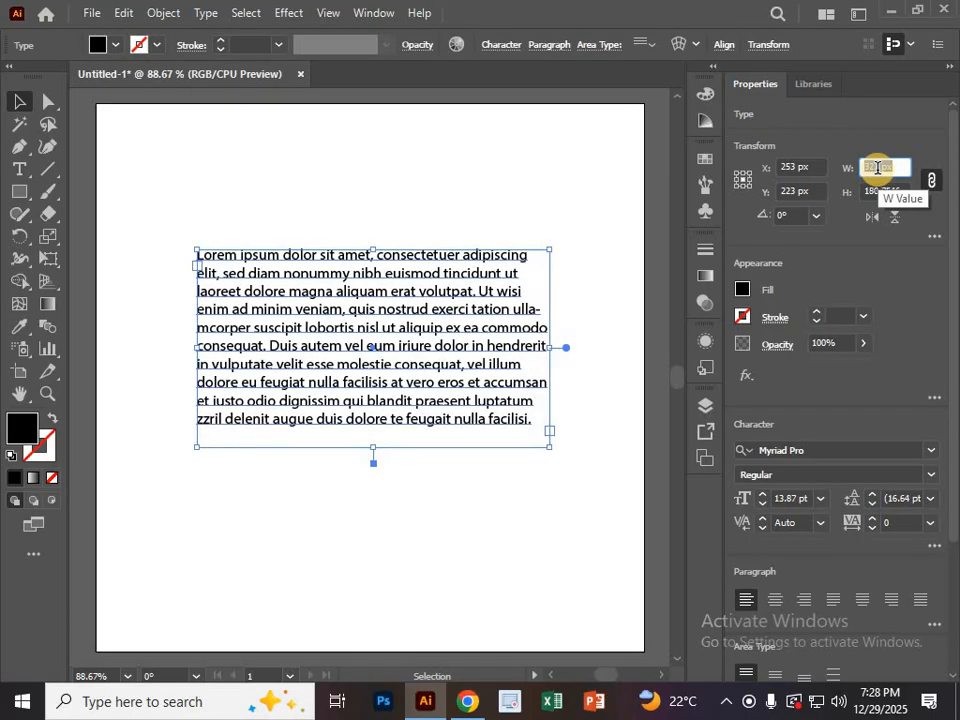
Step: Raise and lower the paragraph's height, then unlink the proportions, finishing at 288 px wide and 169 px high
{"action": "left_click", "coordinate": [877, 188]}
{"action": "key", "text": "Up"}
{"action": "key", "text": "Up"}
{"action": "key", "text": "Up"}
{"action": "key", "text": "Up"}
{"action": "key", "text": "Up"}
{"action": "key", "text": "Up"}
{"action": "key", "text": "Up"}
{"action": "key", "text": "Up"}
{"action": "key", "text": "Up"}
{"action": "key", "text": "Up"}
{"action": "key", "text": "Up"}
{"action": "key", "text": "Up"}
{"action": "key", "text": "Up"}
{"action": "key", "text": "Up"}
{"action": "key", "text": "Up"}
{"action": "key", "text": "Up"}
{"action": "key", "text": "Up"}
{"action": "key", "text": "Up"}
{"action": "key", "text": "Up"}
{"action": "key", "text": "Up"}
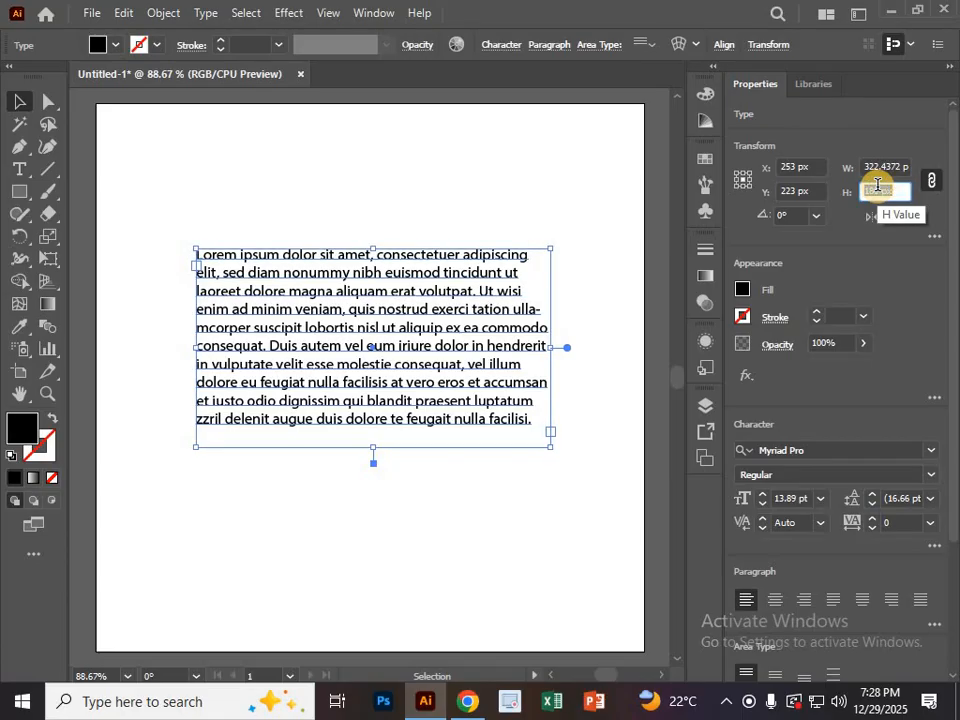
{"action": "key", "text": "Down"}
{"action": "key", "text": "Down"}
{"action": "key", "text": "Down"}
{"action": "key", "text": "Down"}
{"action": "key", "text": "Down"}
{"action": "key", "text": "Down"}
{"action": "key", "text": "Down"}
{"action": "key", "text": "Down"}
{"action": "key", "text": "Down"}
{"action": "key", "text": "Down"}
{"action": "key", "text": "Down"}
{"action": "key", "text": "Down"}
{"action": "key", "text": "Down"}
{"action": "key", "text": "Down"}
{"action": "key", "text": "Down"}
{"action": "key", "text": "Down"}
{"action": "key", "text": "Down"}
{"action": "key", "text": "Down"}
{"action": "key", "text": "Down"}
{"action": "key", "text": "Down"}
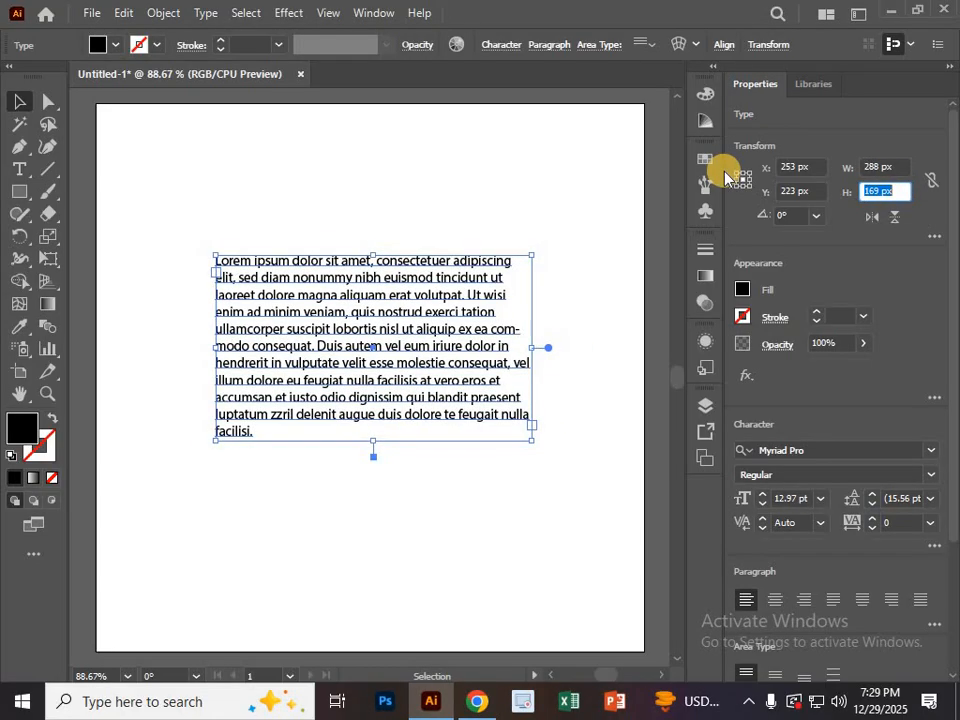
Step: Shift the resized paragraph right and left by incrementing and decrementing its X position, finishing at 245 px
{"action": "left_click", "coordinate": [794, 167]}
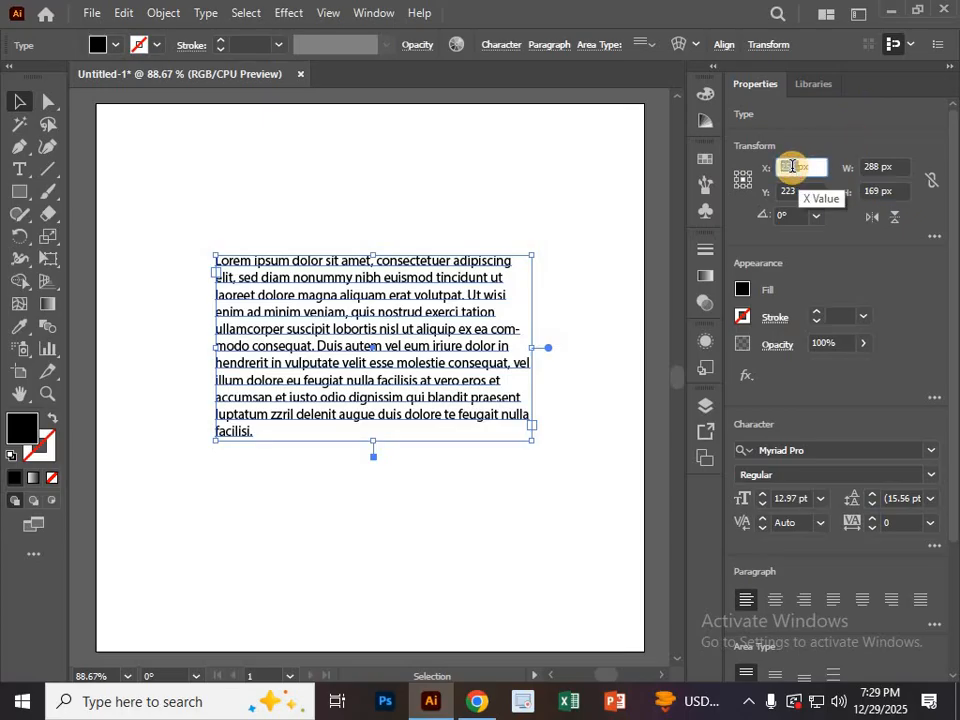
{"action": "key", "text": "Up"}
{"action": "key", "text": "Up"}
{"action": "key", "text": "Up"}
{"action": "key", "text": "Up"}
{"action": "key", "text": "Up"}
{"action": "key", "text": "Up"}
{"action": "key", "text": "Up"}
{"action": "key", "text": "Up"}
{"action": "key", "text": "Up"}
{"action": "key", "text": "Up"}
{"action": "key", "text": "Up"}
{"action": "key", "text": "Up"}
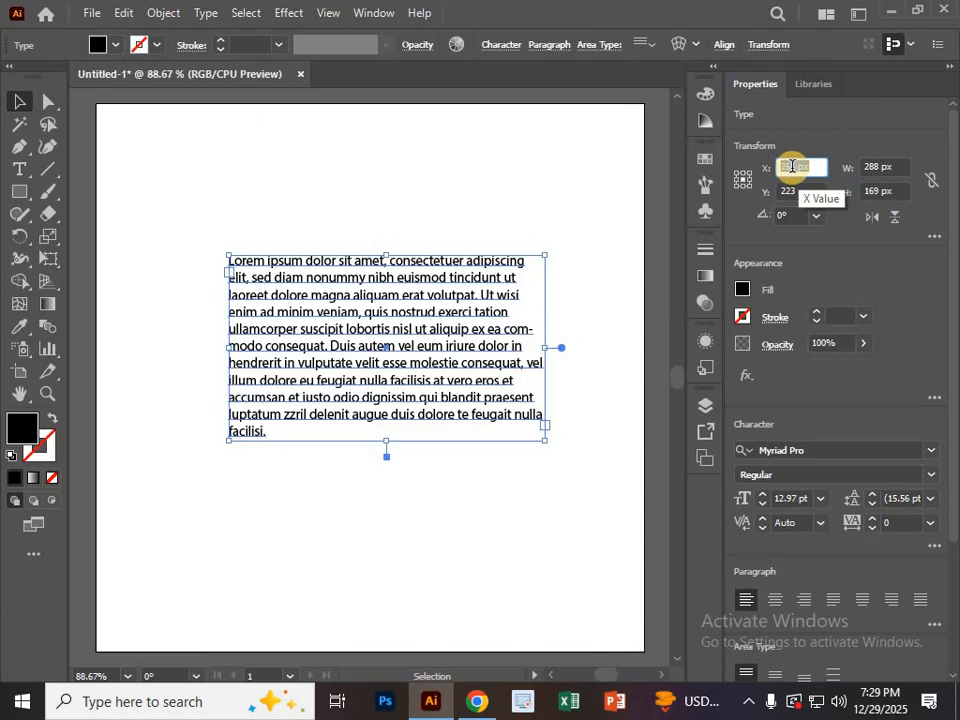
{"action": "key", "text": "Down"}
{"action": "key", "text": "Down"}
{"action": "key", "text": "Down"}
{"action": "key", "text": "Down"}
{"action": "key", "text": "Down"}
{"action": "key", "text": "Down"}
{"action": "key", "text": "Down"}
{"action": "key", "text": "Down"}
{"action": "key", "text": "Down"}
{"action": "key", "text": "Down"}
{"action": "key", "text": "Down"}
{"action": "key", "text": "Down"}
{"action": "key", "text": "Down"}
{"action": "key", "text": "Down"}
{"action": "key", "text": "Down"}
{"action": "key", "text": "Down"}
{"action": "key", "text": "Down"}
{"action": "key", "text": "Down"}
{"action": "key", "text": "Down"}
{"action": "key", "text": "Down"}
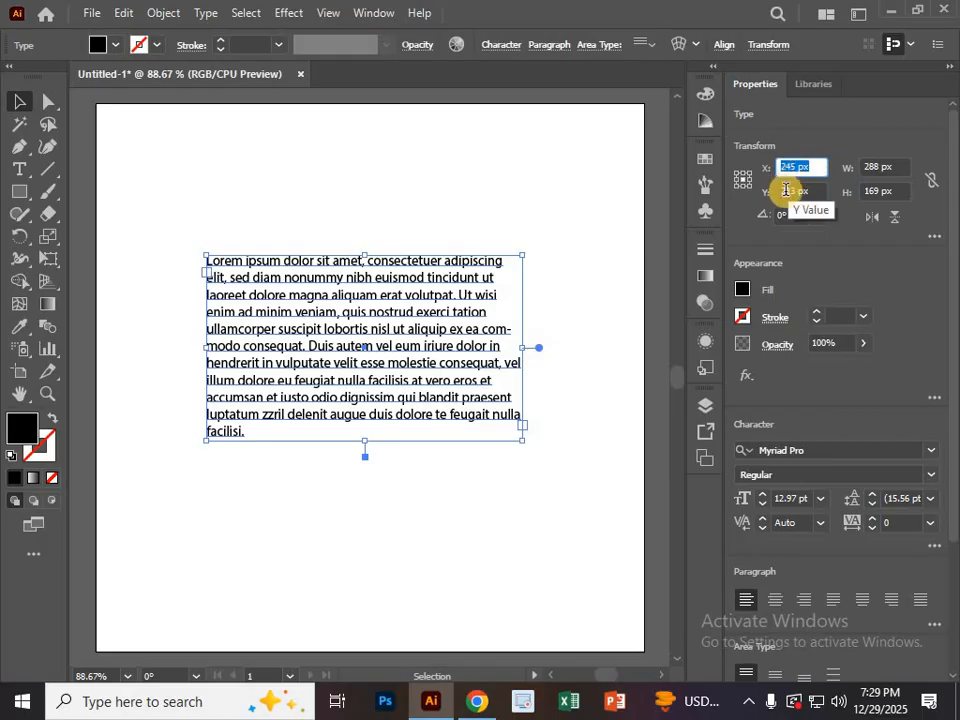
Step: Set the paragraph's Y position to 300 px and its X position to 200 px
{"action": "left_click", "coordinate": [786, 190]}
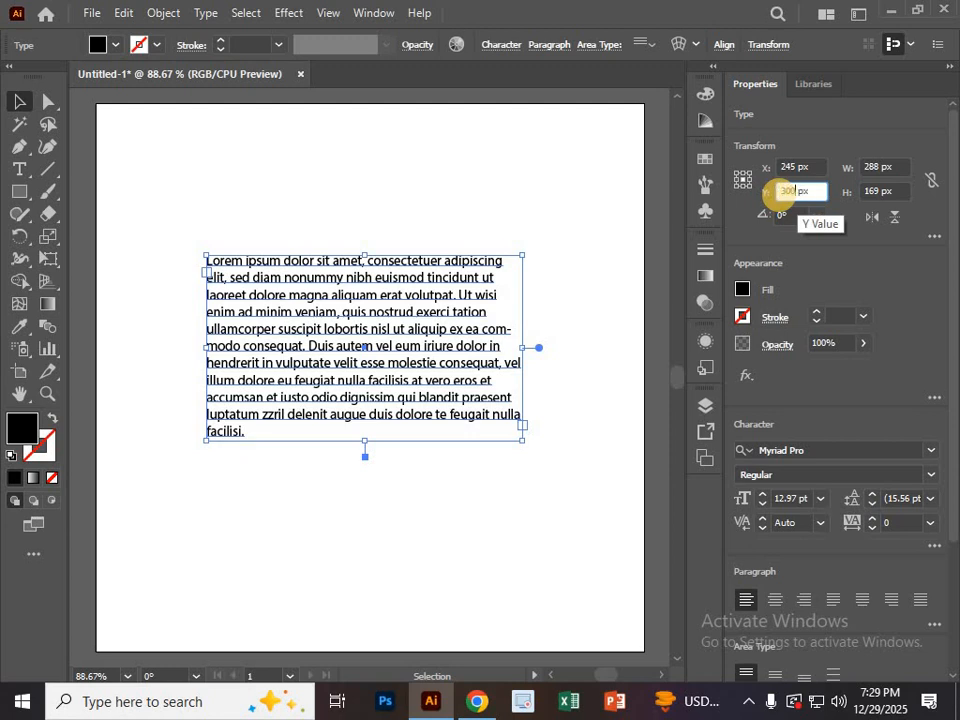
{"action": "key", "text": "Return"}
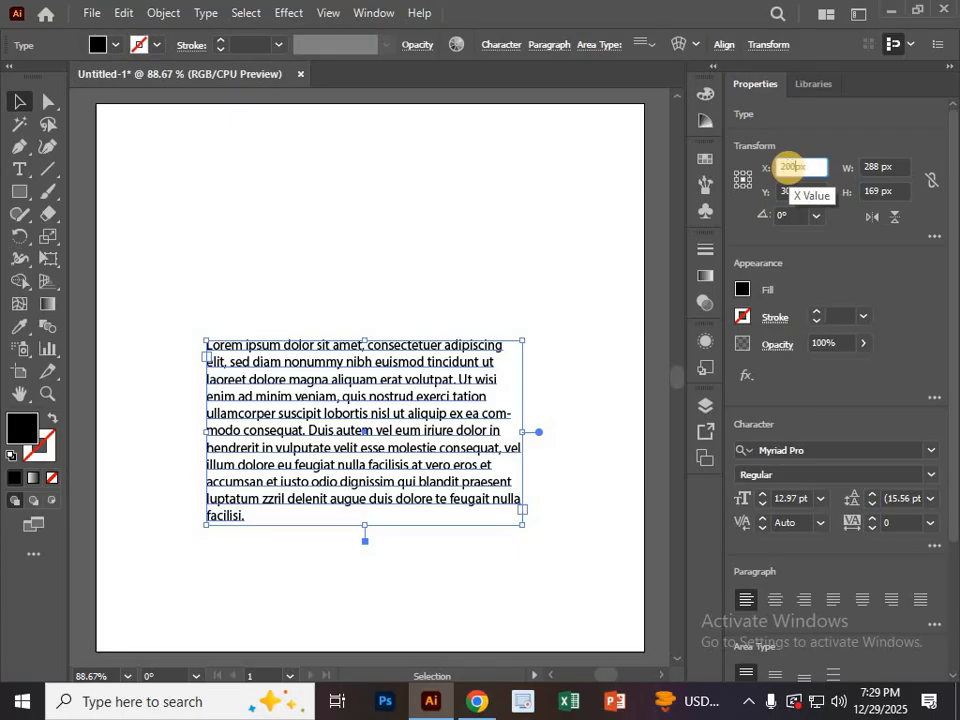
{"action": "key", "text": "Return"}
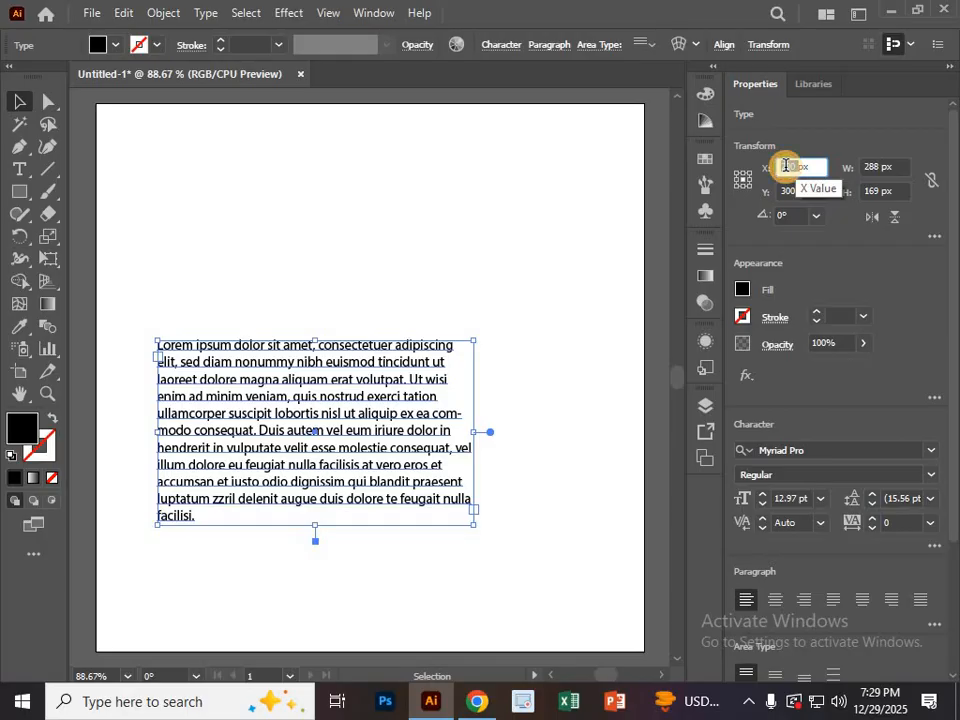
Step: Shift the paragraph right and left by incrementing and decrementing its X position, finishing at 231 px
{"action": "key", "text": "Up"}
{"action": "key", "text": "Up"}
{"action": "key", "text": "Up"}
{"action": "key", "text": "Up"}
{"action": "key", "text": "Up"}
{"action": "key", "text": "Up"}
{"action": "key", "text": "Up"}
{"action": "key", "text": "Up"}
{"action": "key", "text": "Up"}
{"action": "key", "text": "Up"}
{"action": "key", "text": "Up"}
{"action": "key", "text": "Up"}
{"action": "key", "text": "Up"}
{"action": "key", "text": "Up"}
{"action": "key", "text": "Up"}
{"action": "key", "text": "Up"}
{"action": "key", "text": "Up"}
{"action": "key", "text": "Up"}
{"action": "key", "text": "Up"}
{"action": "key", "text": "Up"}
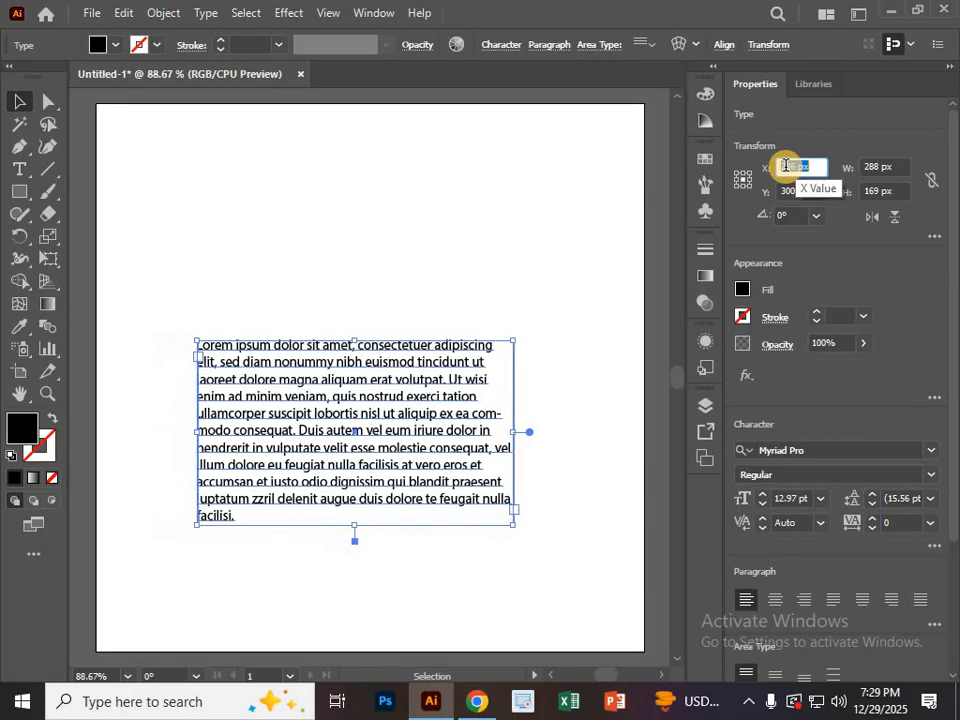
{"action": "key", "text": "Down"}
{"action": "key", "text": "Down"}
{"action": "key", "text": "Down"}
{"action": "key", "text": "Down"}
{"action": "key", "text": "Down"}
{"action": "key", "text": "Down"}
{"action": "key", "text": "Down"}
{"action": "key", "text": "Down"}
{"action": "key", "text": "Down"}
{"action": "key", "text": "Down"}
{"action": "key", "text": "Down"}
{"action": "key", "text": "Down"}
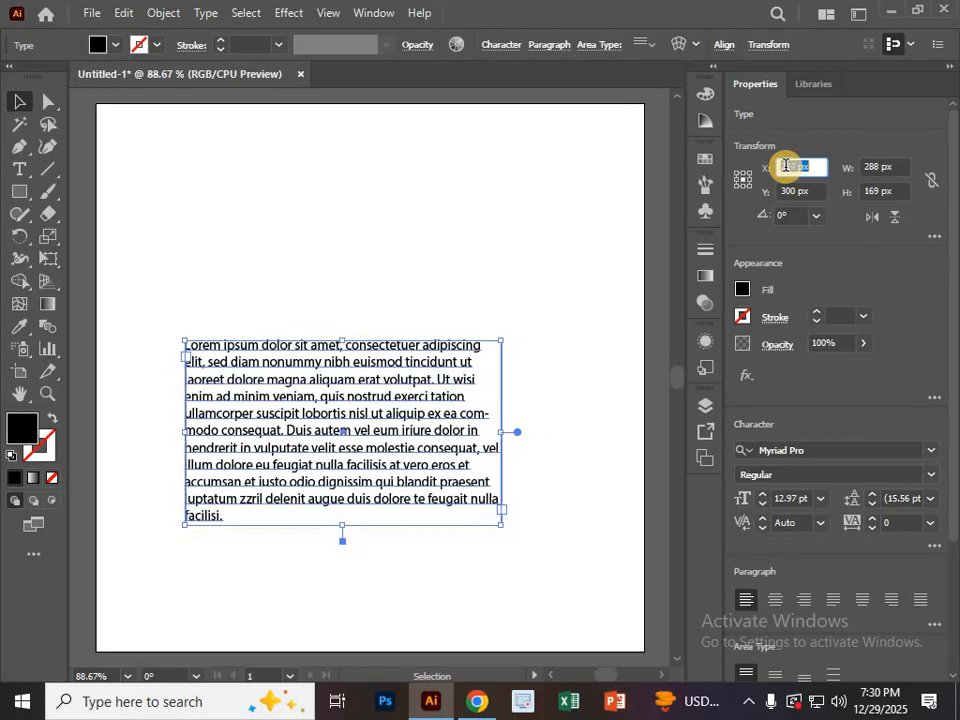
{"action": "key", "text": "Up"}
{"action": "key", "text": "Up"}
{"action": "key", "text": "Up"}
{"action": "key", "text": "Up"}
{"action": "key", "text": "Up"}
{"action": "key", "text": "Up"}
Step: Widen and narrow the paragraph by incrementing and decrementing its width with unlinked proportions, finishing at 344 px
{"action": "left_click", "coordinate": [872, 166]}
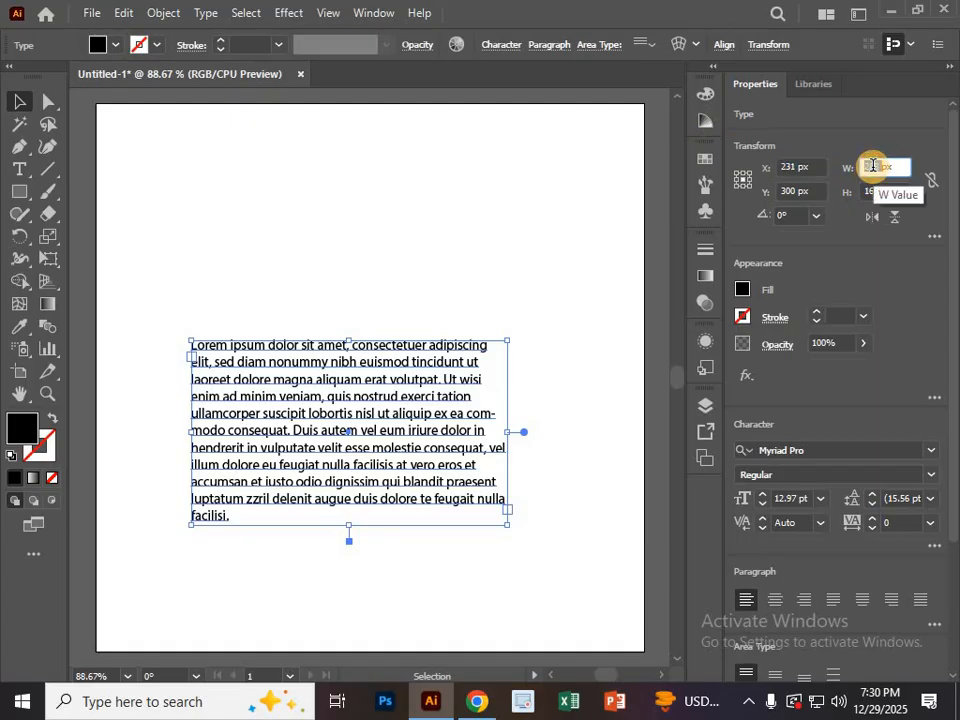
{"action": "key", "text": "Up"}
{"action": "key", "text": "Up"}
{"action": "key", "text": "Up"}
{"action": "key", "text": "Up"}
{"action": "key", "text": "Up"}
{"action": "key", "text": "Up"}
{"action": "key", "text": "Up"}
{"action": "key", "text": "Up"}
{"action": "key", "text": "Up"}
{"action": "key", "text": "Up"}
{"action": "key", "text": "Up"}
{"action": "key", "text": "Up"}
{"action": "key", "text": "Up"}
{"action": "key", "text": "Up"}
{"action": "key", "text": "Up"}
{"action": "key", "text": "Up"}
{"action": "key", "text": "Up"}
{"action": "key", "text": "Up"}
{"action": "key", "text": "Up"}
{"action": "key", "text": "Up"}
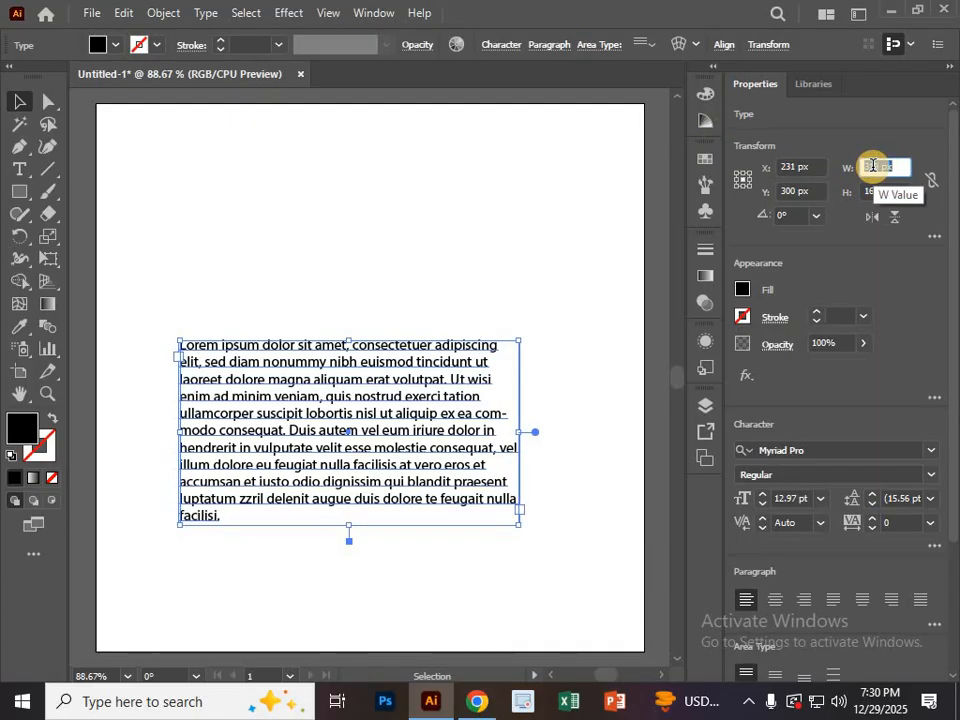
{"action": "key", "text": "Up"}
{"action": "key", "text": "Up"}
{"action": "key", "text": "Up"}
{"action": "key", "text": "Up"}
{"action": "key", "text": "Up"}
{"action": "key", "text": "Up"}
{"action": "key", "text": "Up"}
{"action": "key", "text": "Up"}
{"action": "key", "text": "Up"}
{"action": "key", "text": "Up"}
{"action": "key", "text": "Up"}
{"action": "key", "text": "Up"}
{"action": "key", "text": "Up"}
{"action": "key", "text": "Up"}
{"action": "key", "text": "Up"}
{"action": "key", "text": "Up"}
{"action": "key", "text": "Up"}
{"action": "key", "text": "Up"}
{"action": "key", "text": "Up"}
{"action": "key", "text": "Up"}
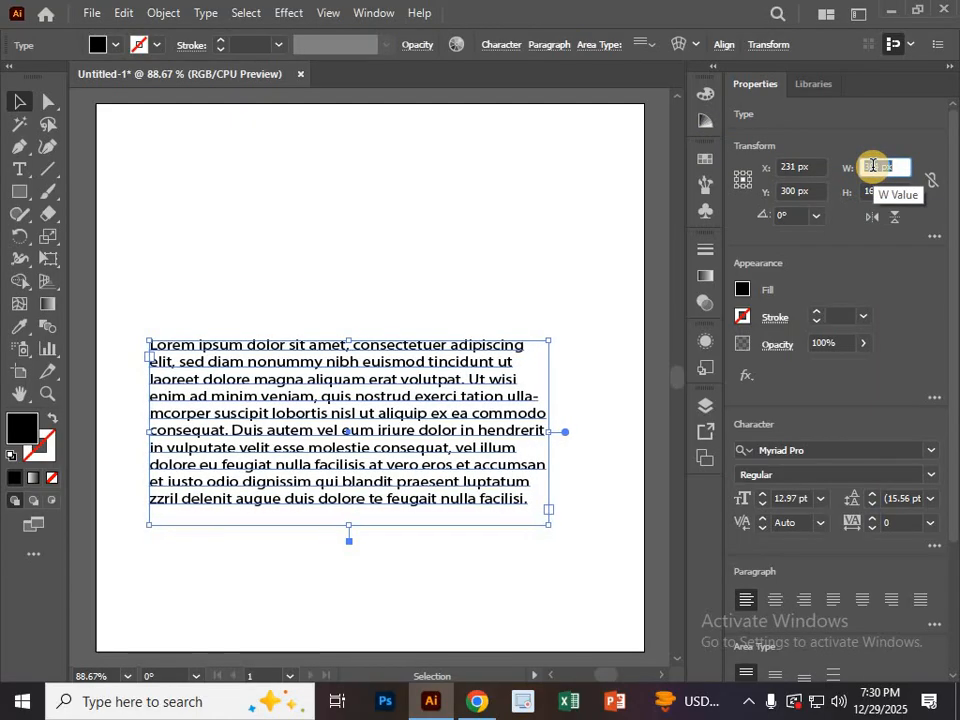
{"action": "key", "text": "Down"}
{"action": "key", "text": "Down"}
{"action": "key", "text": "Down"}
{"action": "key", "text": "Down"}
{"action": "key", "text": "Down"}
{"action": "key", "text": "Down"}
{"action": "key", "text": "Down"}
{"action": "key", "text": "Down"}
{"action": "key", "text": "Down"}
{"action": "key", "text": "Down"}
{"action": "key", "text": "Down"}
{"action": "key", "text": "Down"}
{"action": "key", "text": "Down"}
{"action": "key", "text": "Down"}
{"action": "key", "text": "Down"}
{"action": "key", "text": "Down"}
{"action": "key", "text": "Down"}
{"action": "key", "text": "Down"}
{"action": "key", "text": "Down"}
{"action": "key", "text": "Down"}
Step: Raise and lower the paragraph's height in small increments with the proportions unlinked, finishing at 200 px
{"action": "left_click", "coordinate": [866, 187]}
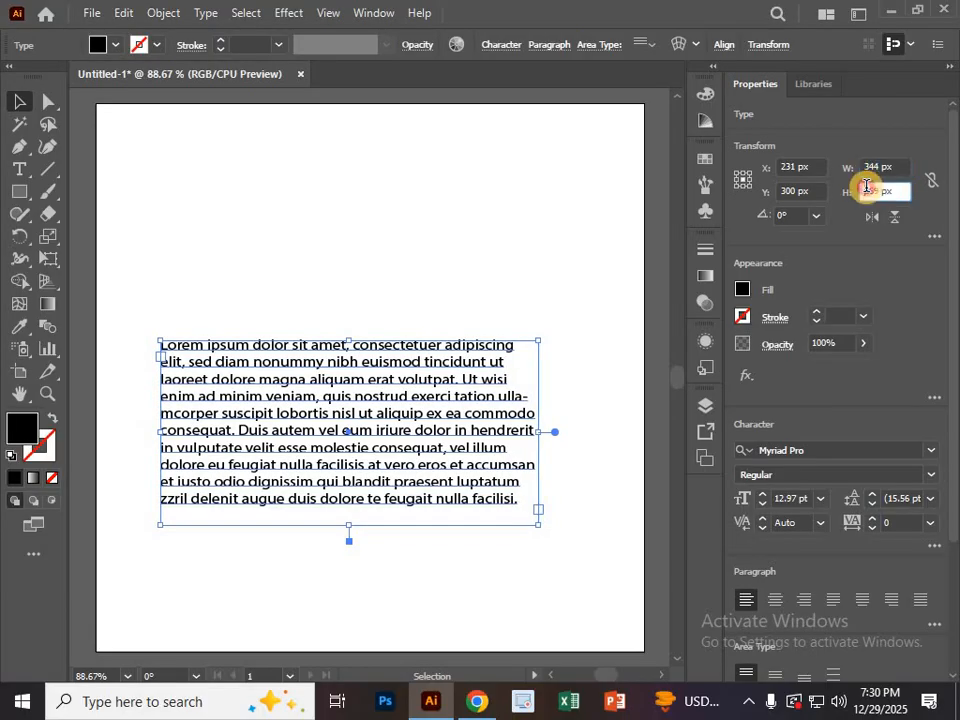
{"action": "key", "text": "Up"}
{"action": "key", "text": "Up"}
{"action": "key", "text": "Up"}
{"action": "key", "text": "Up"}
{"action": "key", "text": "Up"}
{"action": "key", "text": "Up"}
{"action": "key", "text": "Up"}
{"action": "key", "text": "Up"}
{"action": "key", "text": "Up"}
{"action": "key", "text": "Up"}
{"action": "key", "text": "Up"}
{"action": "key", "text": "Up"}
{"action": "key", "text": "Up"}
{"action": "key", "text": "Up"}
{"action": "key", "text": "Up"}
{"action": "key", "text": "Up"}
{"action": "key", "text": "Up"}
{"action": "key", "text": "Up"}
{"action": "key", "text": "Up"}
{"action": "key", "text": "Up"}
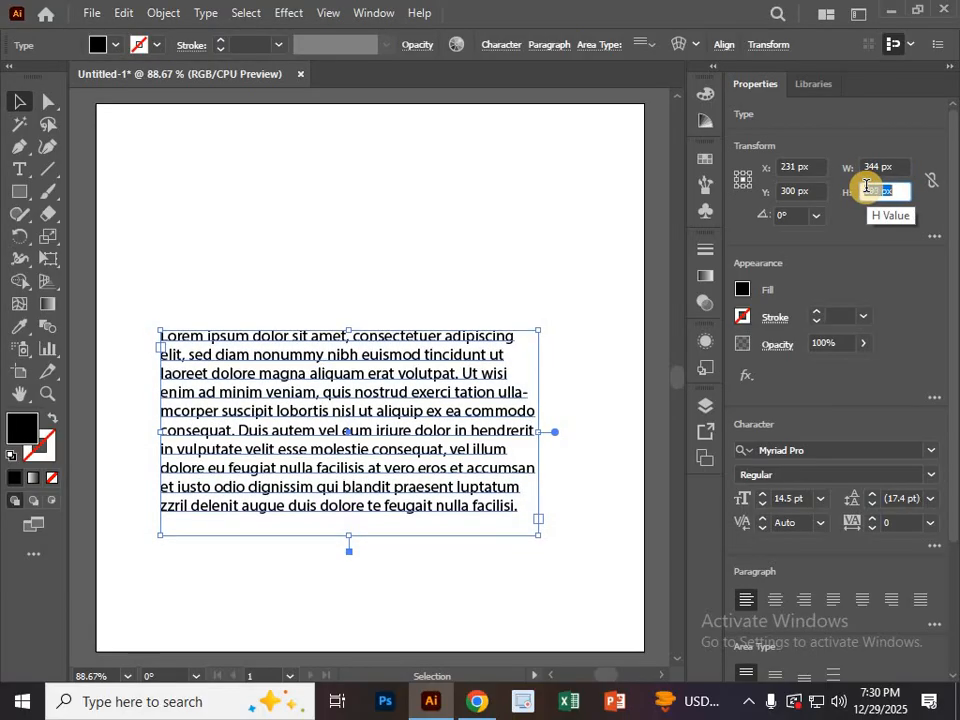
{"action": "key", "text": "Down"}
{"action": "key", "text": "Down"}
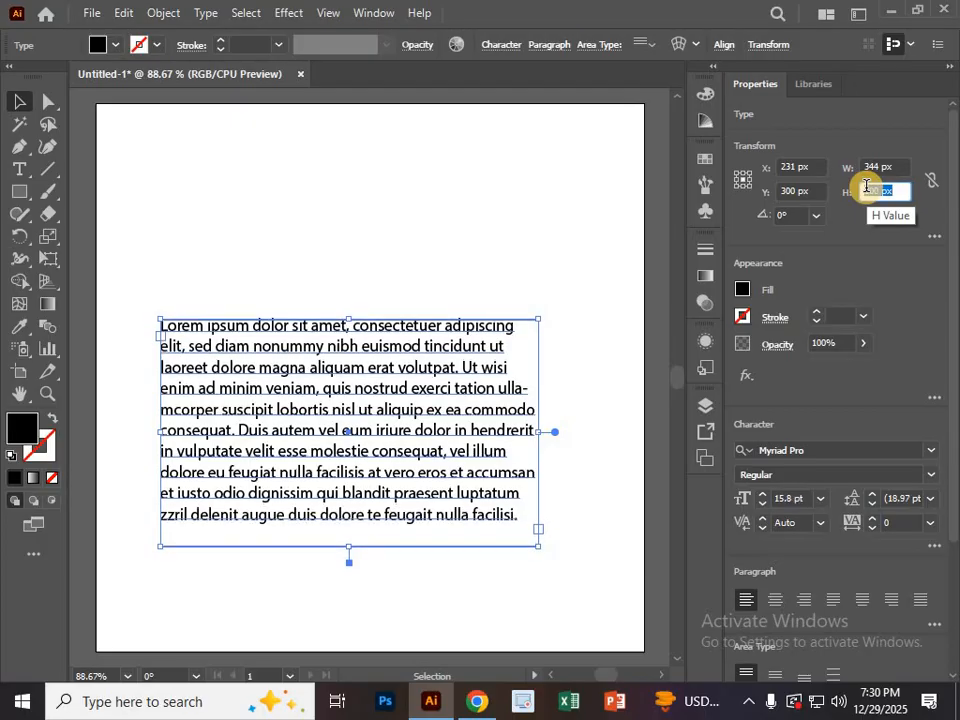
Step: Try rotating the paragraph to the preset angles 60° and 90°, and return its rotation to 0°
{"action": "left_click", "coordinate": [818, 218]}
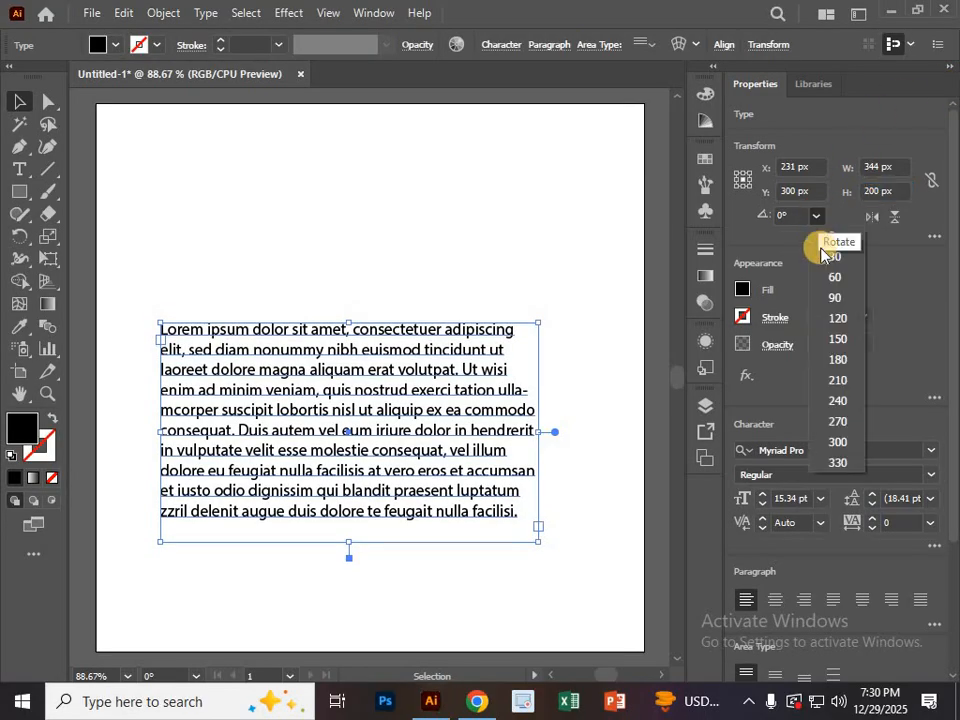
{"action": "left_click", "coordinate": [824, 279]}
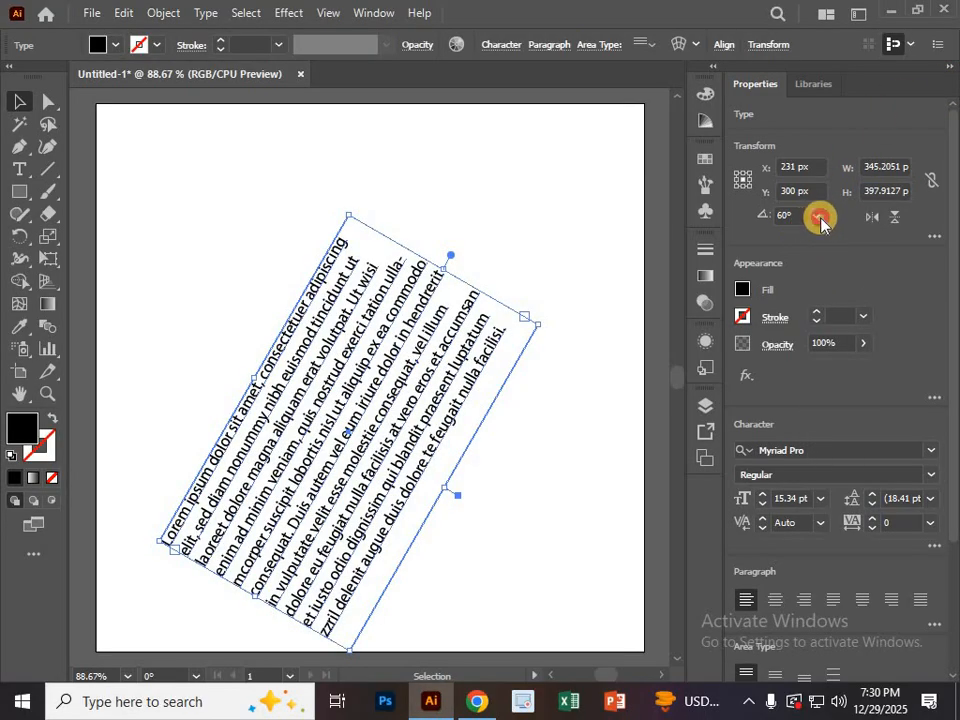
{"action": "left_click", "coordinate": [820, 218]}
{"action": "left_click", "coordinate": [828, 295]}
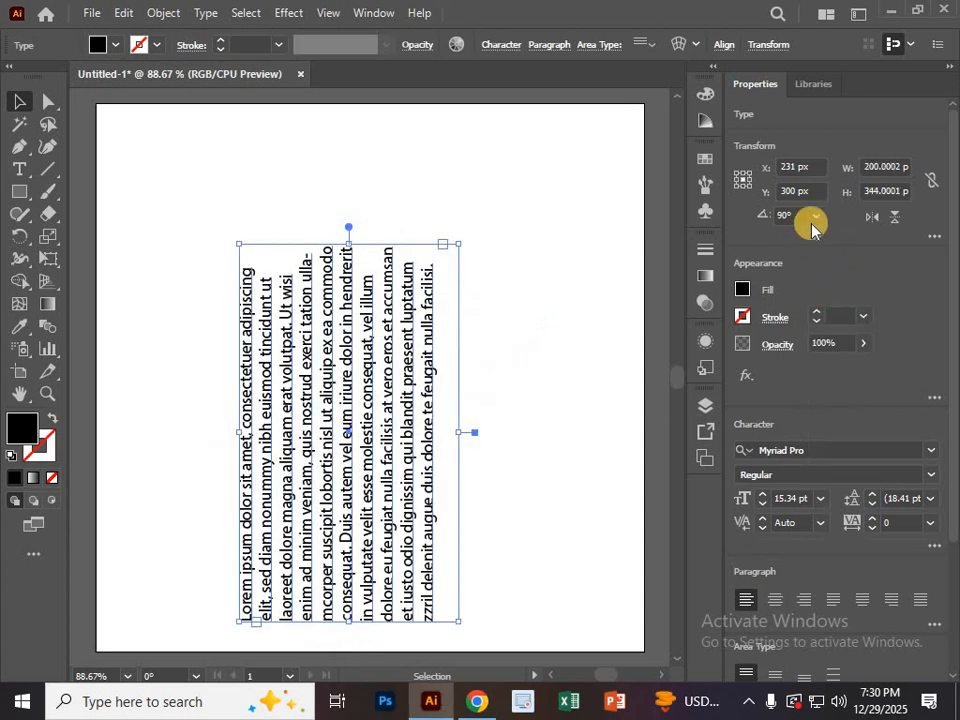
{"action": "left_click", "coordinate": [818, 218]}
{"action": "left_click", "coordinate": [834, 247]}
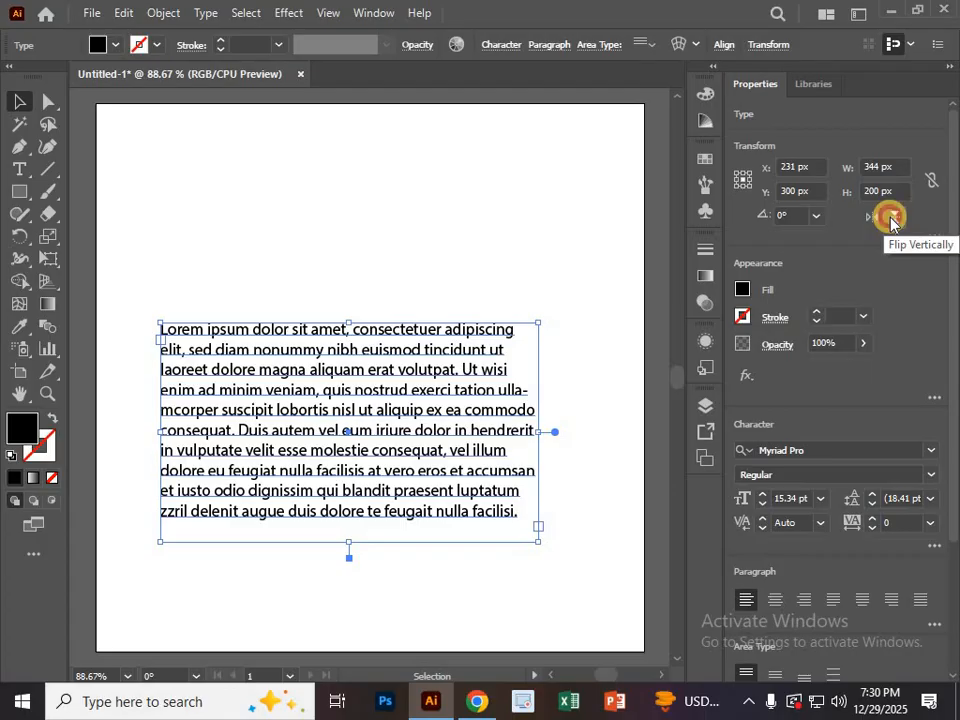
Step: Flip the paragraph vertically and horizontally, restoring its original orientation after each demonstration
{"action": "left_click", "coordinate": [890, 218]}
{"action": "left_click", "coordinate": [890, 218]}
{"action": "left_click", "coordinate": [890, 218]}
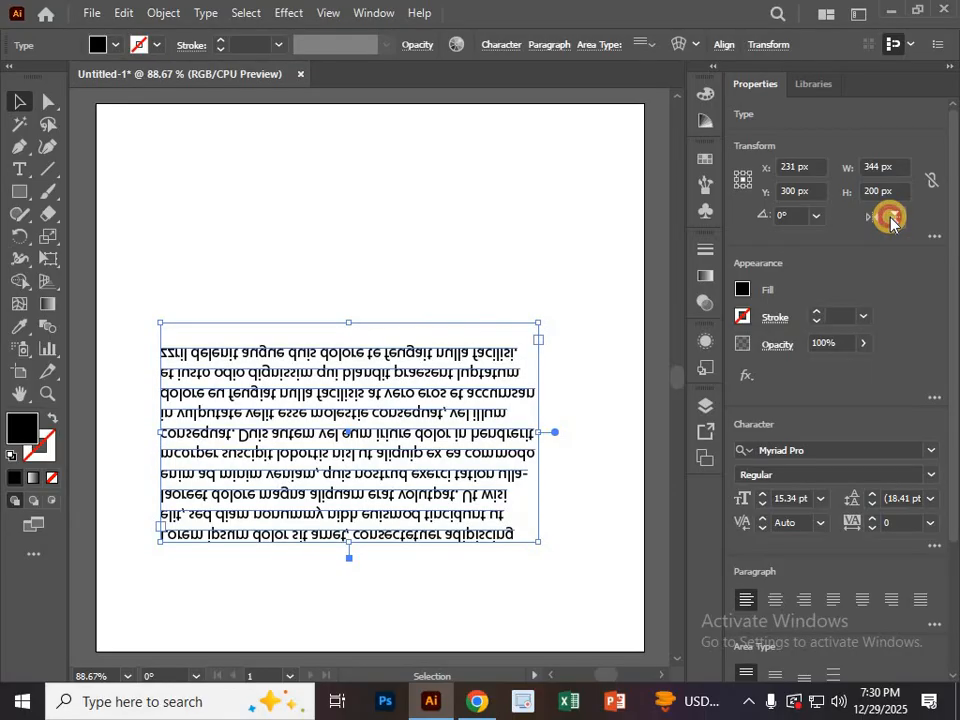
{"action": "left_click", "coordinate": [890, 218]}
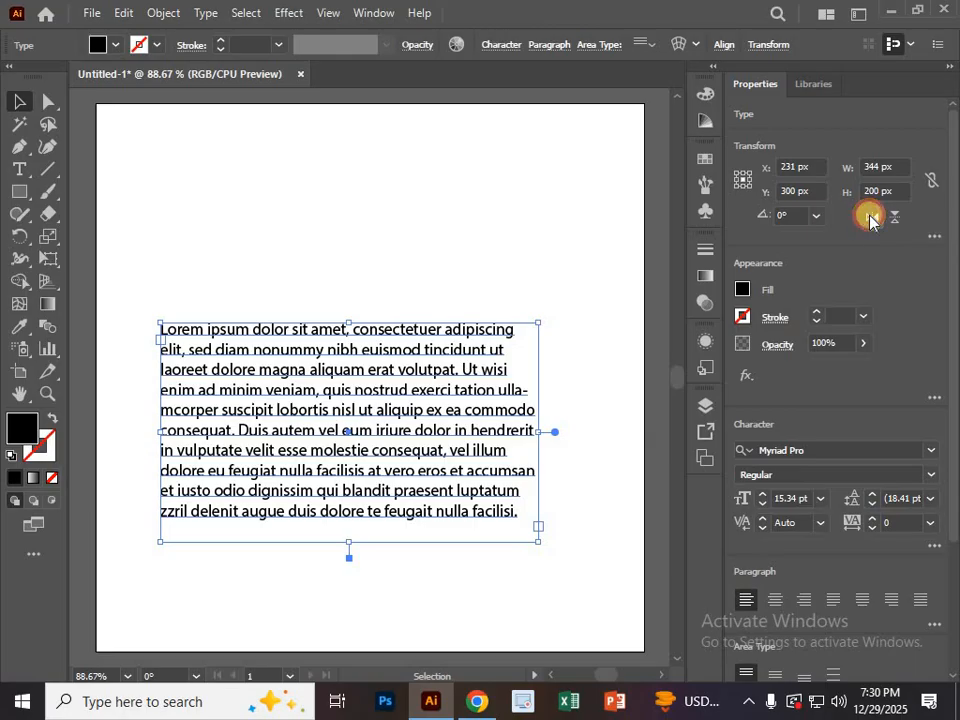
{"action": "left_click", "coordinate": [869, 218]}
{"action": "left_click", "coordinate": [869, 218]}
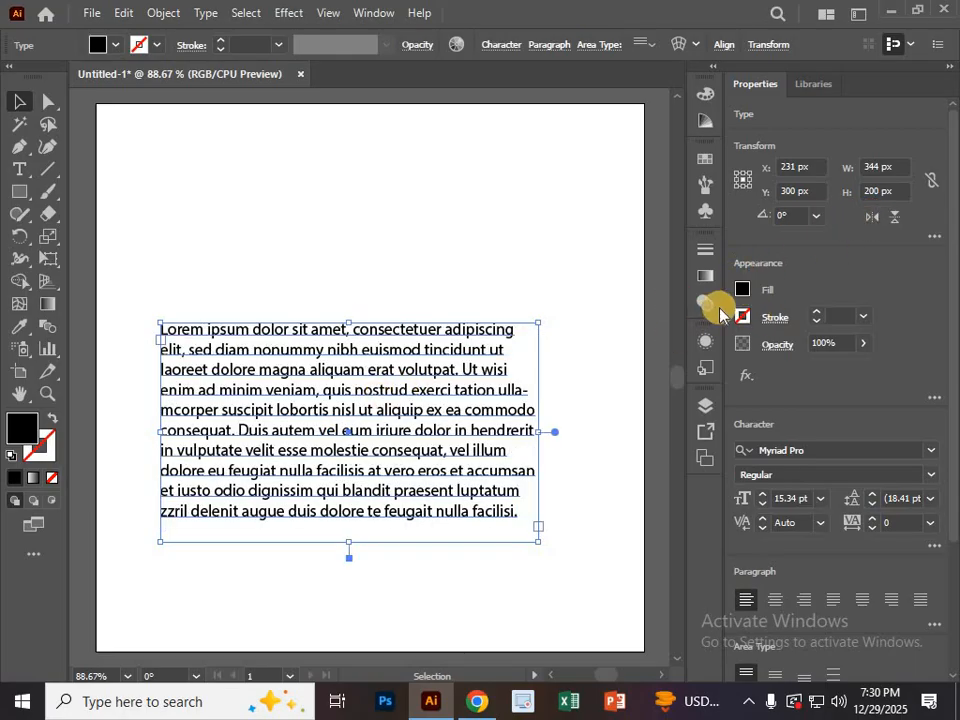
Step: Select all of the paragraph's text for editing and give it an orange fill
{"action": "double_click", "coordinate": [332, 397]}
{"action": "key", "text": "ctrl+a"}
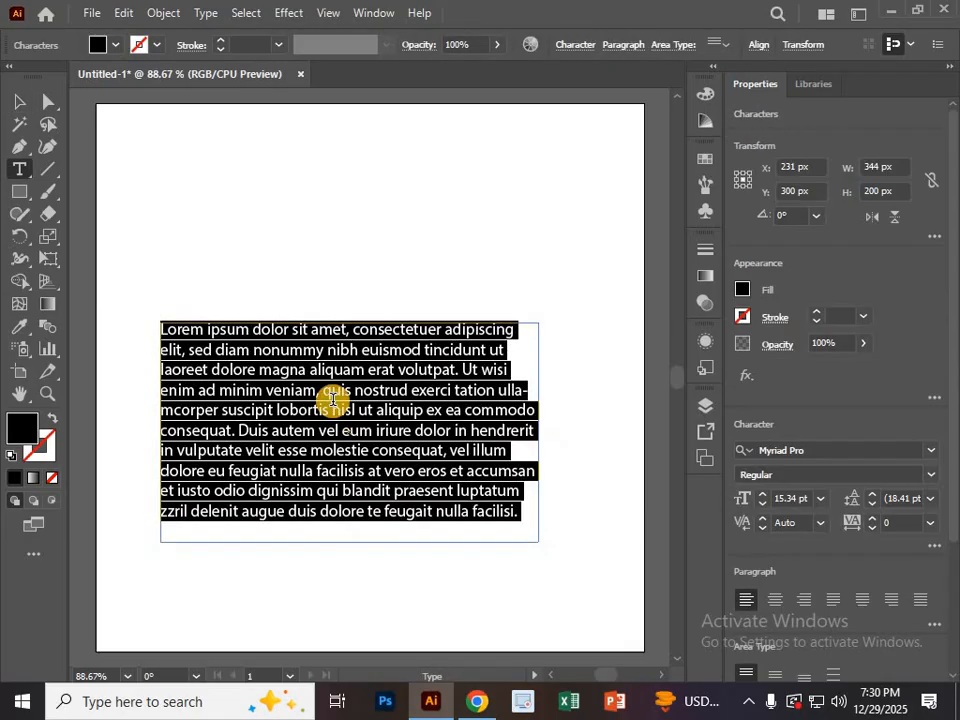
{"action": "key", "text": "ctrl+a"}
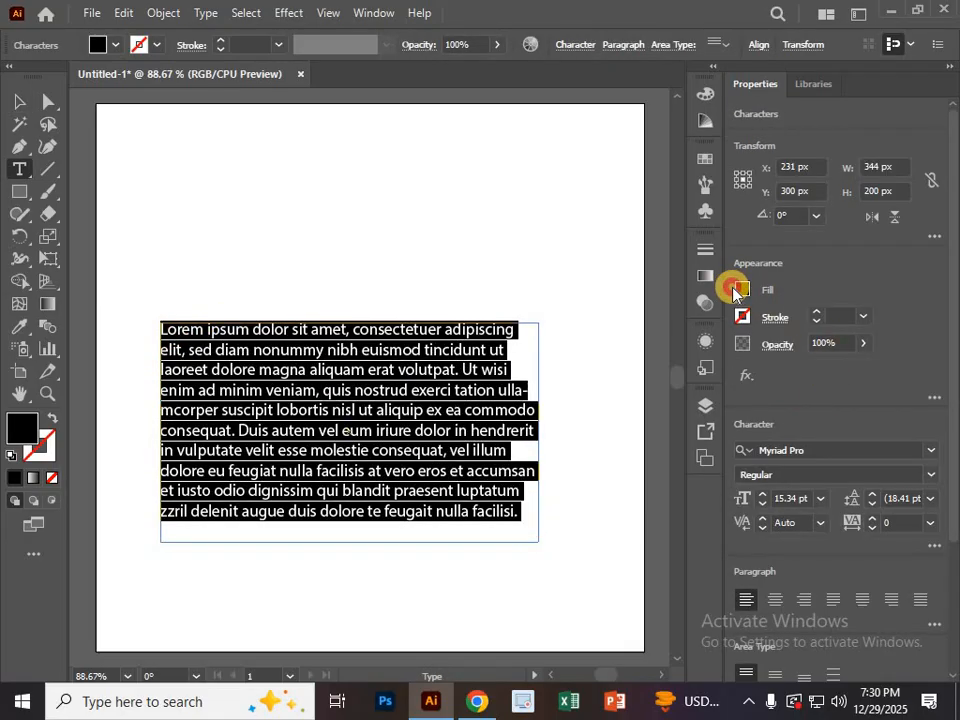
{"action": "left_click", "coordinate": [738, 290]}
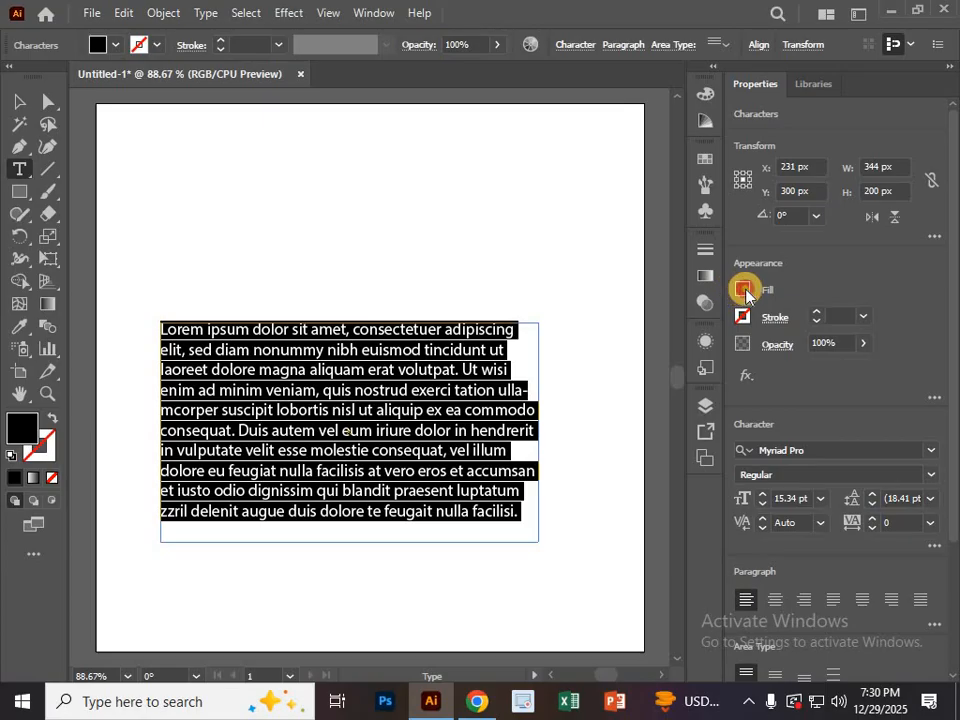
{"action": "left_click", "coordinate": [695, 361]}
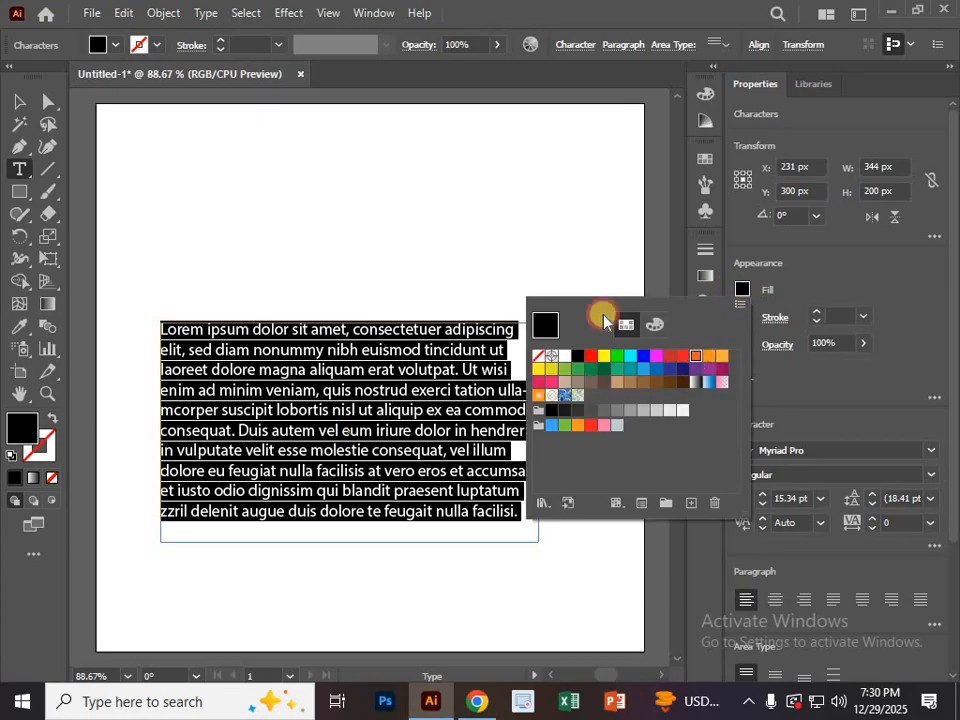
Step: Try blue, cyan and magenta swatches as the selected text's fill, finishing with red
{"action": "left_click", "coordinate": [117, 48]}
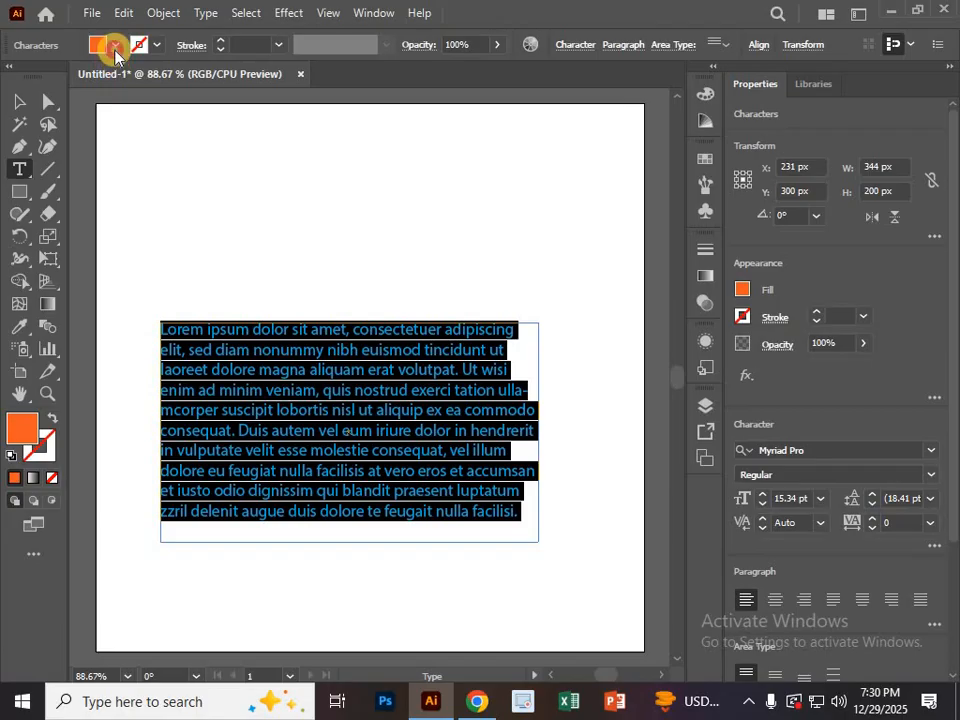
{"action": "left_click", "coordinate": [118, 77]}
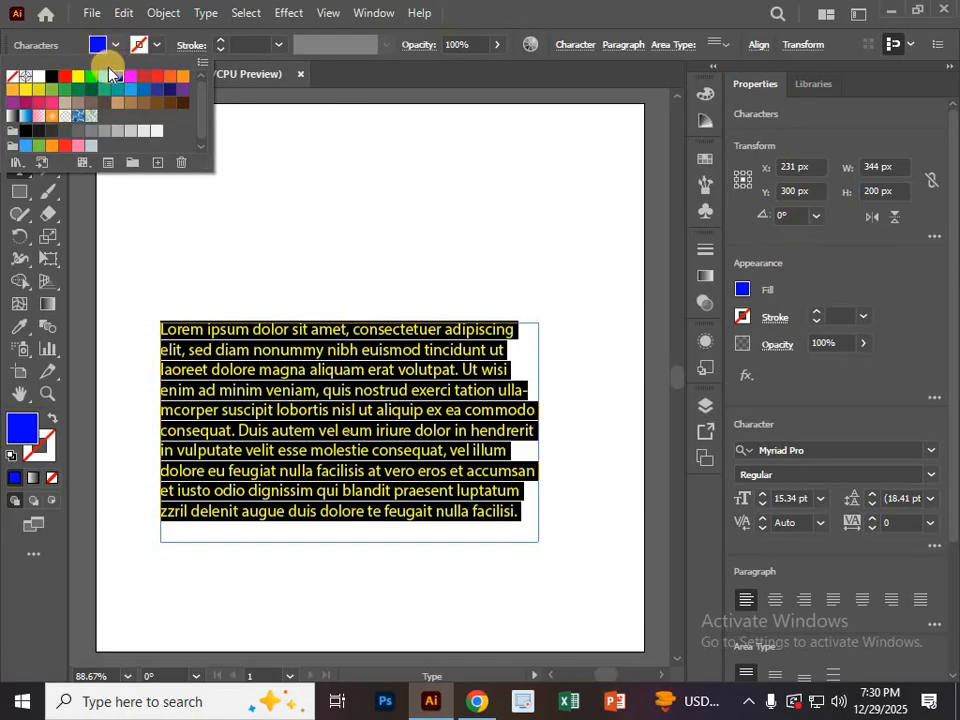
{"action": "left_click", "coordinate": [102, 80]}
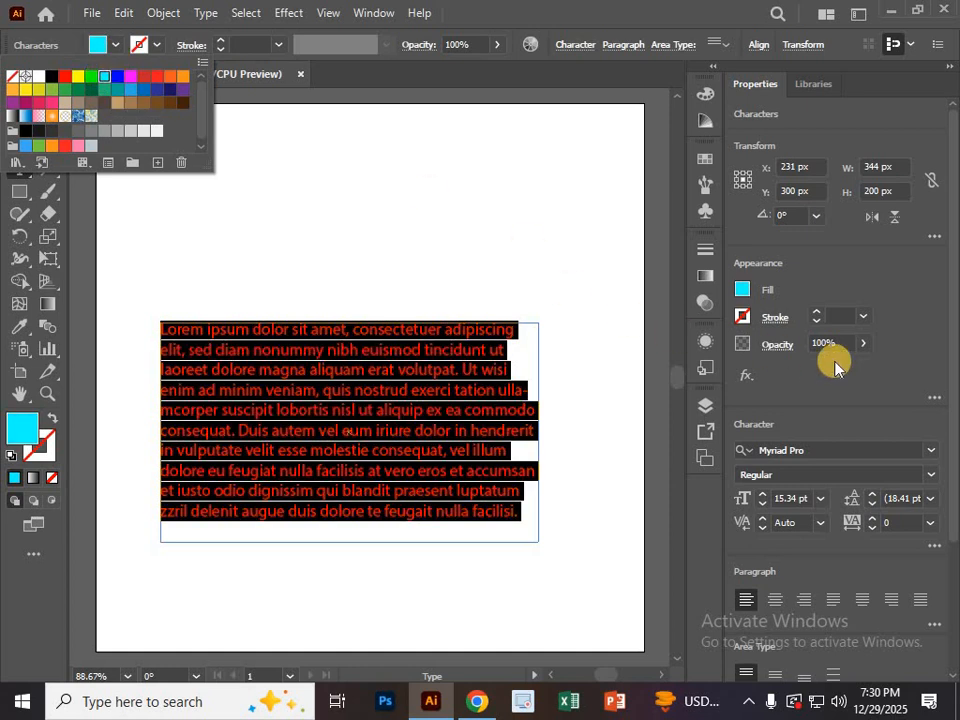
{"action": "left_click", "coordinate": [117, 77]}
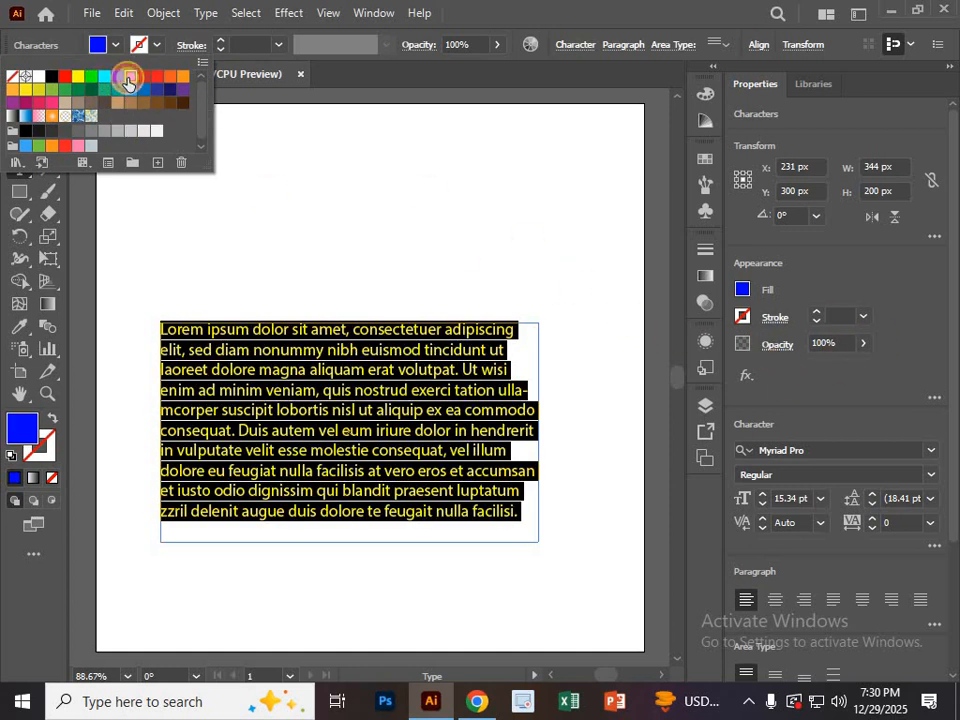
{"action": "left_click", "coordinate": [127, 80]}
{"action": "left_click", "coordinate": [65, 79]}
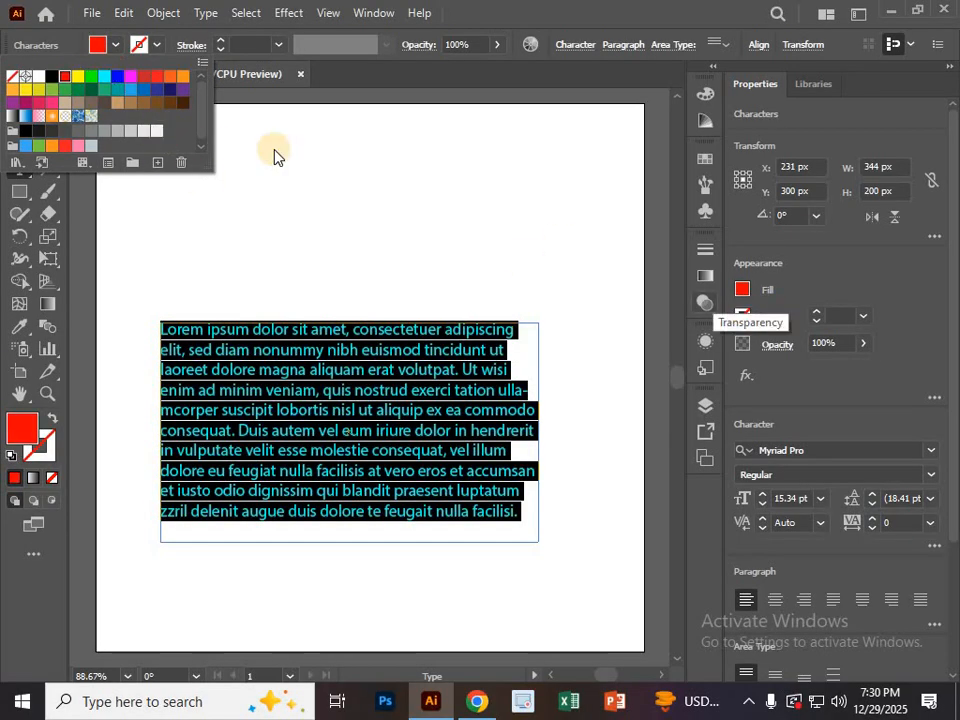
Step: Apply a yellow stroke to the selected text and leave text editing with the paragraph deselected
{"action": "left_click", "coordinate": [747, 318]}
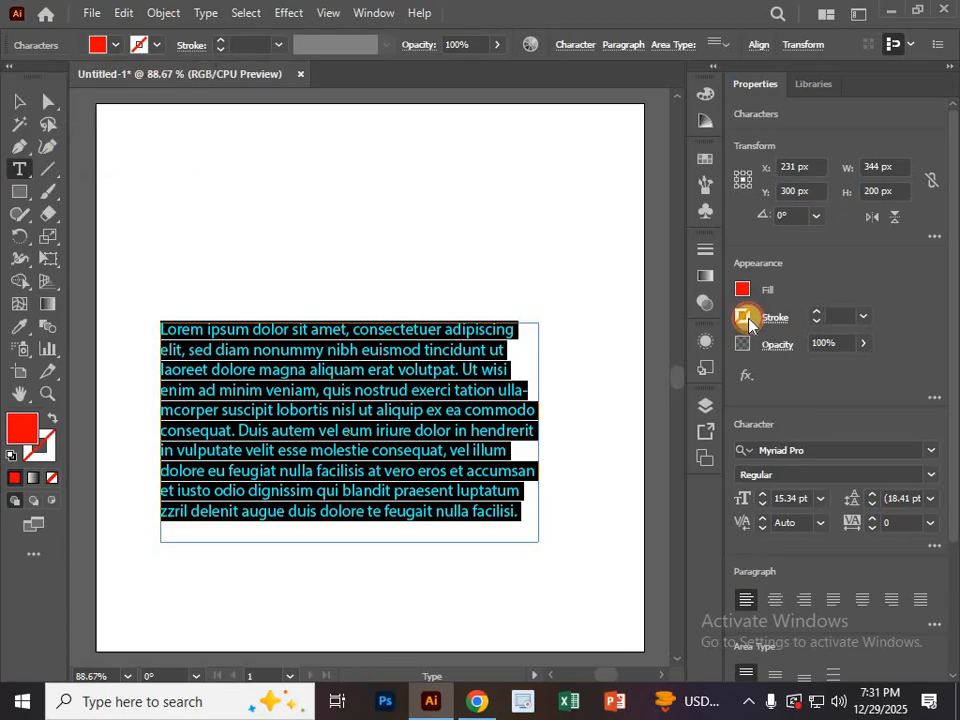
{"action": "left_click", "coordinate": [747, 318]}
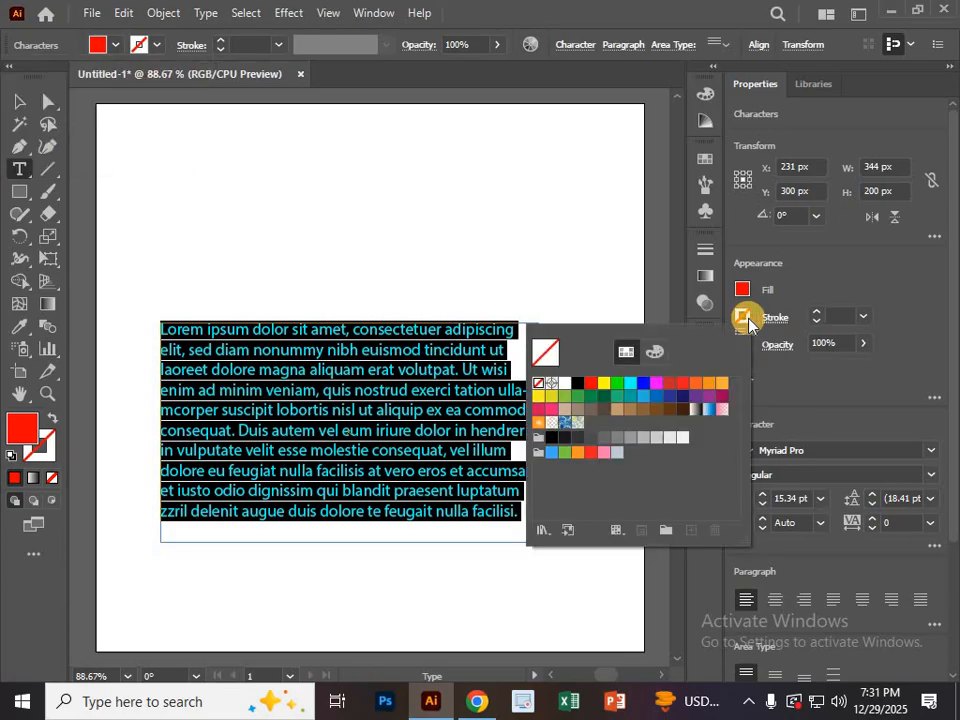
{"action": "left_click", "coordinate": [607, 386]}
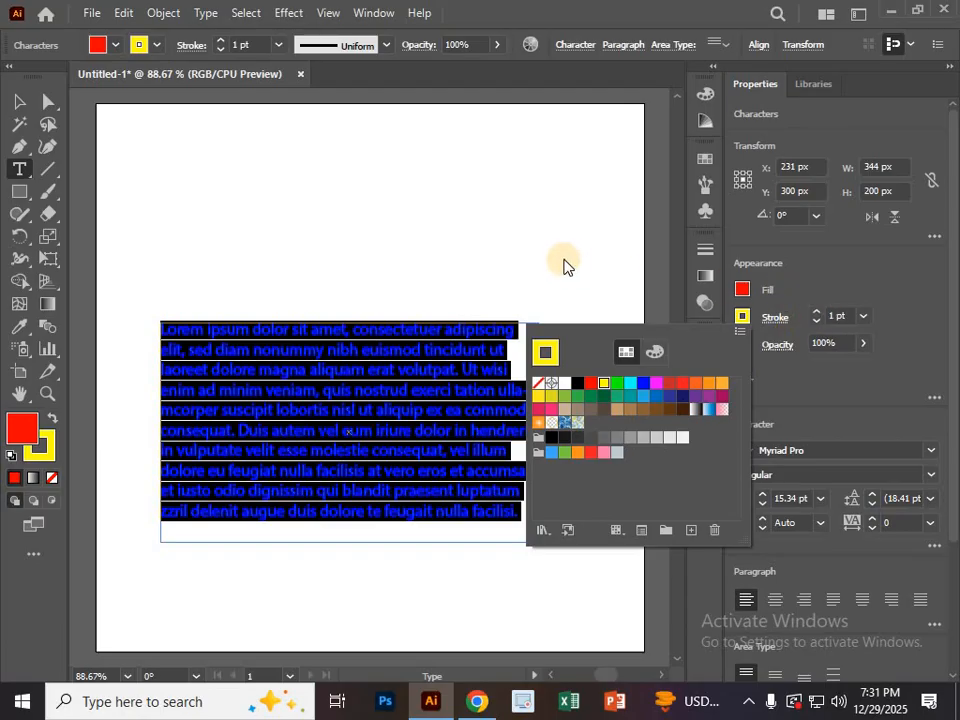
{"action": "key", "text": "Escape"}
{"action": "key", "text": "Escape"}
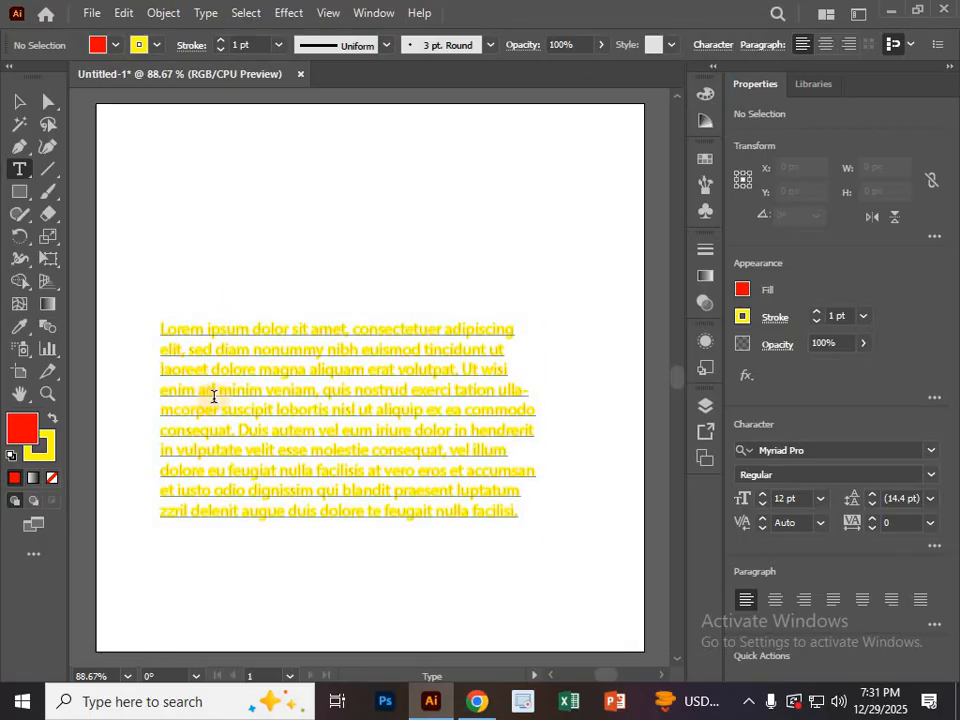
Step: Examine the red fill and yellow stroke of the paragraph's letters at close range
{"action": "scroll", "coordinate": [240, 407], "scroll_direction": "left", "scroll_amount": 2}
{"action": "scroll", "coordinate": [270, 411], "scroll_direction": "right", "scroll_amount": 4}
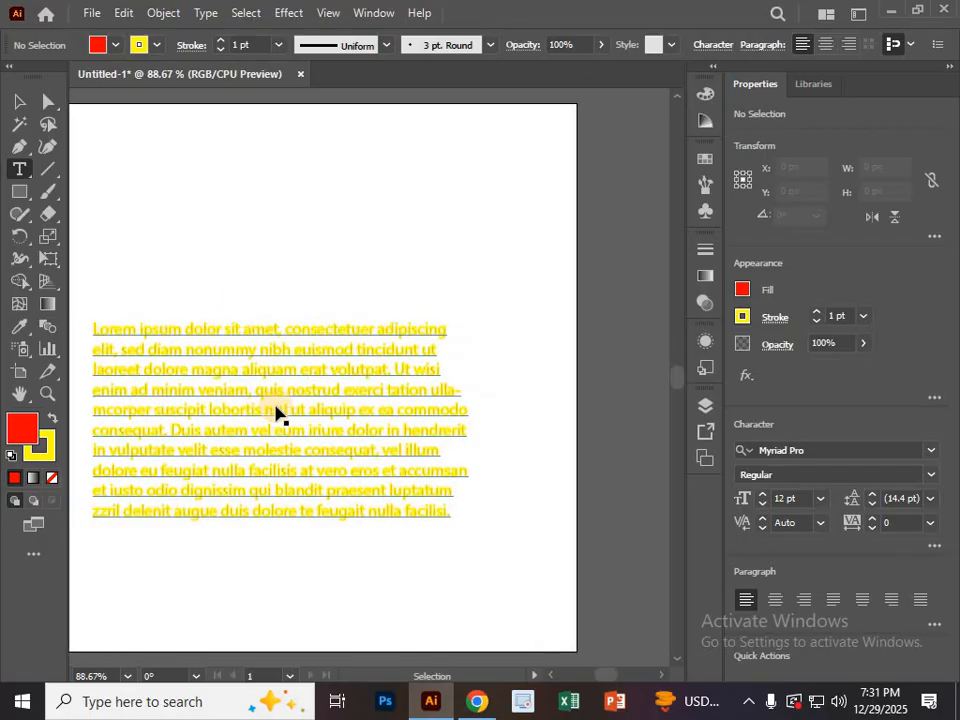
{"action": "scroll", "coordinate": [275, 411], "scroll_direction": "up", "scroll_amount": 4}
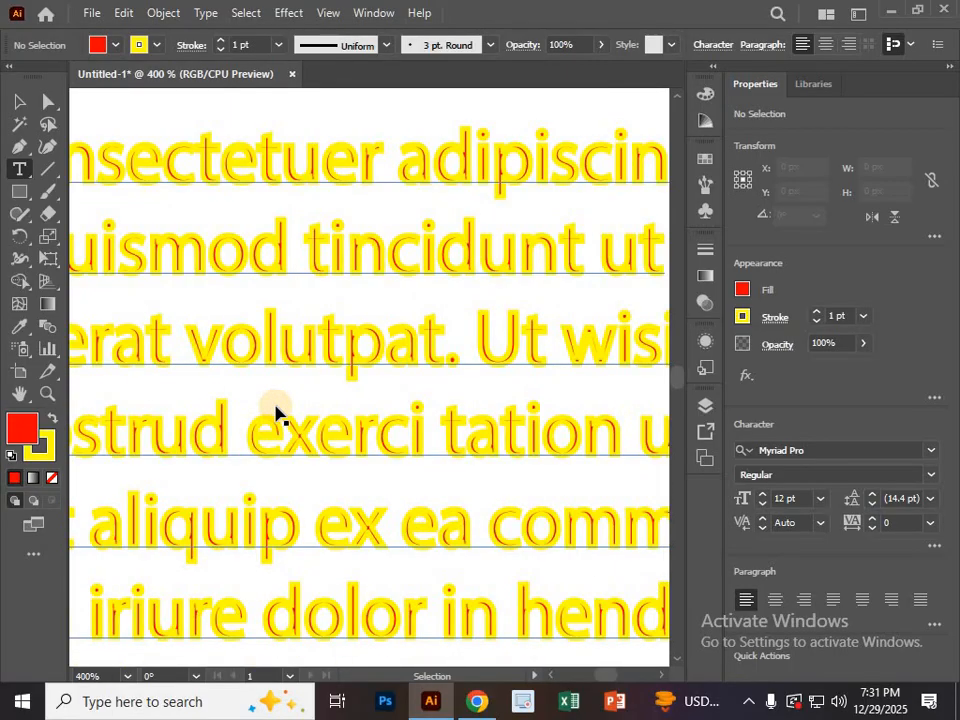
{"action": "scroll", "coordinate": [275, 411], "scroll_direction": "down", "scroll_amount": 5}
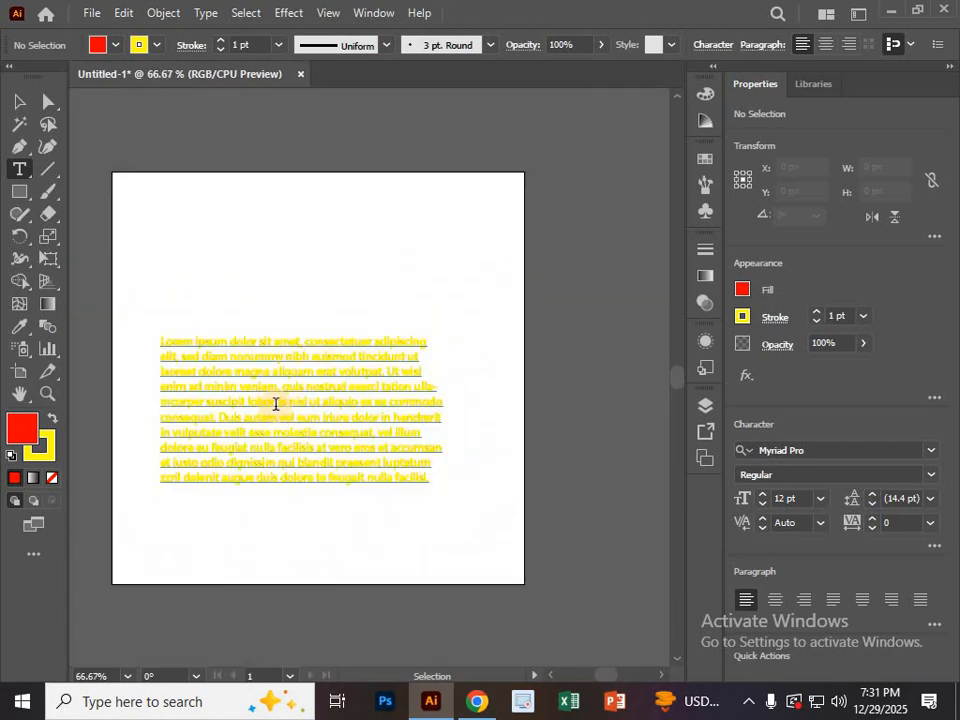
{"action": "scroll", "coordinate": [276, 411], "scroll_direction": "up", "scroll_amount": 1}
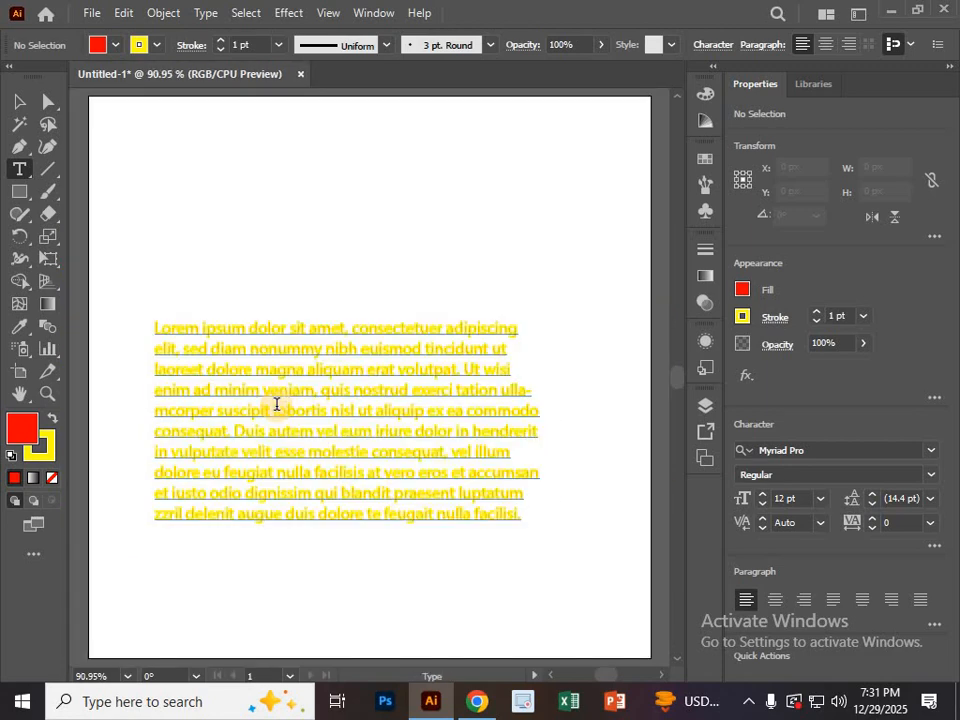
{"action": "left_click", "coordinate": [744, 317]}
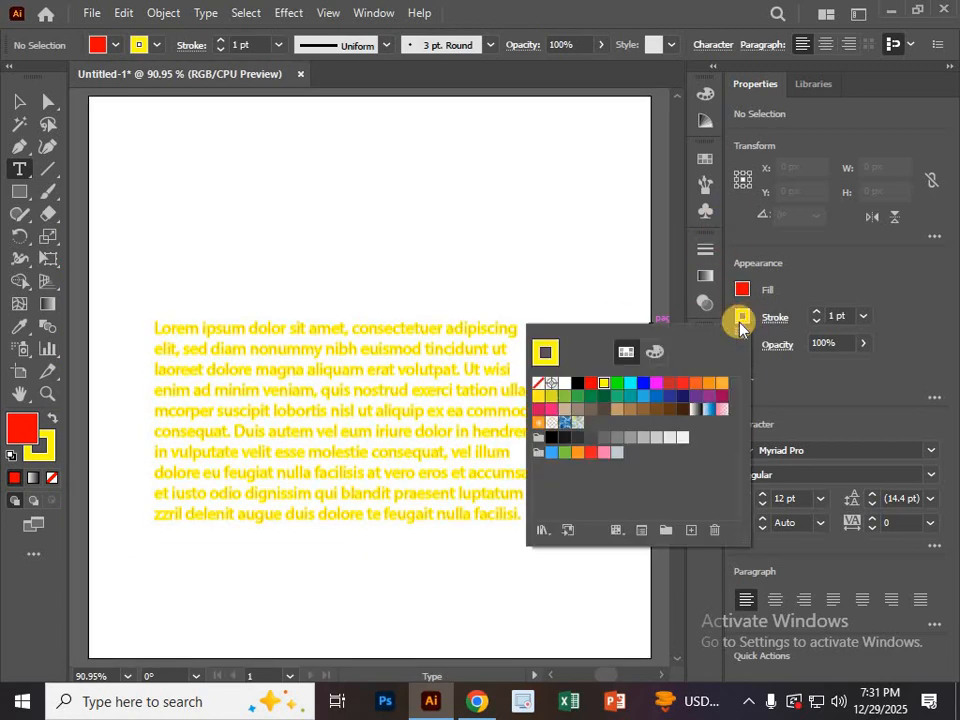
{"action": "left_click", "coordinate": [539, 385]}
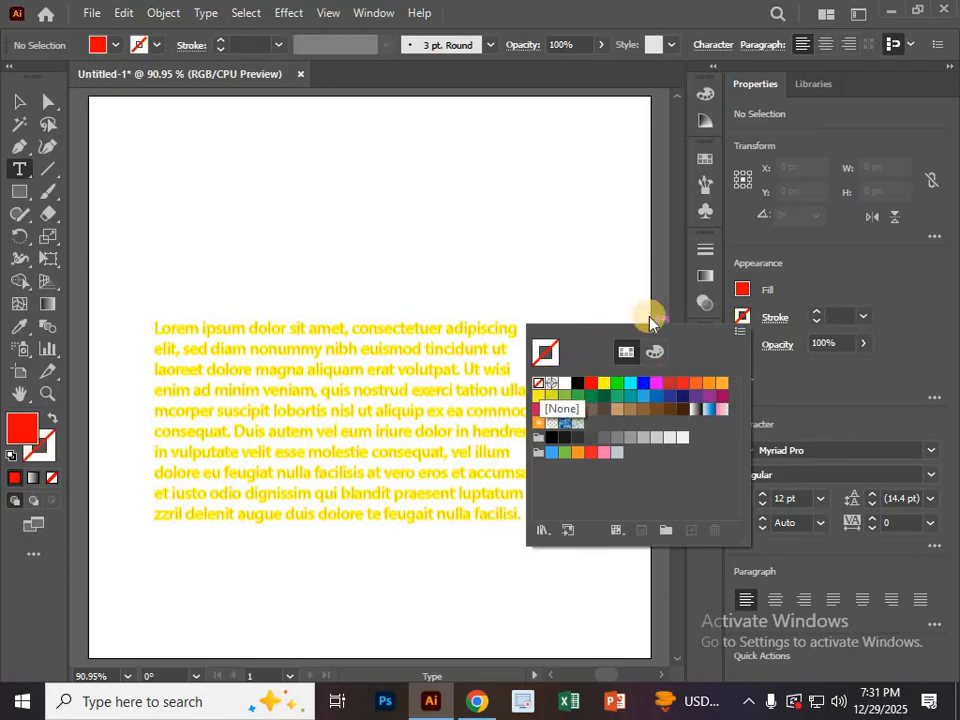
{"action": "left_click", "coordinate": [15, 97]}
Step: Select all of the paragraph's text and remove its yellow stroke
{"action": "left_click", "coordinate": [333, 448]}
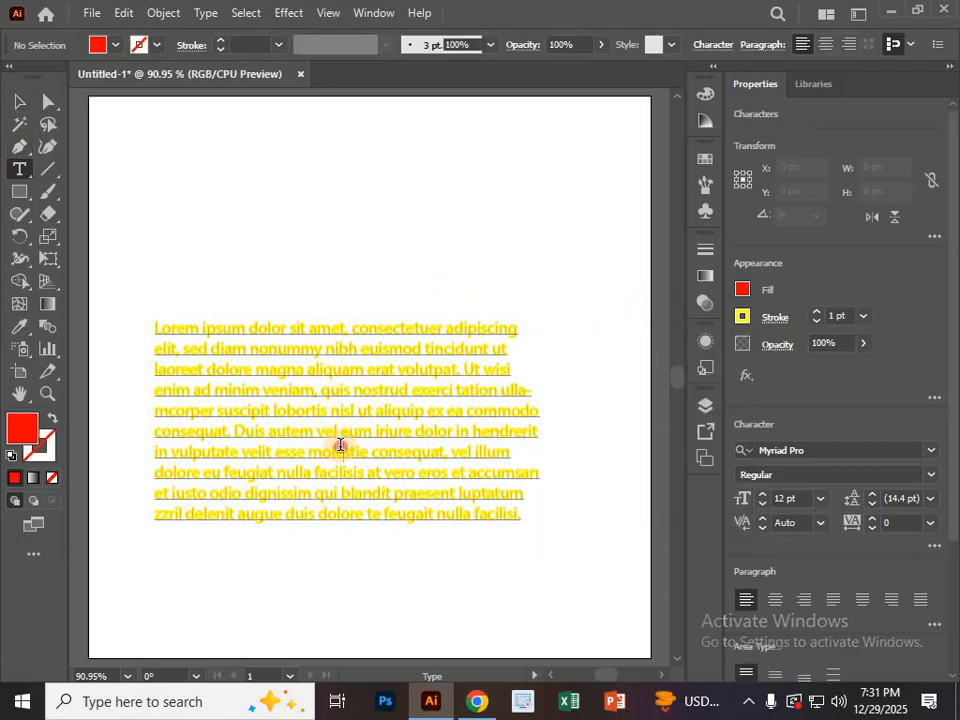
{"action": "double_click", "coordinate": [357, 454]}
{"action": "left_click", "coordinate": [742, 316]}
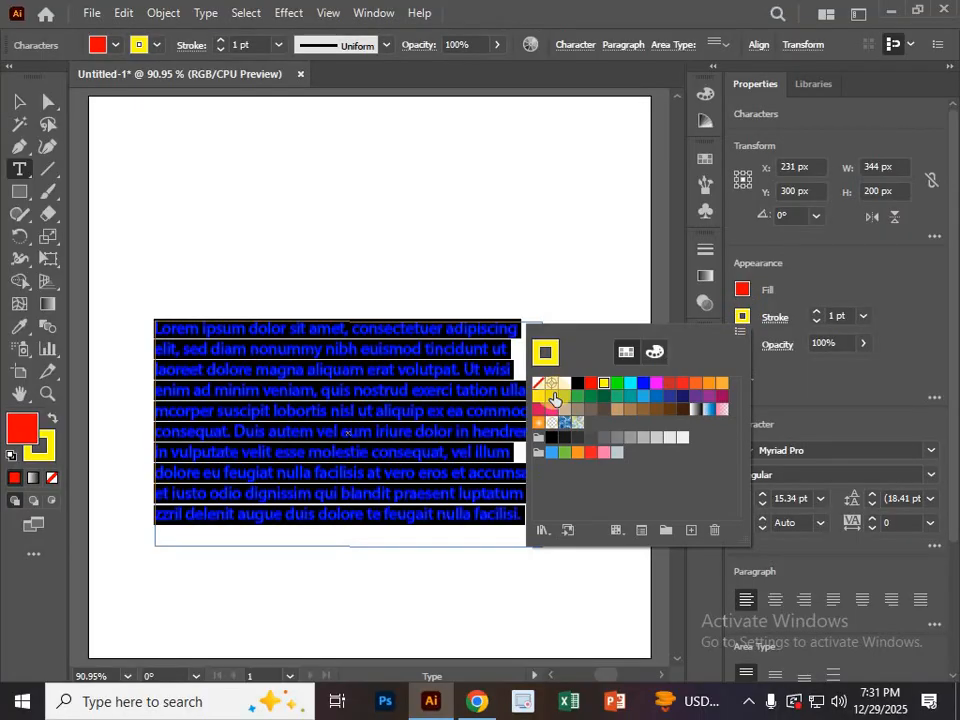
{"action": "left_click", "coordinate": [539, 385]}
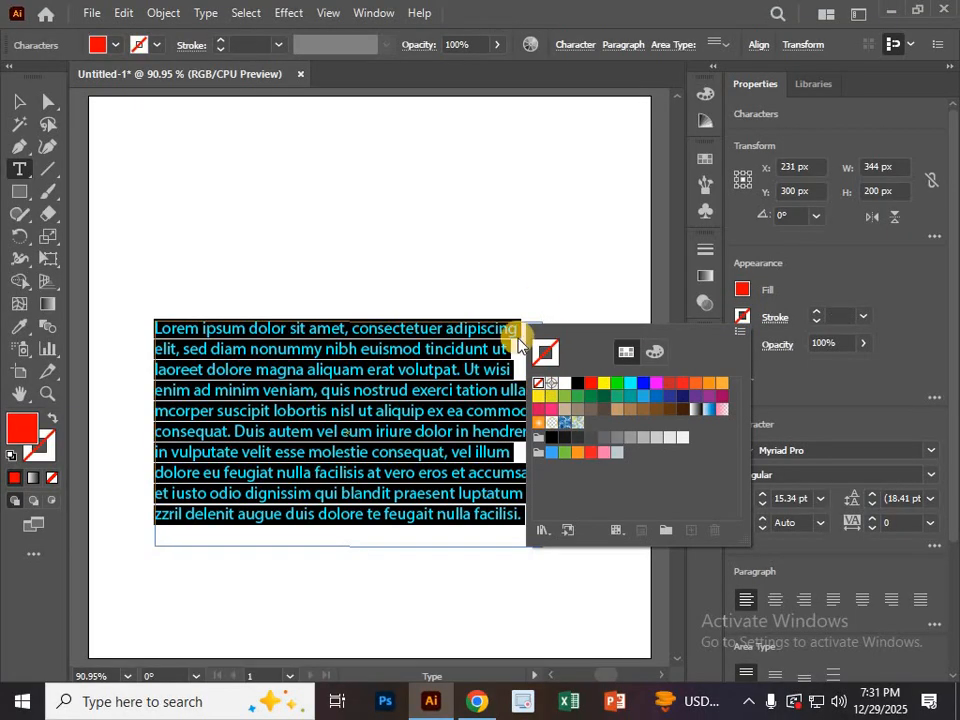
{"action": "left_click", "coordinate": [521, 350]}
{"action": "left_click", "coordinate": [505, 352]}
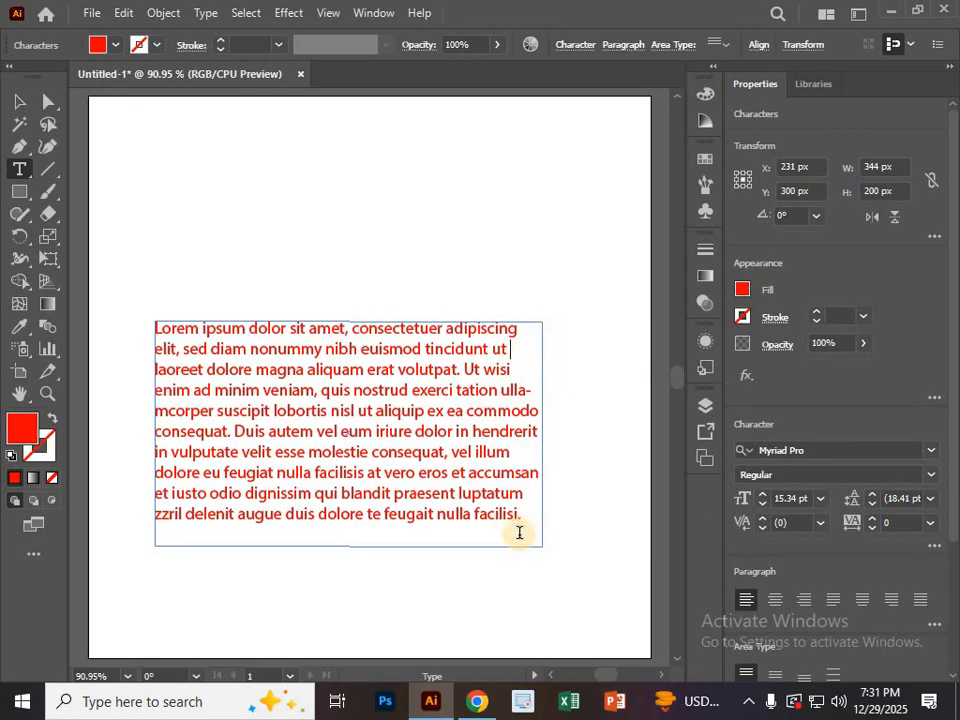
Step: Reselect the whole paragraph's text and raise its stroke weight to 8 pt
{"action": "left_click_drag", "start_coordinate": [513, 514], "coordinate": [526, 515]}
{"action": "left_click_drag", "start_coordinate": [339, 409], "coordinate": [152, 327]}
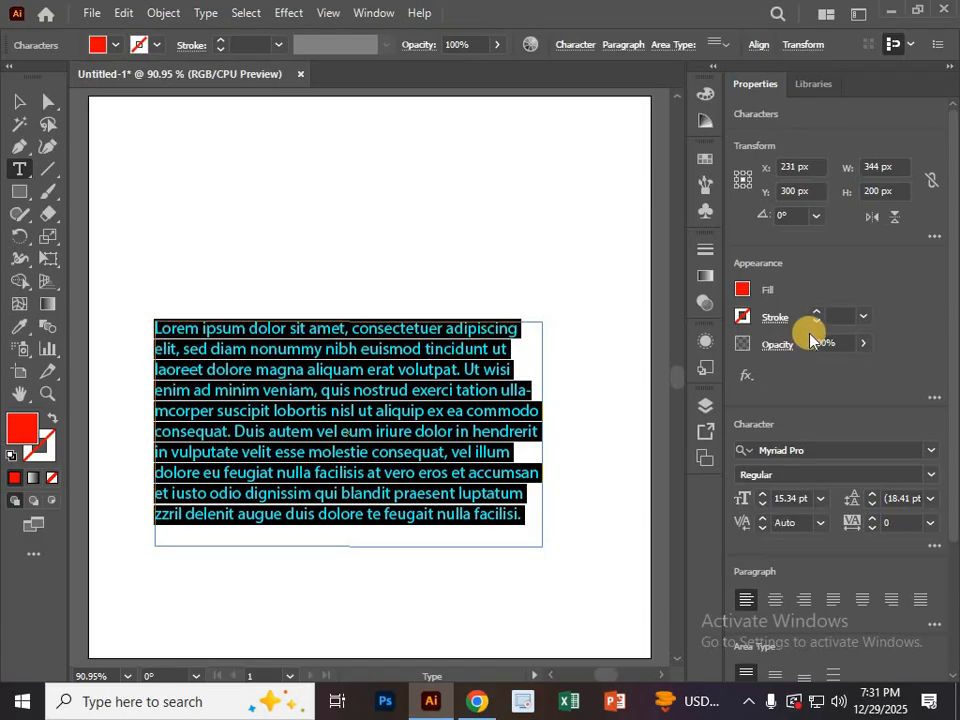
{"action": "left_click", "coordinate": [819, 317]}
{"action": "left_click", "coordinate": [819, 317]}
{"action": "left_click", "coordinate": [819, 317]}
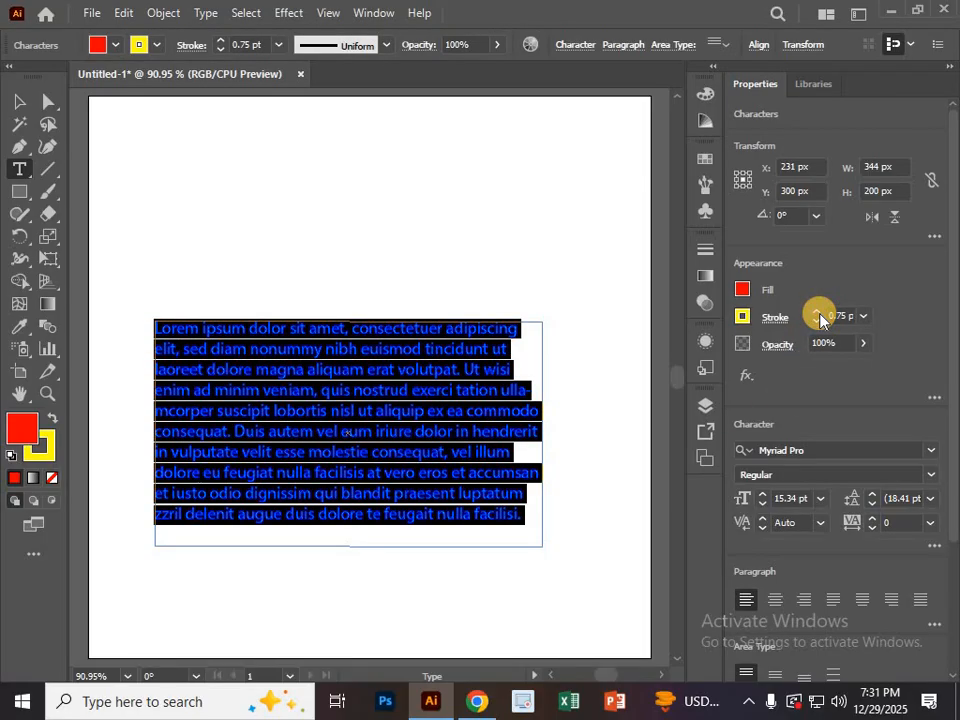
{"action": "left_click", "coordinate": [819, 317]}
{"action": "left_click", "coordinate": [819, 317]}
{"action": "left_click", "coordinate": [819, 317]}
{"action": "left_click", "coordinate": [819, 317]}
{"action": "left_click", "coordinate": [819, 317]}
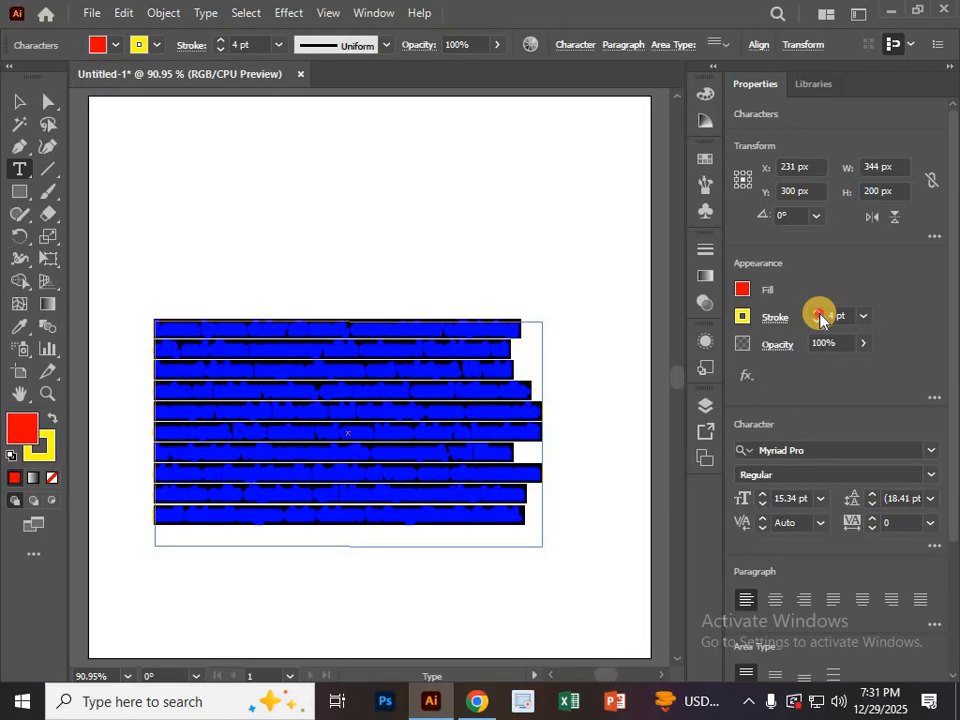
{"action": "left_click", "coordinate": [819, 317]}
{"action": "left_click", "coordinate": [819, 317]}
{"action": "left_click", "coordinate": [491, 377]}
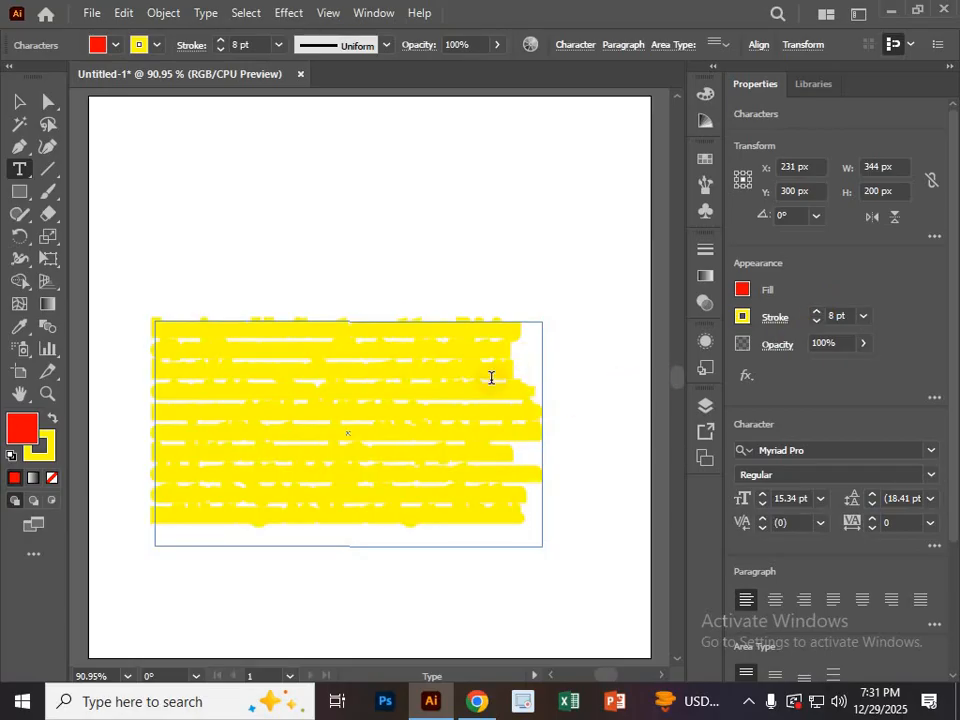
Step: Select the paragraph's text again, reduce its stroke weight to 2 pt and set the stroke to None
{"action": "triple_click", "coordinate": [443, 480]}
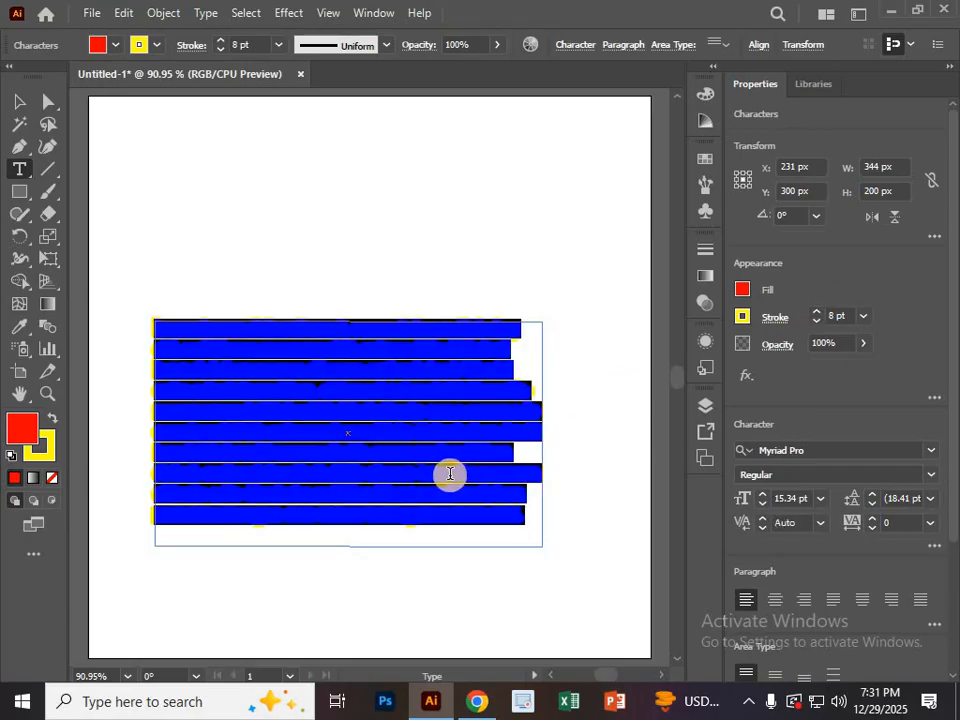
{"action": "left_click", "coordinate": [817, 321]}
{"action": "left_click", "coordinate": [817, 321]}
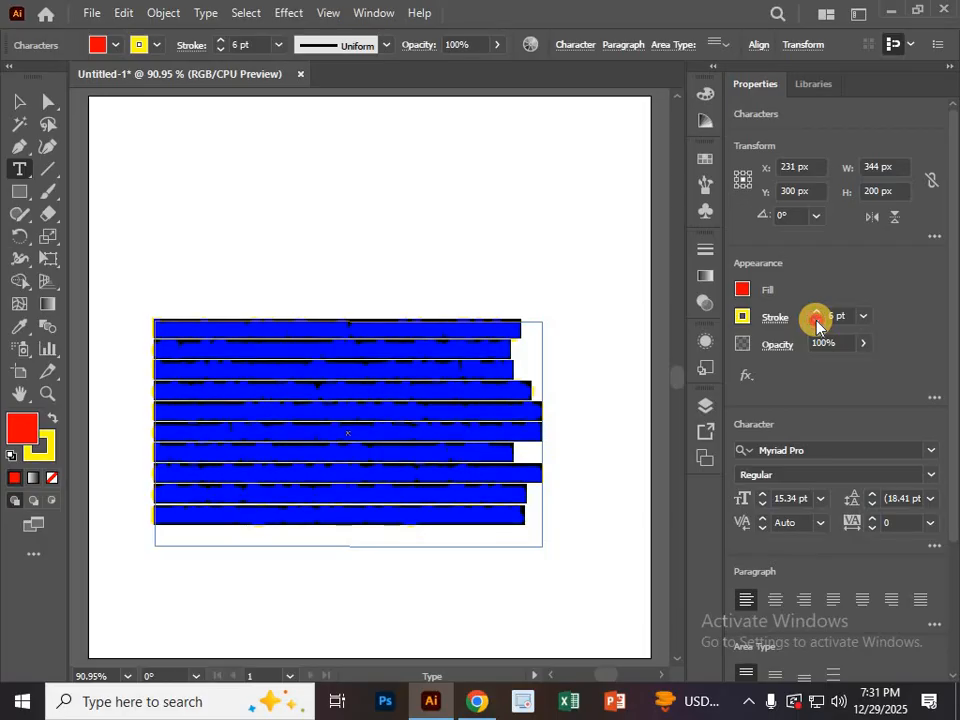
{"action": "left_click", "coordinate": [817, 321]}
{"action": "left_click", "coordinate": [817, 321]}
{"action": "left_click", "coordinate": [817, 321]}
{"action": "left_click", "coordinate": [817, 321]}
{"action": "left_click", "coordinate": [741, 317]}
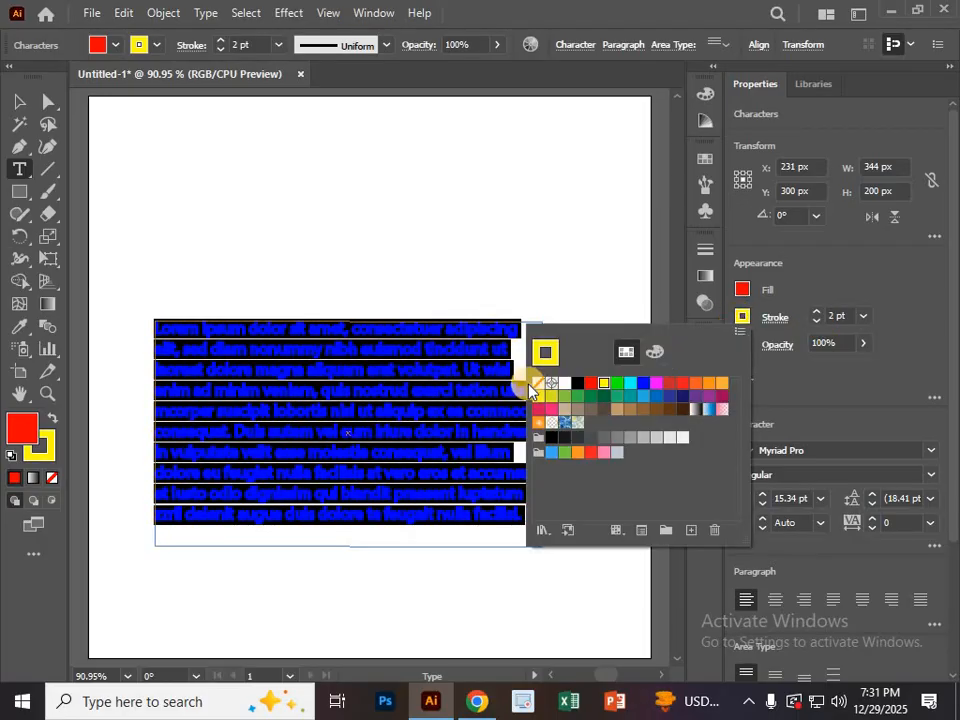
{"action": "left_click", "coordinate": [538, 387]}
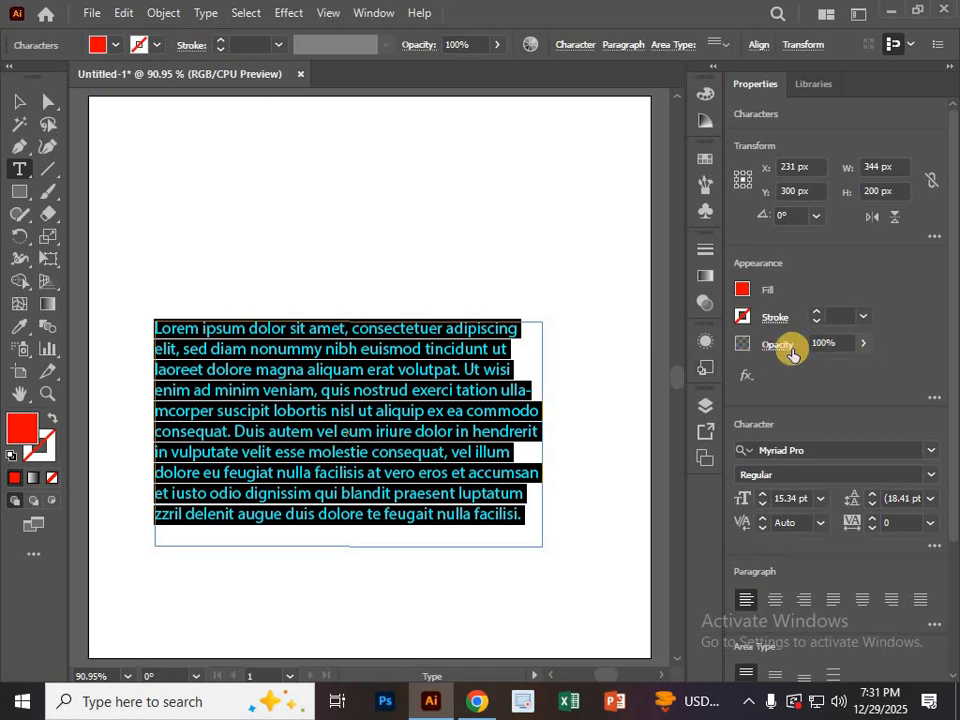
Step: Lower the selected text's opacity to 69% and deselect it
{"action": "left_click", "coordinate": [867, 345]}
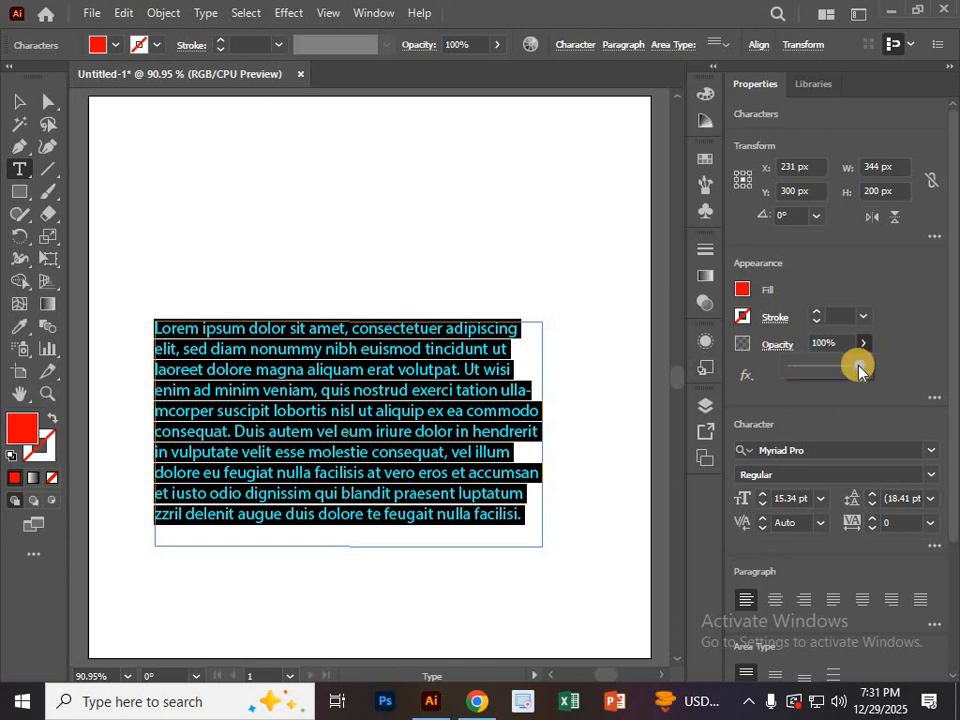
{"action": "left_click_drag", "start_coordinate": [858, 368], "coordinate": [838, 369]}
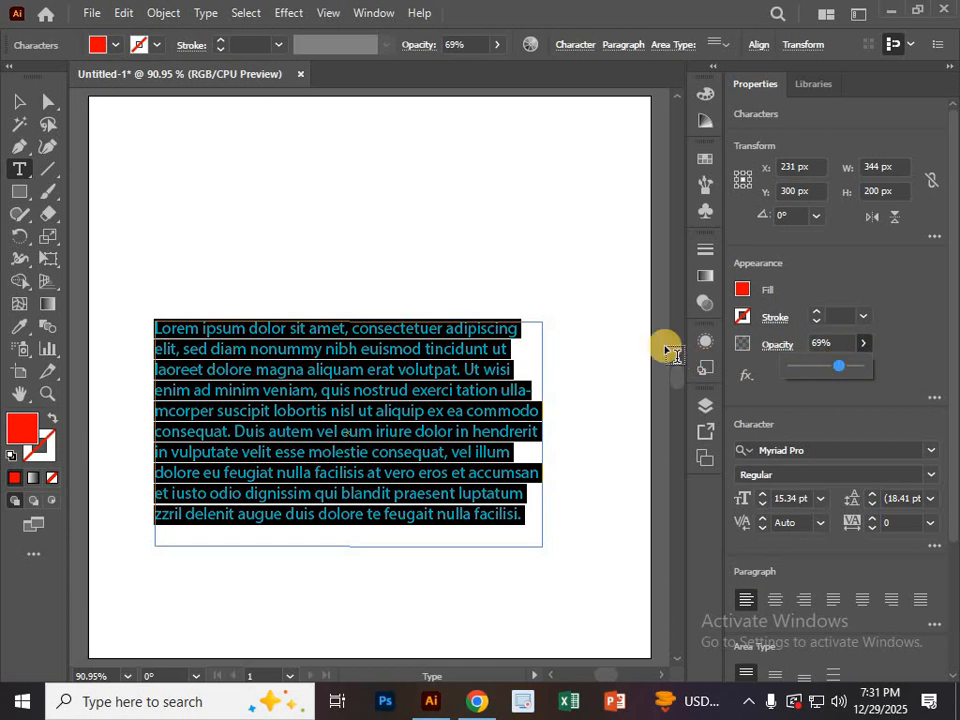
{"action": "key", "text": "ctrl+shift+a"}
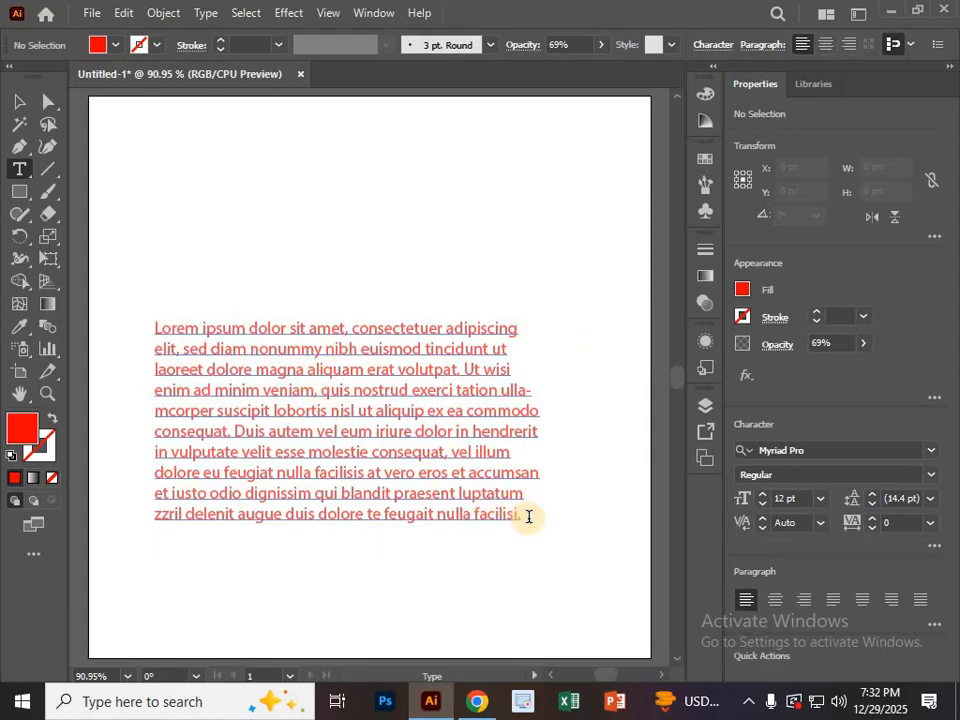
Step: Select the full paragraph text again and reduce its opacity to 25%
{"action": "left_click_drag", "start_coordinate": [528, 516], "coordinate": [154, 326]}
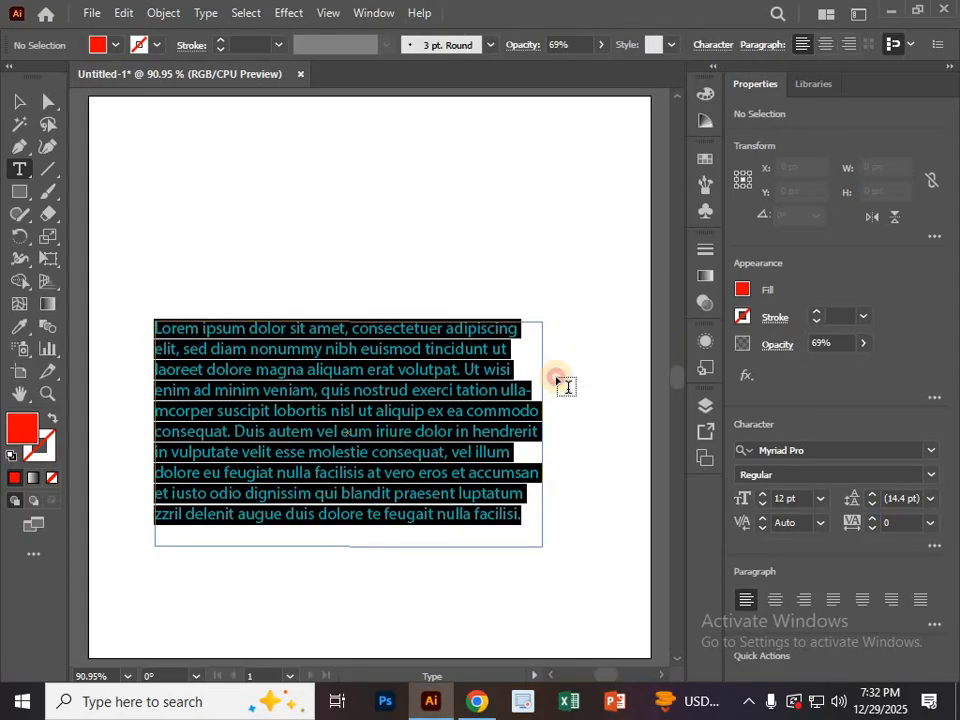
{"action": "left_click", "coordinate": [863, 316]}
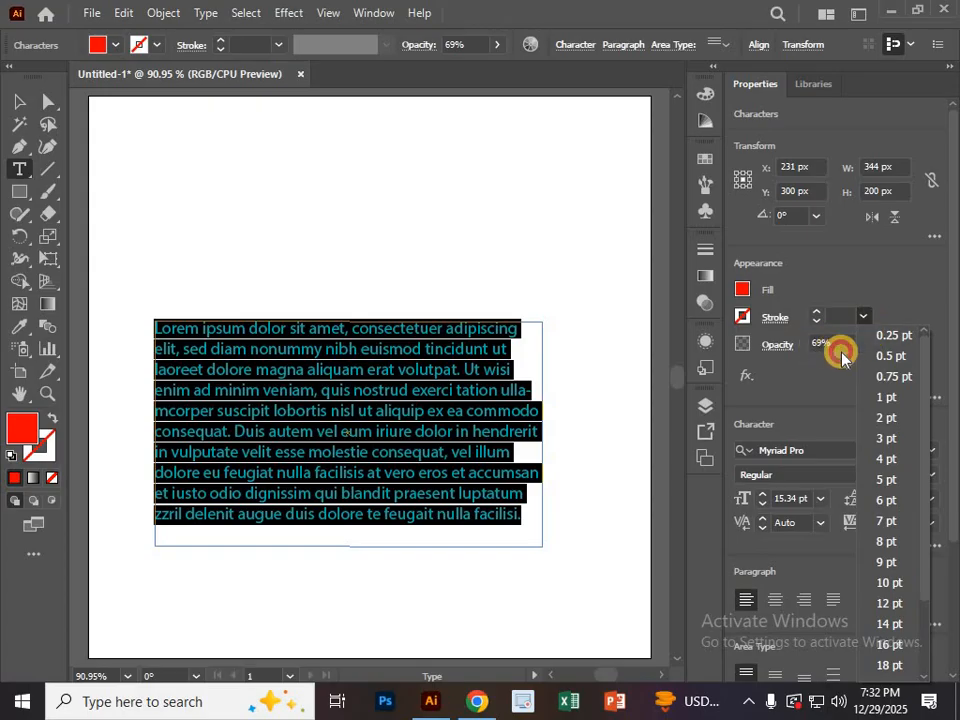
{"action": "left_click", "coordinate": [842, 356]}
{"action": "left_click", "coordinate": [864, 344]}
{"action": "left_click_drag", "start_coordinate": [812, 372], "coordinate": [800, 368]}
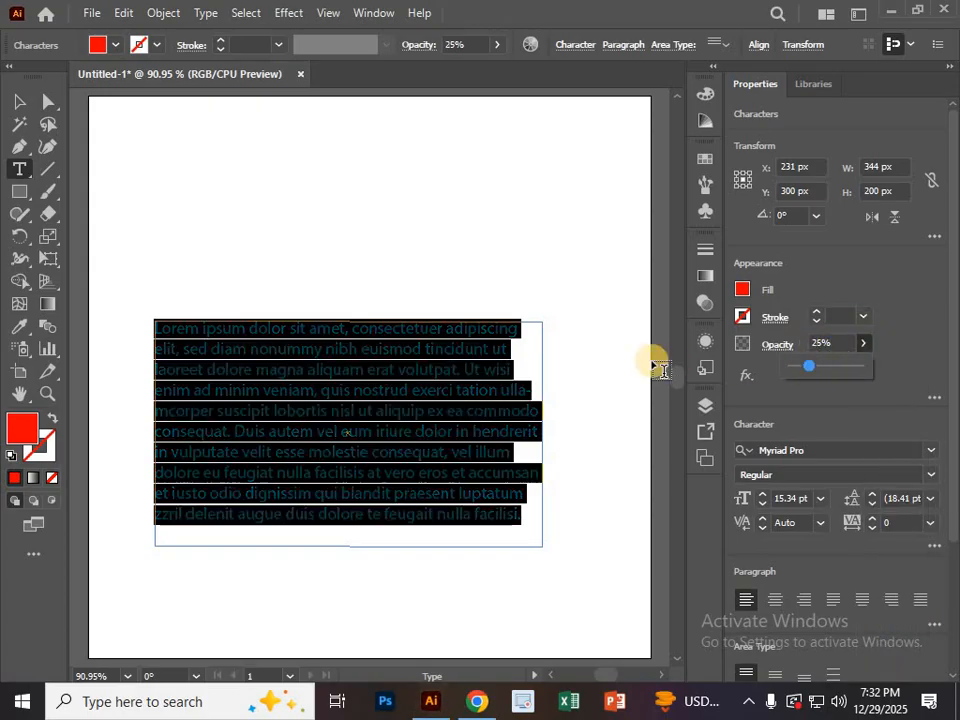
{"action": "left_click", "coordinate": [615, 349]}
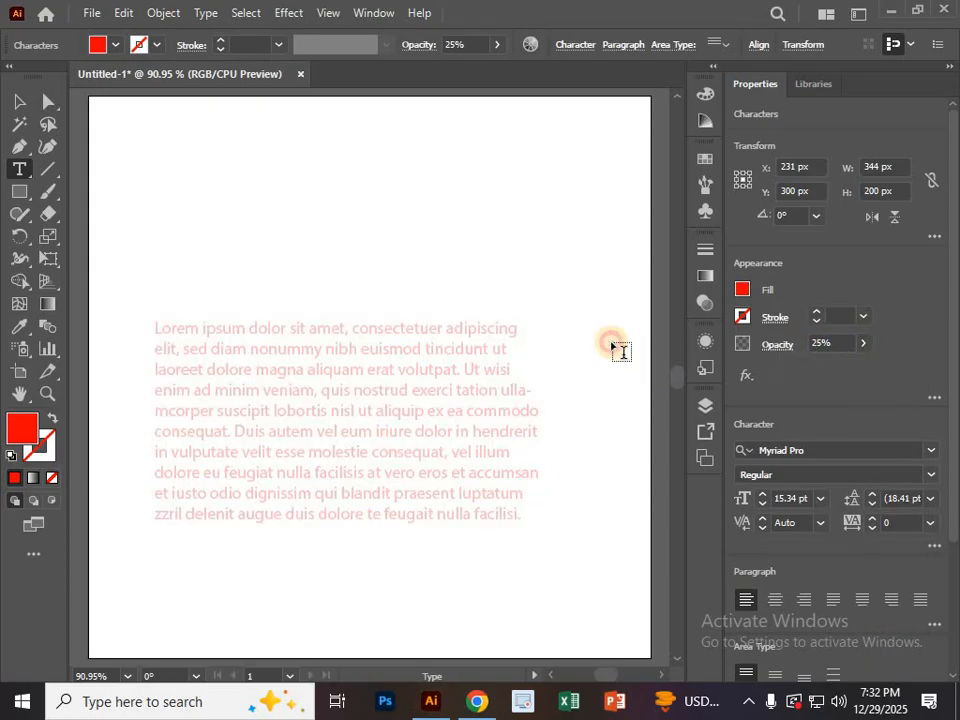
Step: Select all of the faded text, restore its opacity to 100% and deselect it
{"action": "double_click", "coordinate": [446, 371]}
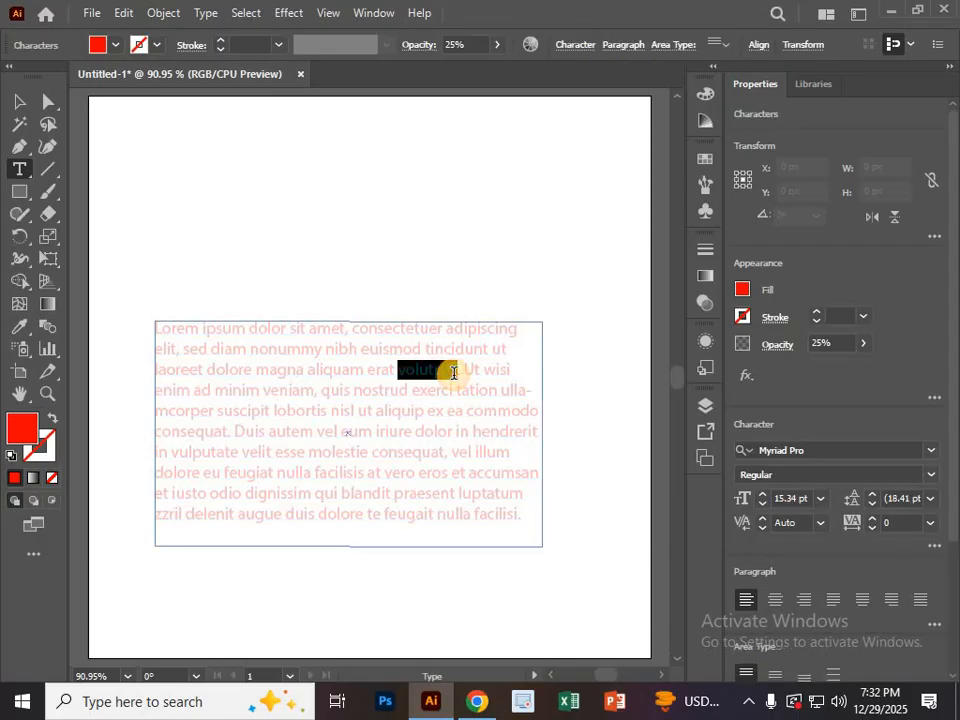
{"action": "key", "text": "ctrl+a"}
{"action": "left_click_drag", "start_coordinate": [808, 366], "coordinate": [860, 365]}
{"action": "left_click", "coordinate": [540, 365]}
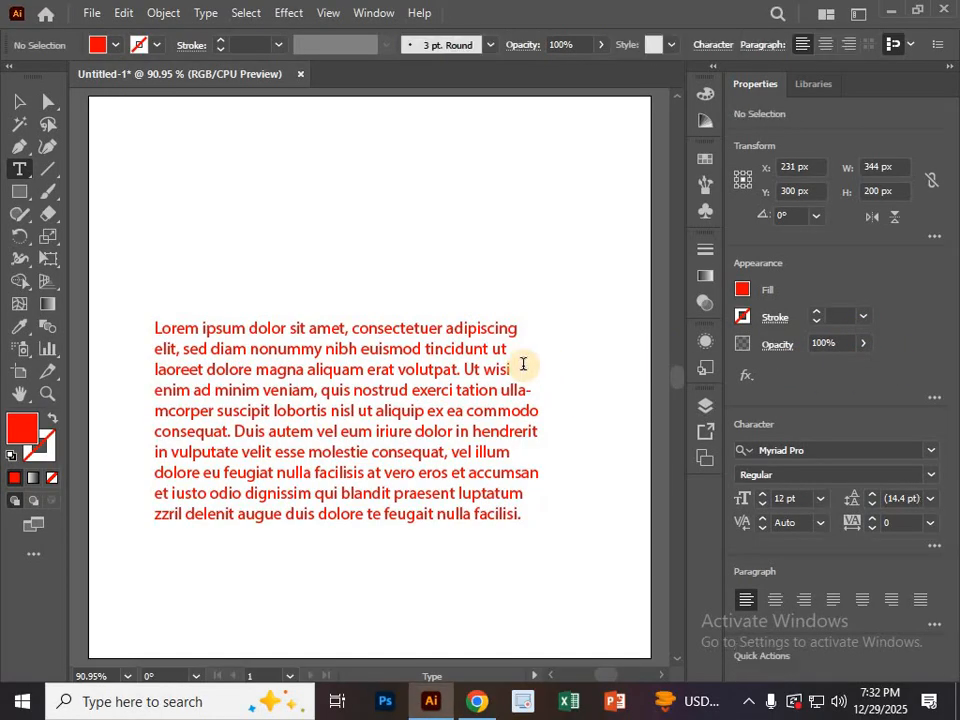
Step: Select all of the paragraph's text and view the additional character options
{"action": "triple_click", "coordinate": [487, 453]}
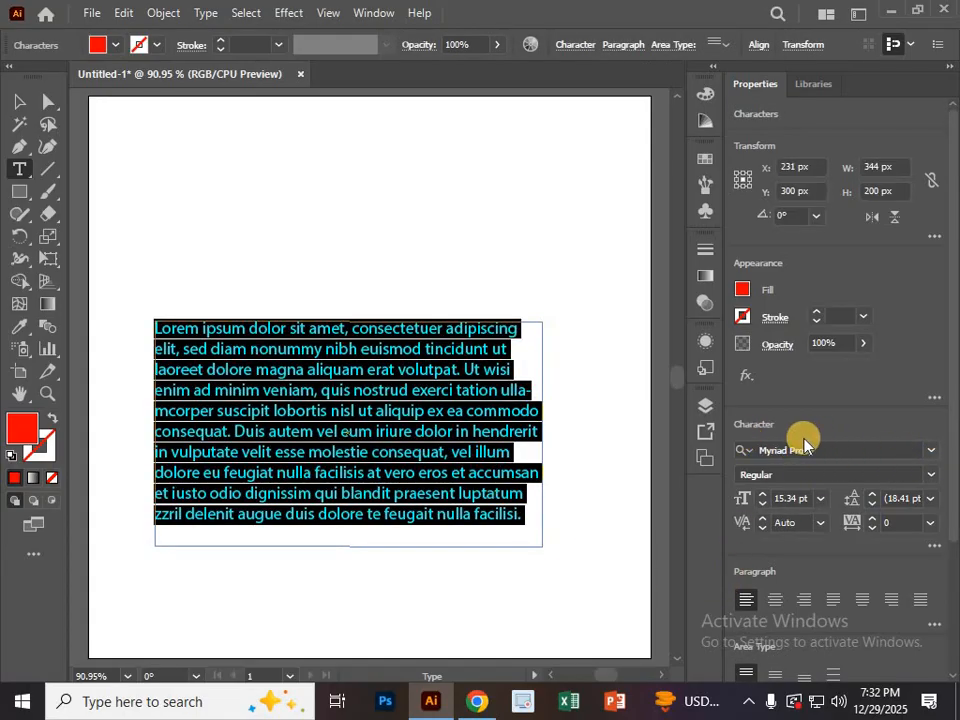
{"action": "left_click", "coordinate": [936, 547]}
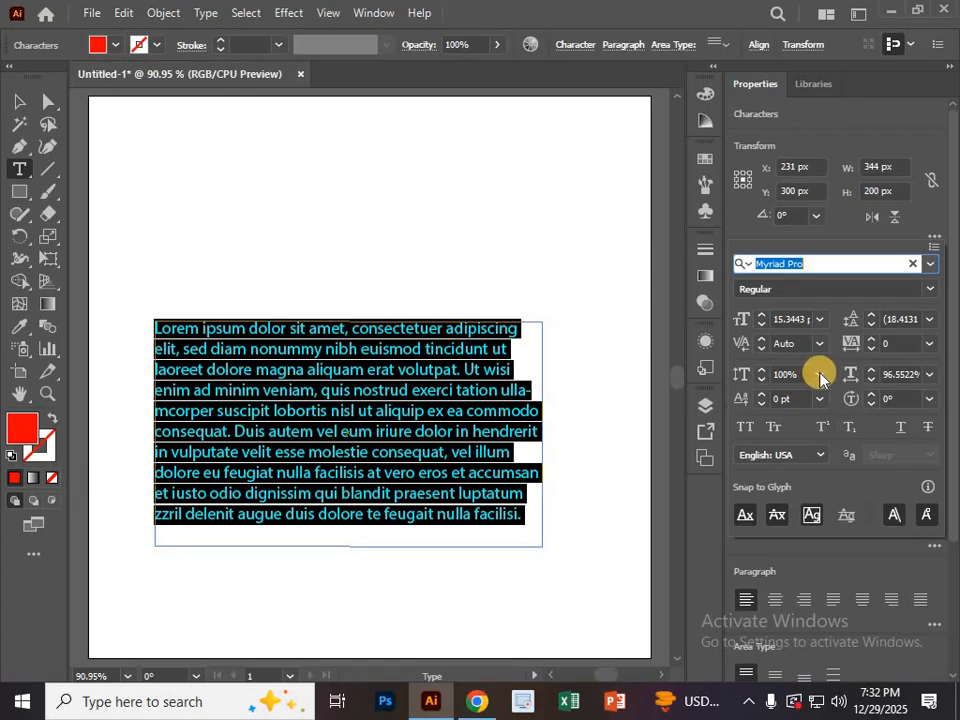
Step: Open the floating Character panel and place it over the upper part of the artboard
{"action": "left_click", "coordinate": [373, 17]}
{"action": "left_click", "coordinate": [373, 17]}
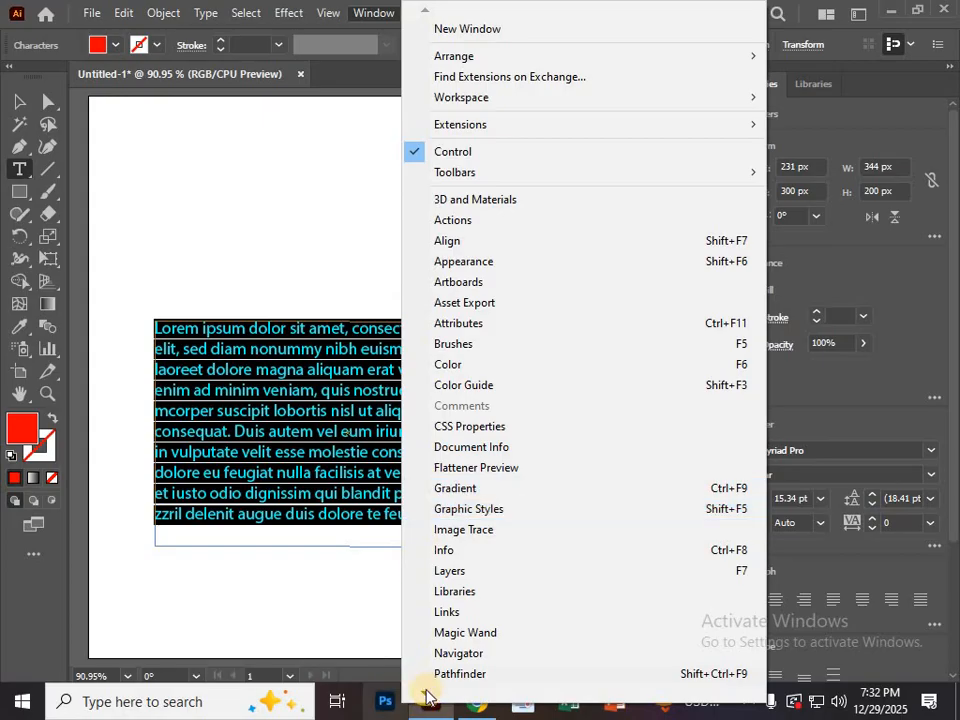
{"action": "mouse_move", "coordinate": [428, 694]}
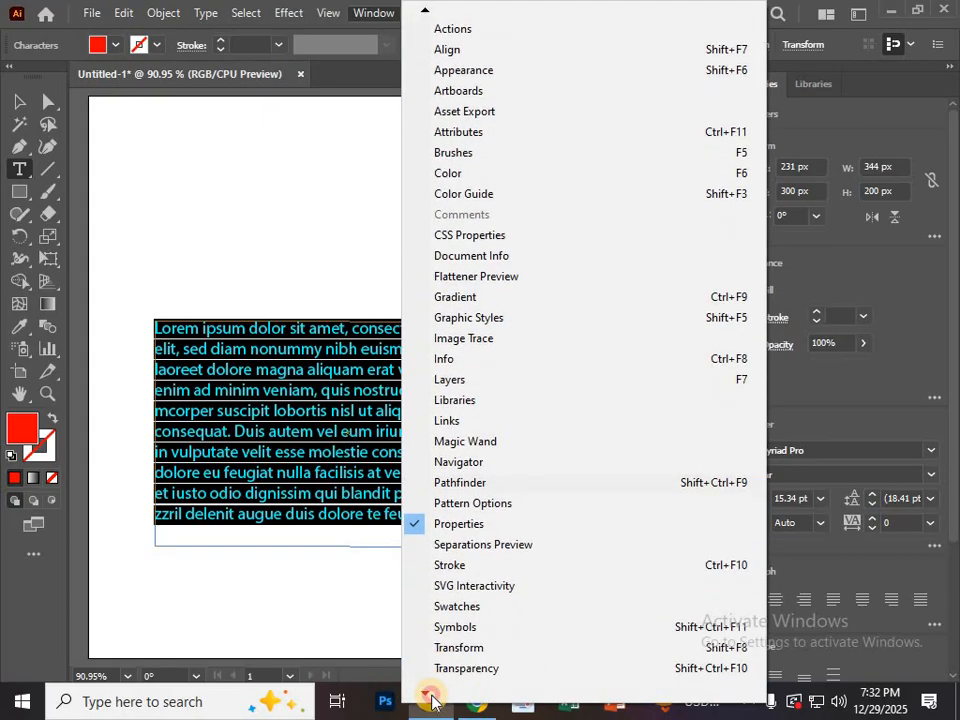
{"action": "mouse_move", "coordinate": [458, 630]}
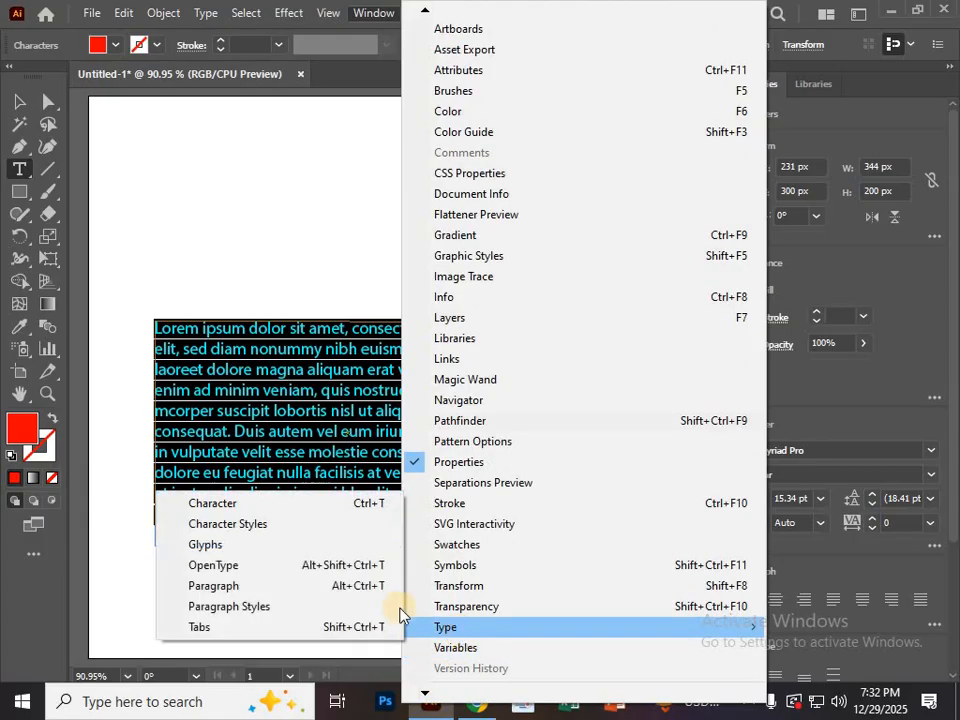
{"action": "left_click", "coordinate": [238, 508]}
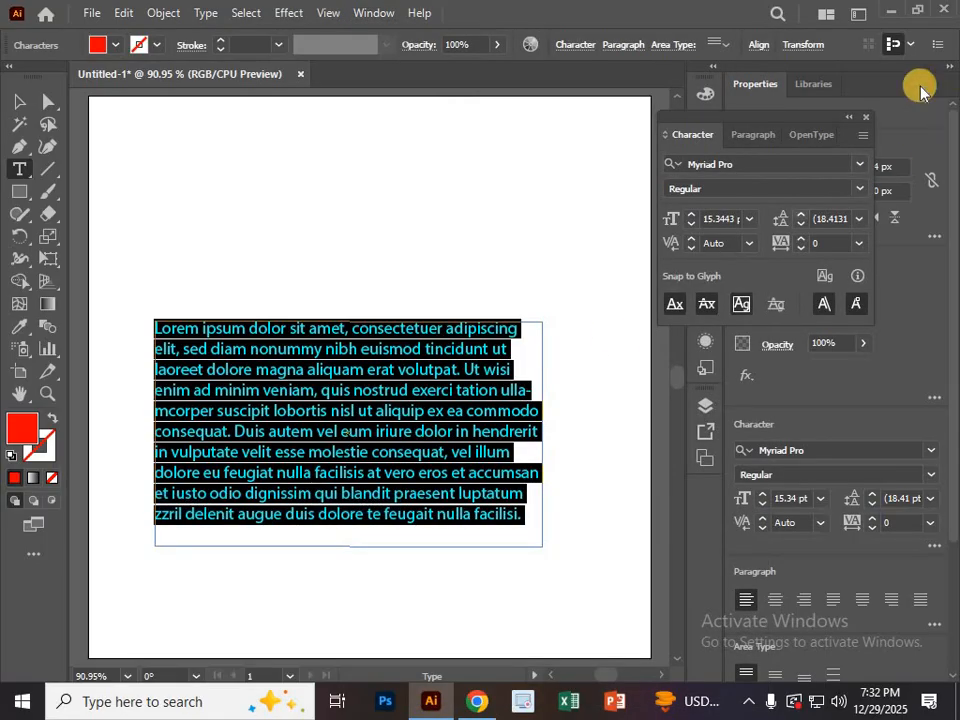
{"action": "left_click_drag", "start_coordinate": [776, 113], "coordinate": [526, 102]}
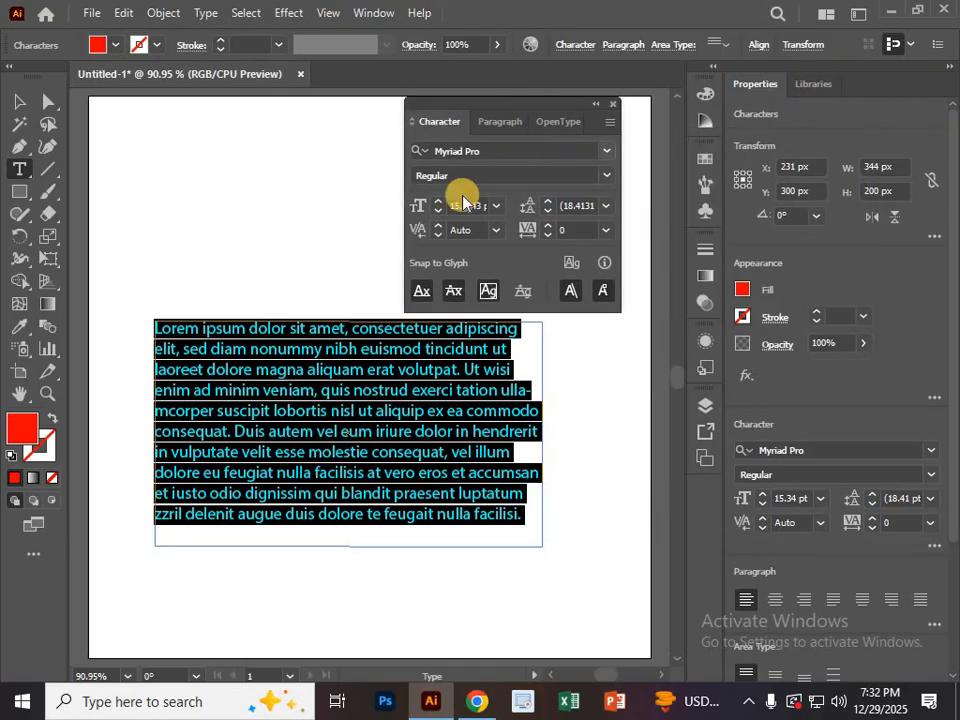
Step: Expand the Character panel to its full options, move it clear of the text and compare it with the additional character properties
{"action": "left_click", "coordinate": [610, 124]}
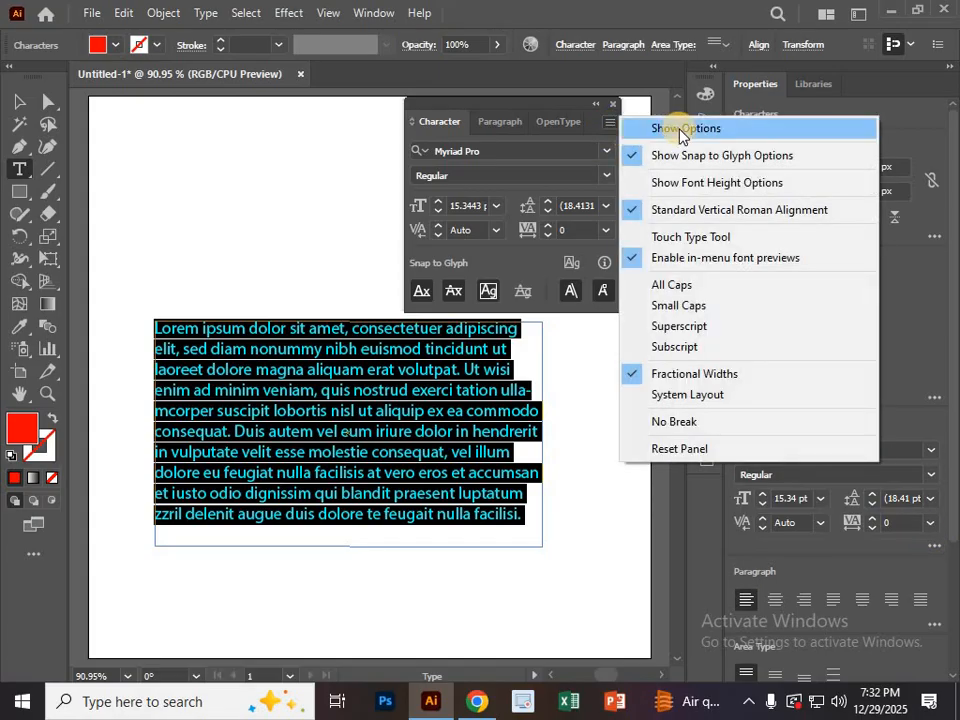
{"action": "left_click", "coordinate": [679, 130]}
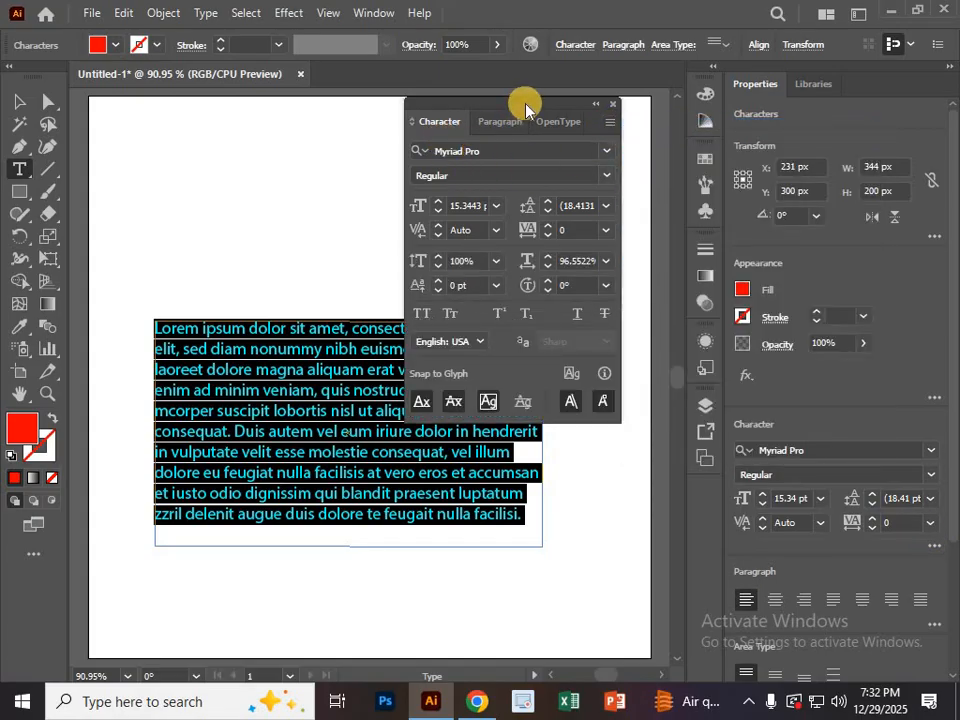
{"action": "left_click_drag", "start_coordinate": [525, 103], "coordinate": [612, 97]}
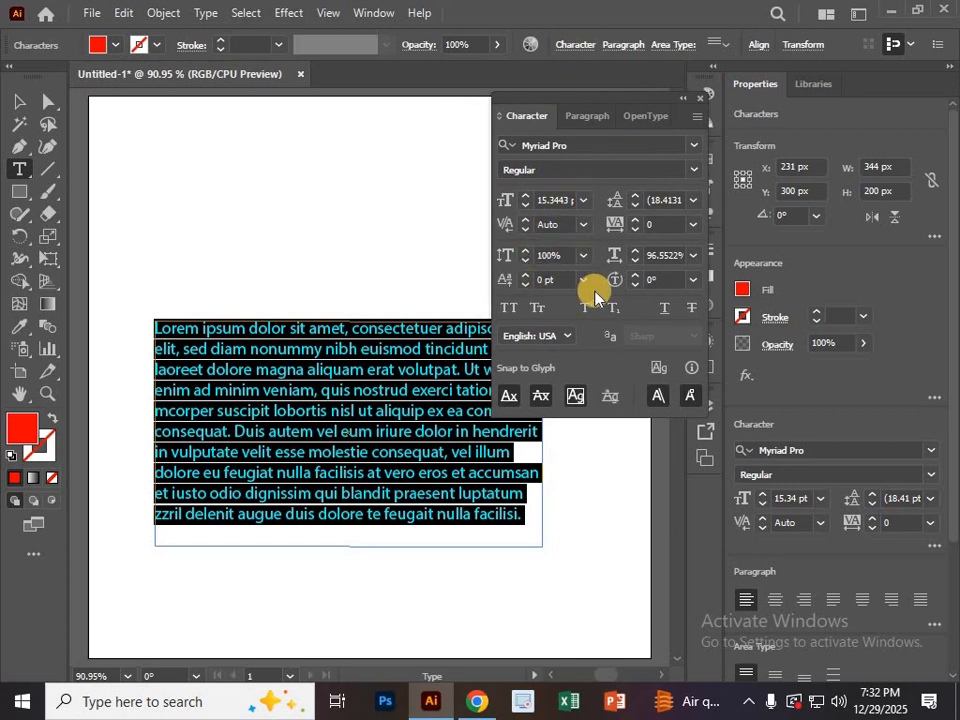
{"action": "left_click", "coordinate": [931, 548]}
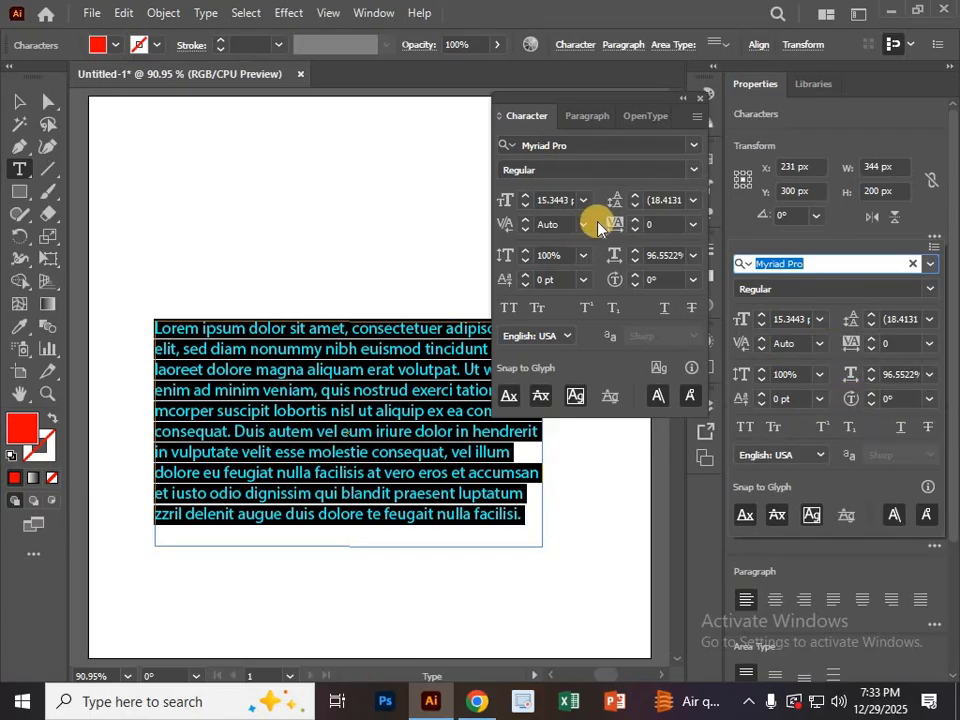
Step: Move the paragraph text object up and to the left, to about X 191 px and Y 269 px
{"action": "left_click", "coordinate": [15, 101]}
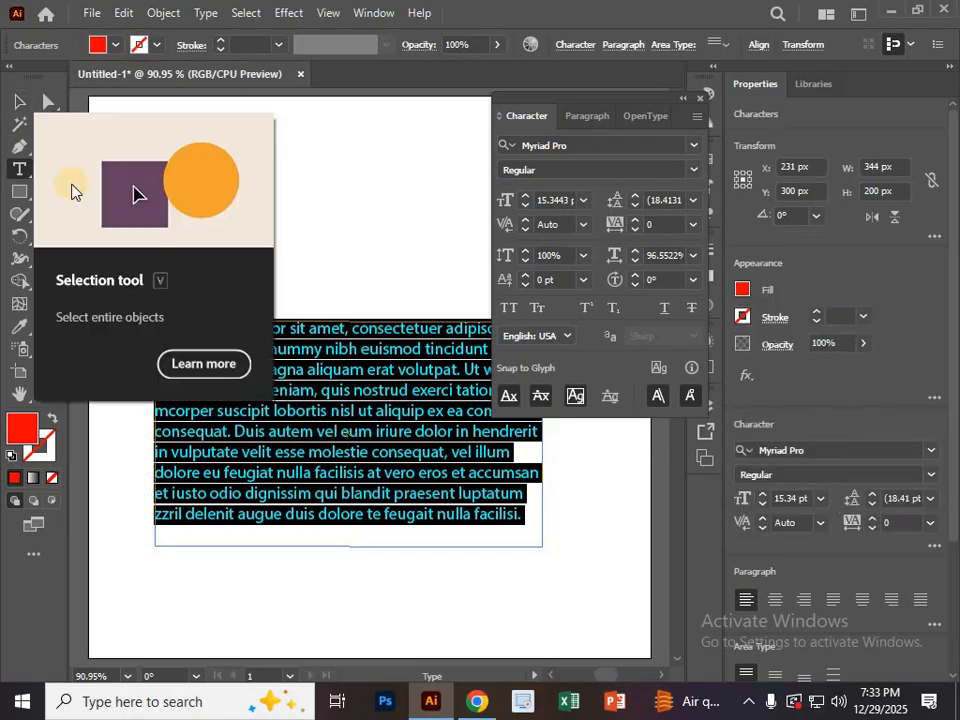
{"action": "left_click", "coordinate": [12, 100]}
{"action": "left_click_drag", "start_coordinate": [375, 446], "coordinate": [330, 411]}
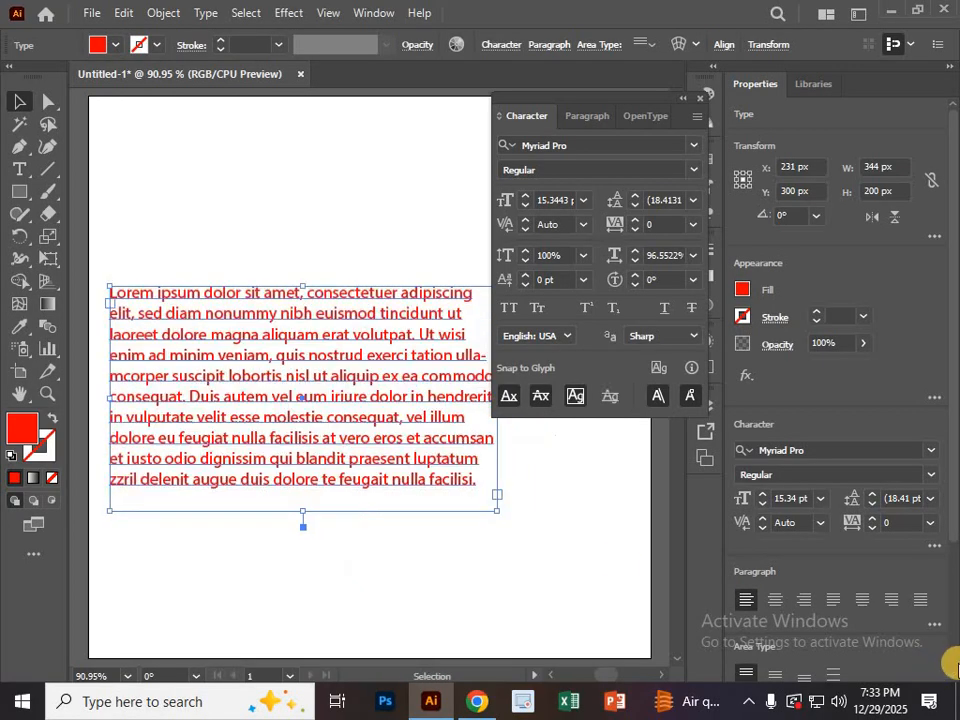
{"action": "double_click", "coordinate": [456, 482]}
{"action": "key", "text": "ctrl+a"}
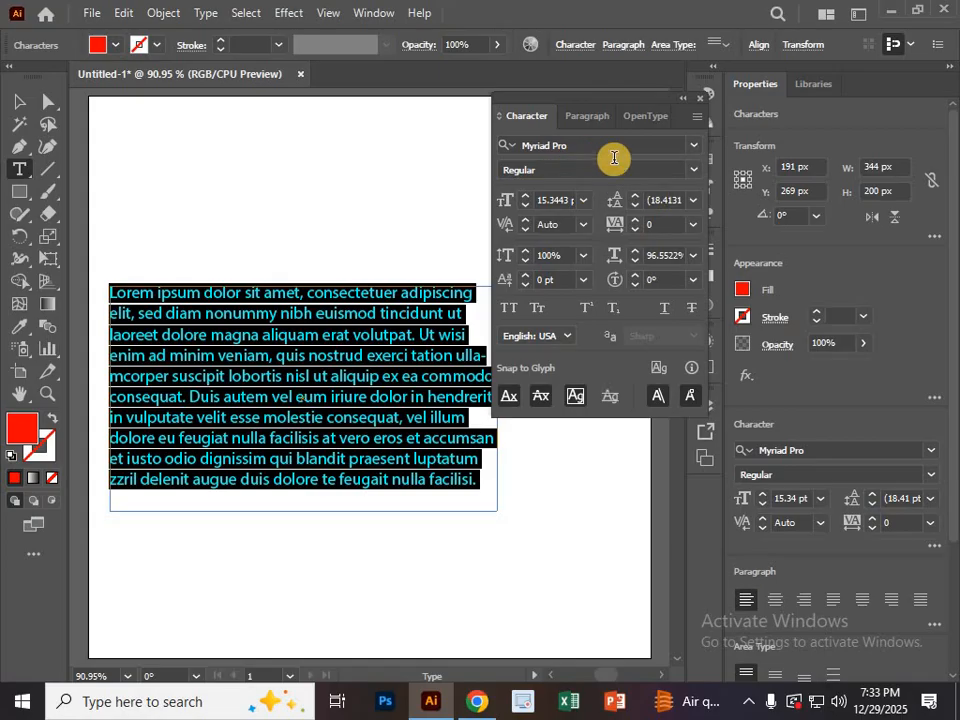
{"action": "left_click", "coordinate": [695, 147]}
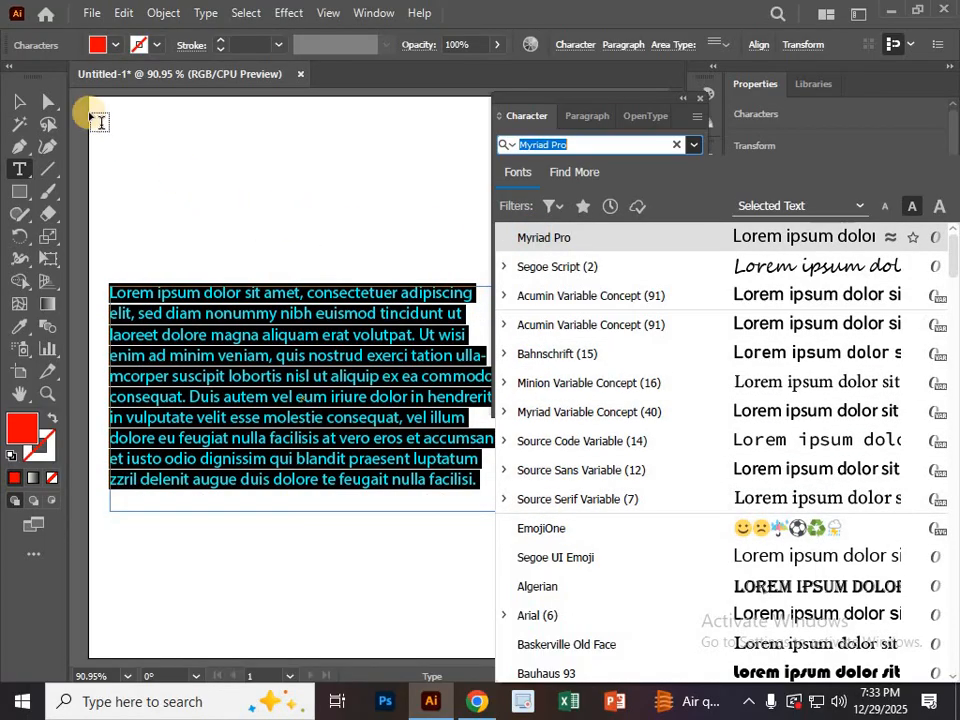
{"action": "left_click", "coordinate": [19, 101]}
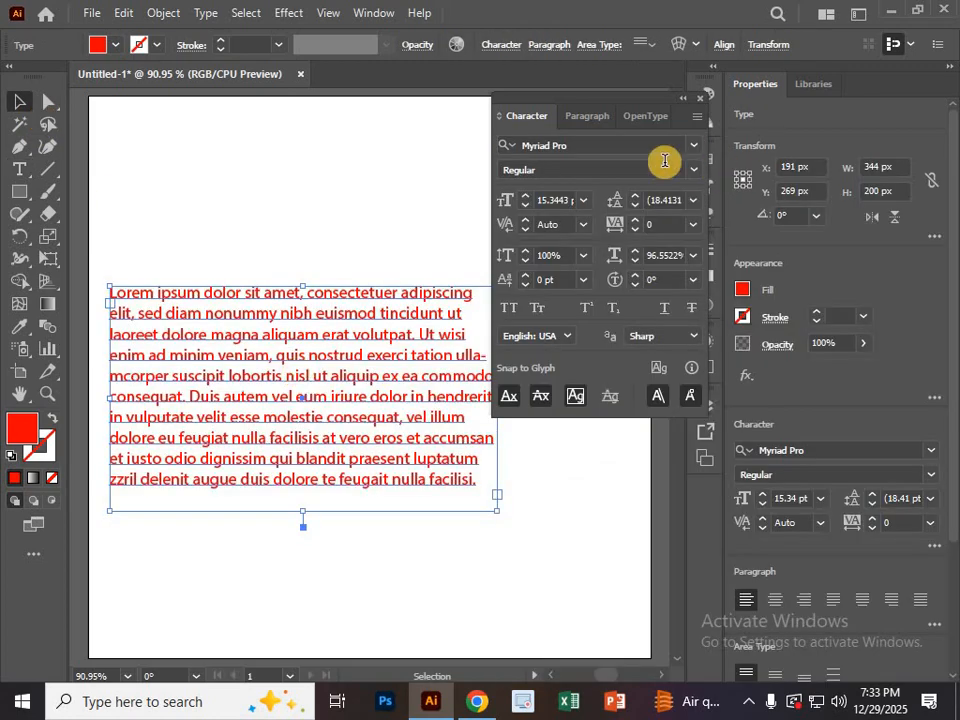
Step: Preview the Segoe Script and Acumin Variable Concept fonts on the paragraph, and apply Source Code Variable
{"action": "left_click", "coordinate": [693, 145]}
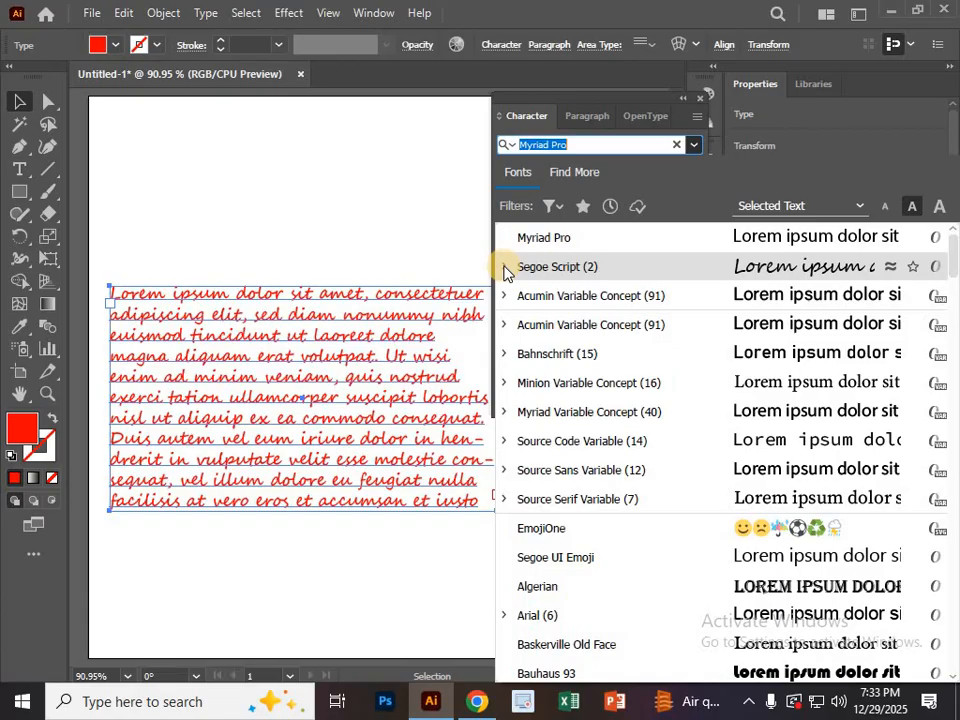
{"action": "left_click", "coordinate": [505, 268]}
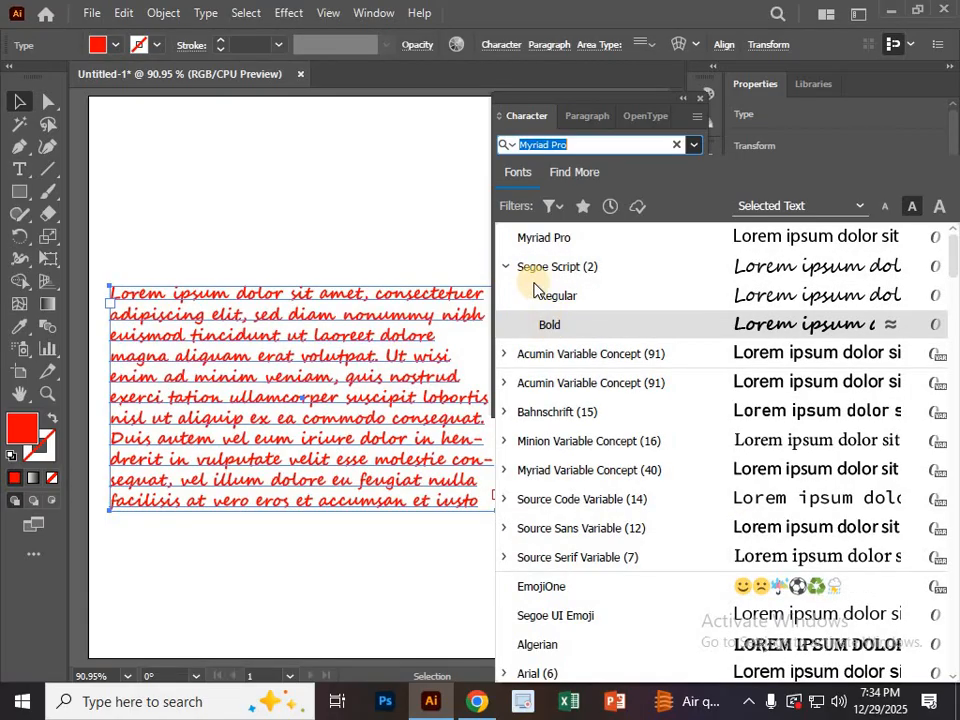
{"action": "left_click", "coordinate": [503, 268]}
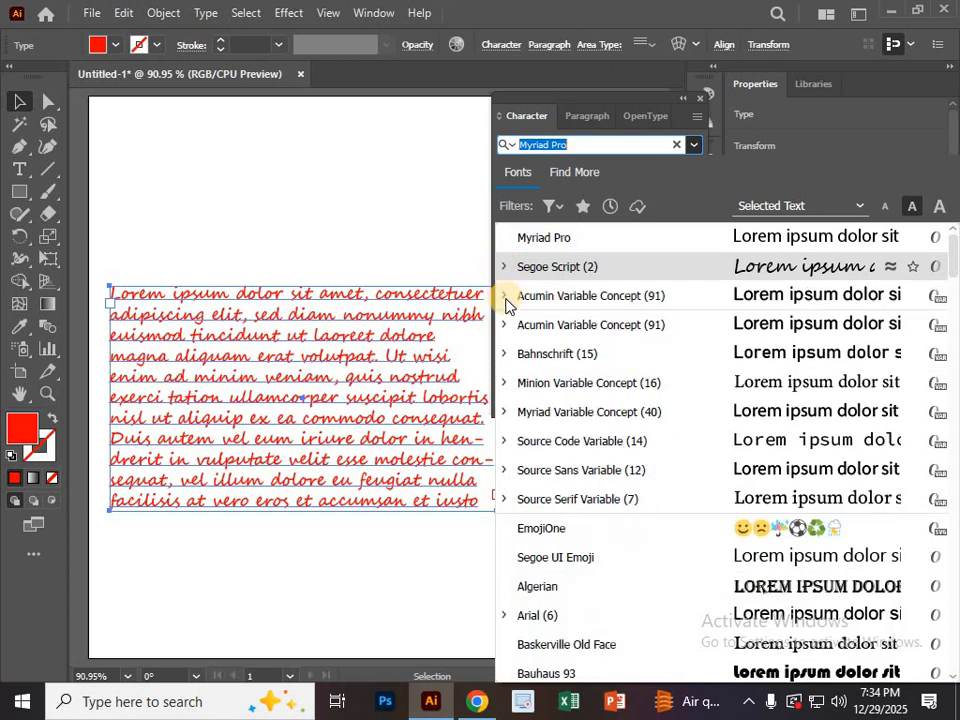
{"action": "left_click", "coordinate": [505, 296]}
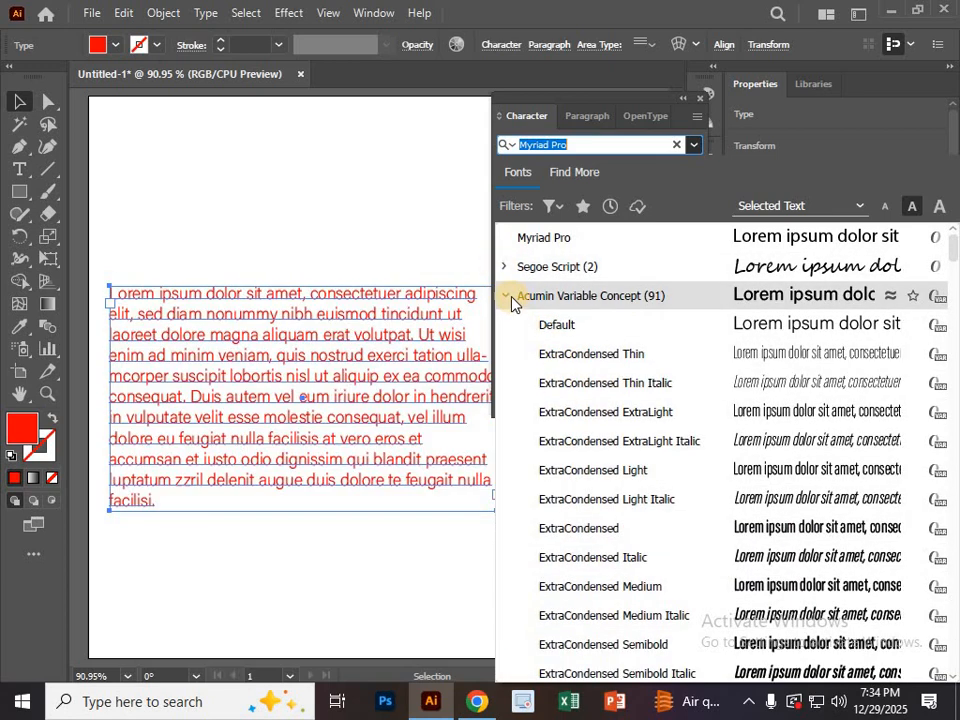
{"action": "left_click", "coordinate": [507, 298]}
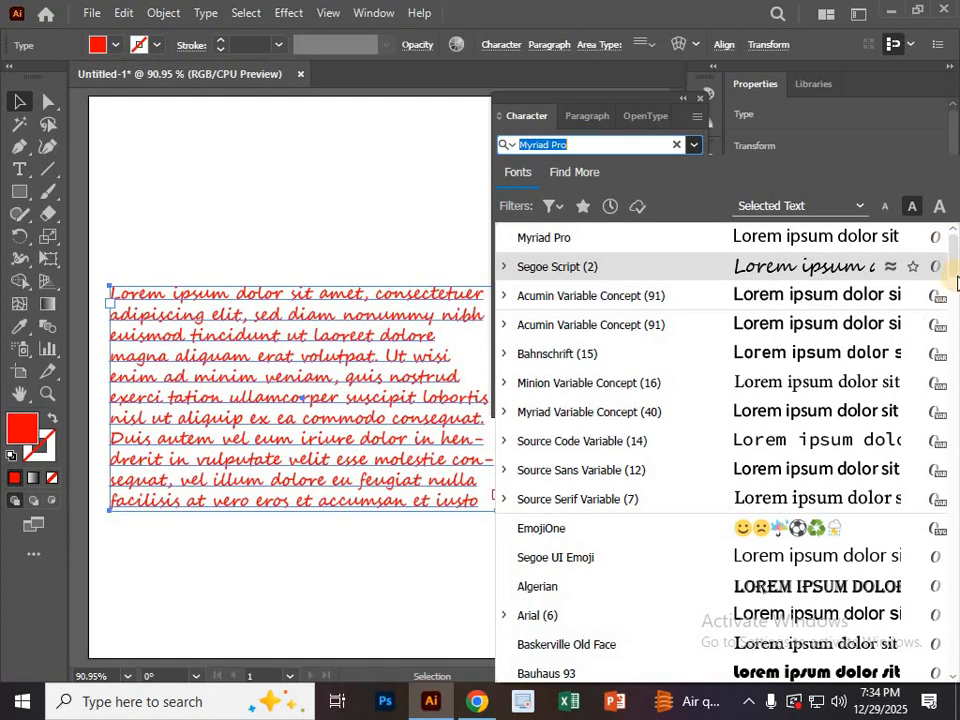
{"action": "scroll", "coordinate": [955, 298], "scroll_direction": "down", "scroll_amount": 9}
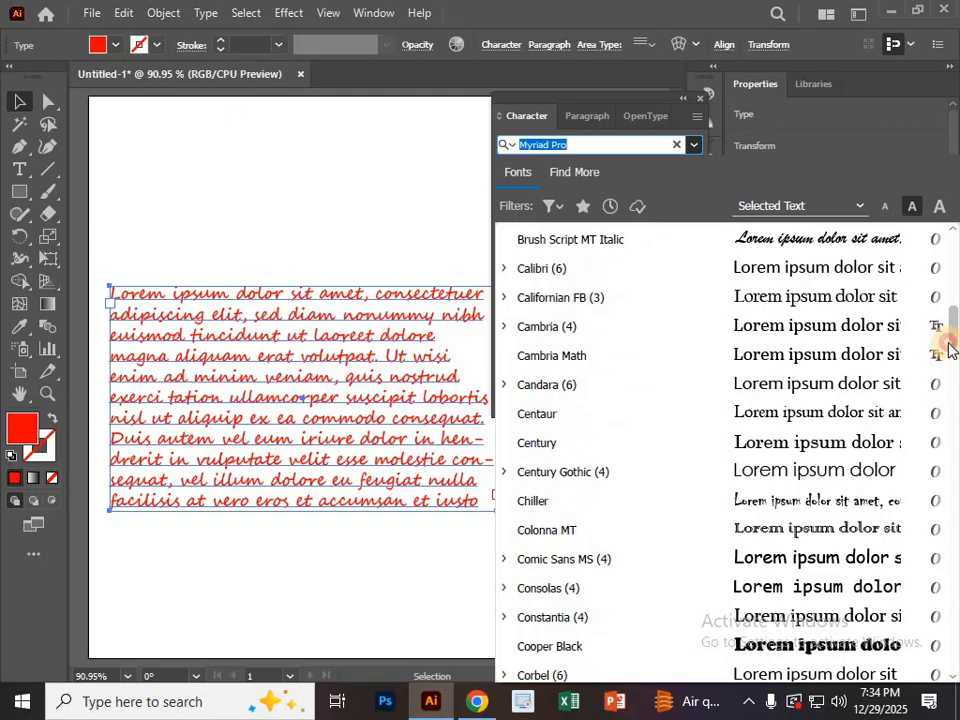
{"action": "left_click_drag", "start_coordinate": [948, 343], "coordinate": [944, 283]}
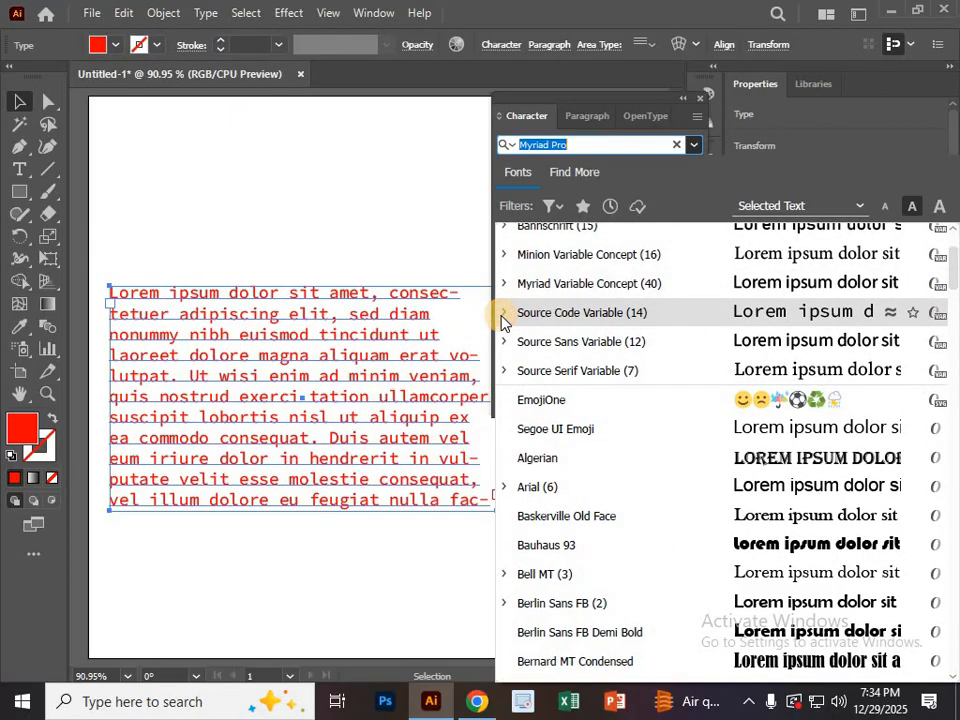
{"action": "left_click", "coordinate": [503, 318]}
{"action": "left_click", "coordinate": [501, 313]}
{"action": "left_click", "coordinate": [544, 313]}
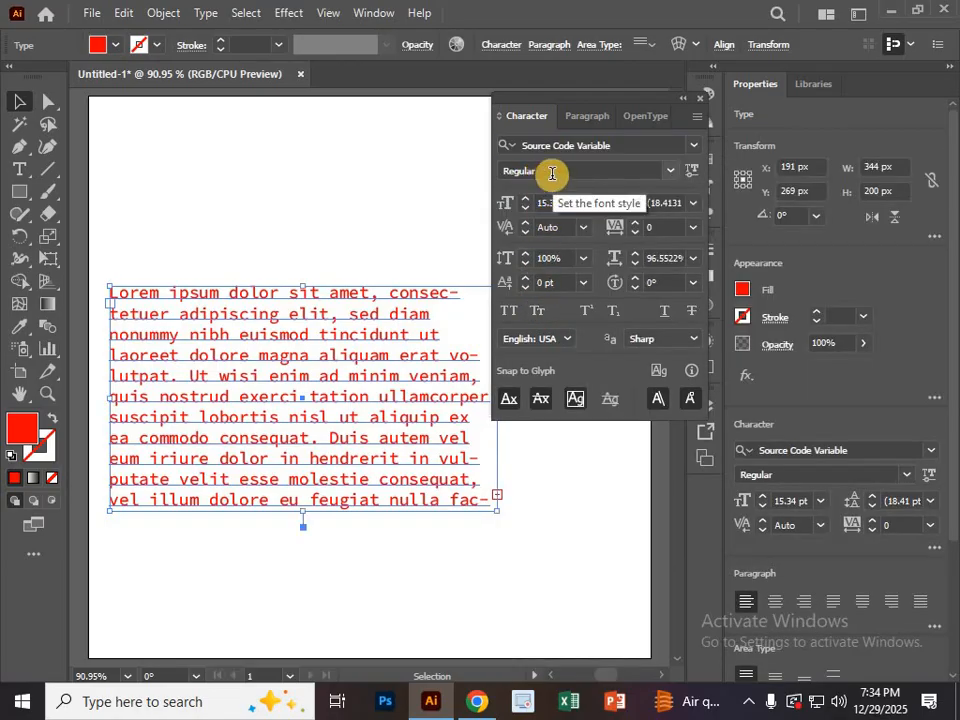
Step: Preview the available font styles on the paragraph, and set its font family to Myriad Pro
{"action": "left_click", "coordinate": [669, 171]}
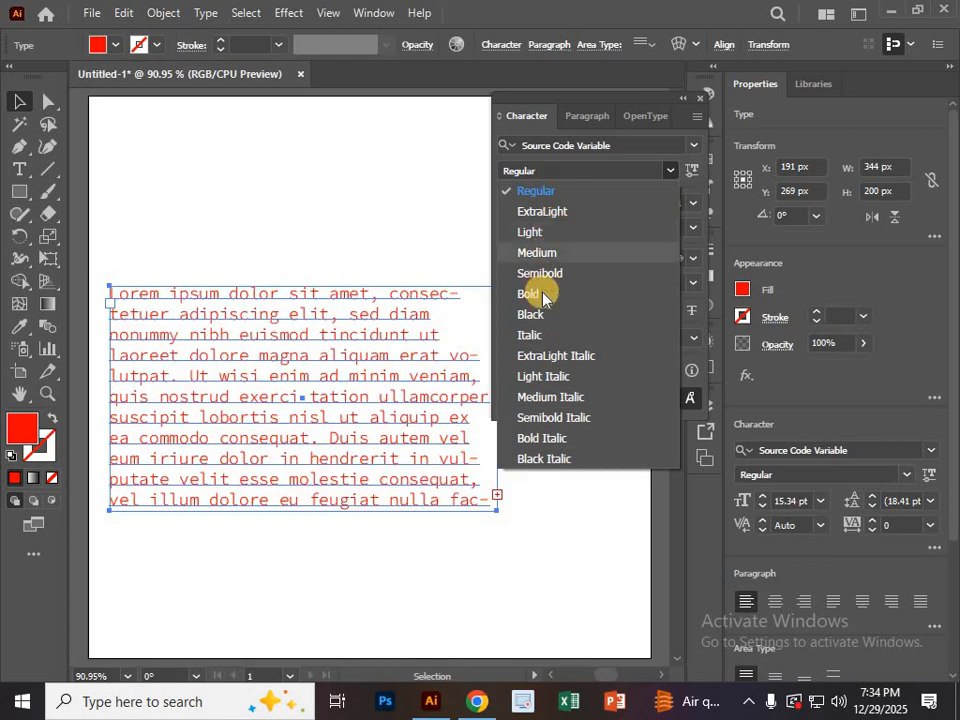
{"action": "left_click", "coordinate": [692, 146]}
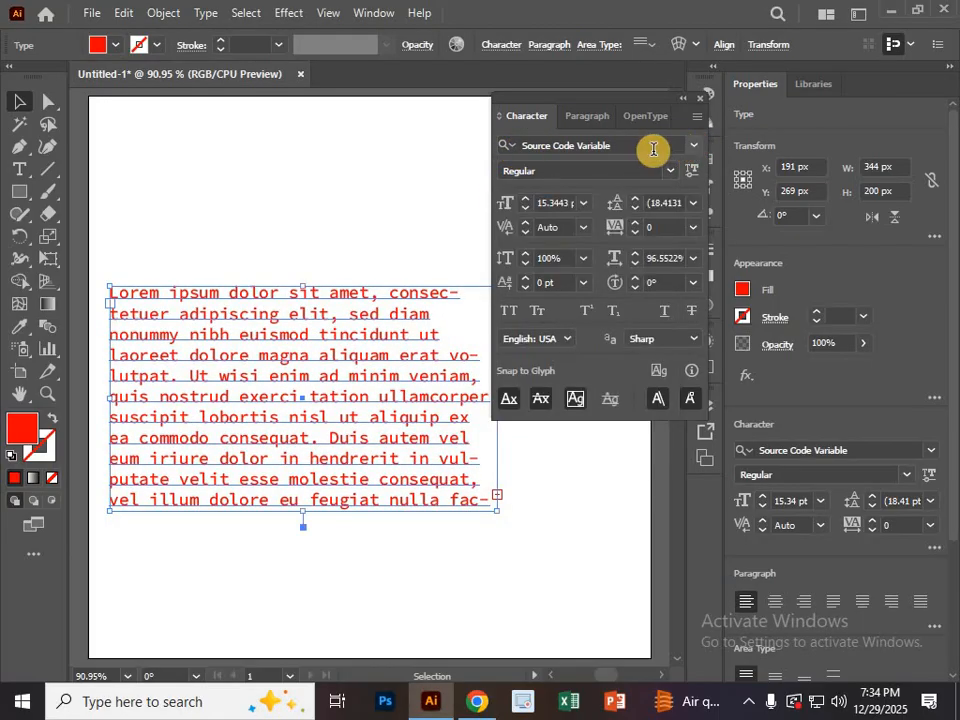
{"action": "left_click", "coordinate": [703, 147]}
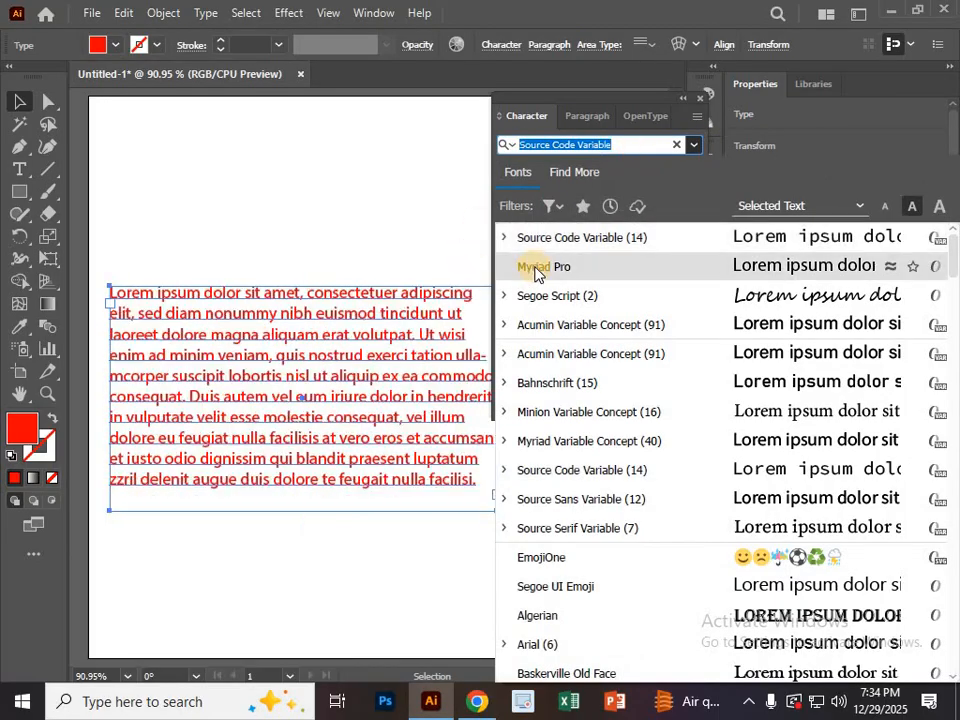
{"action": "left_click", "coordinate": [535, 267]}
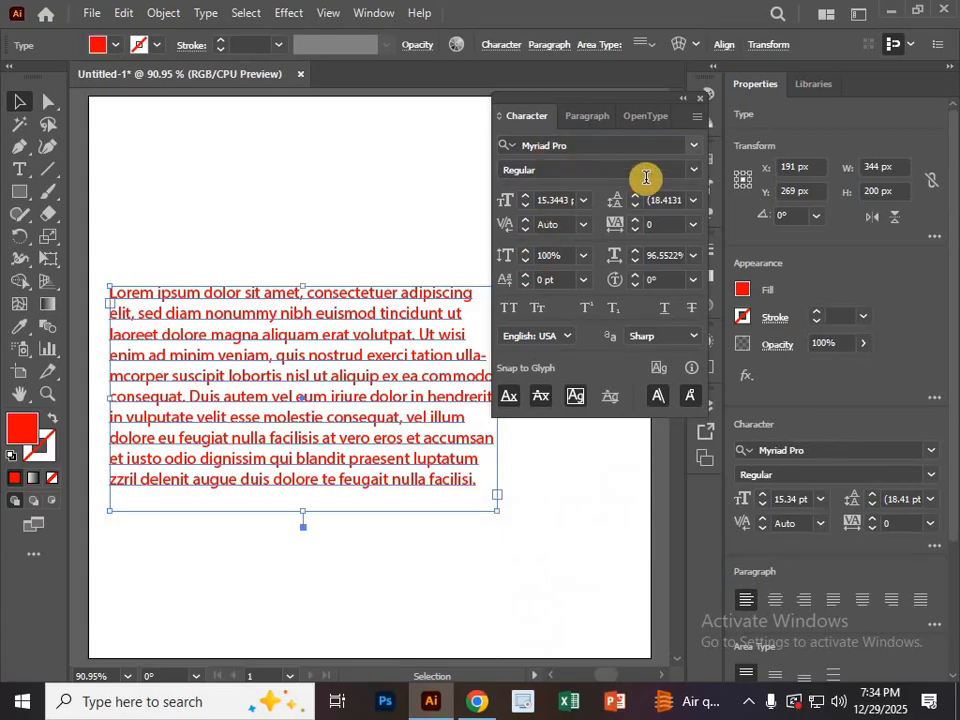
Step: Check which font styles Myriad Pro offers and keep Regular, with the paragraph deselected
{"action": "left_click", "coordinate": [576, 182]}
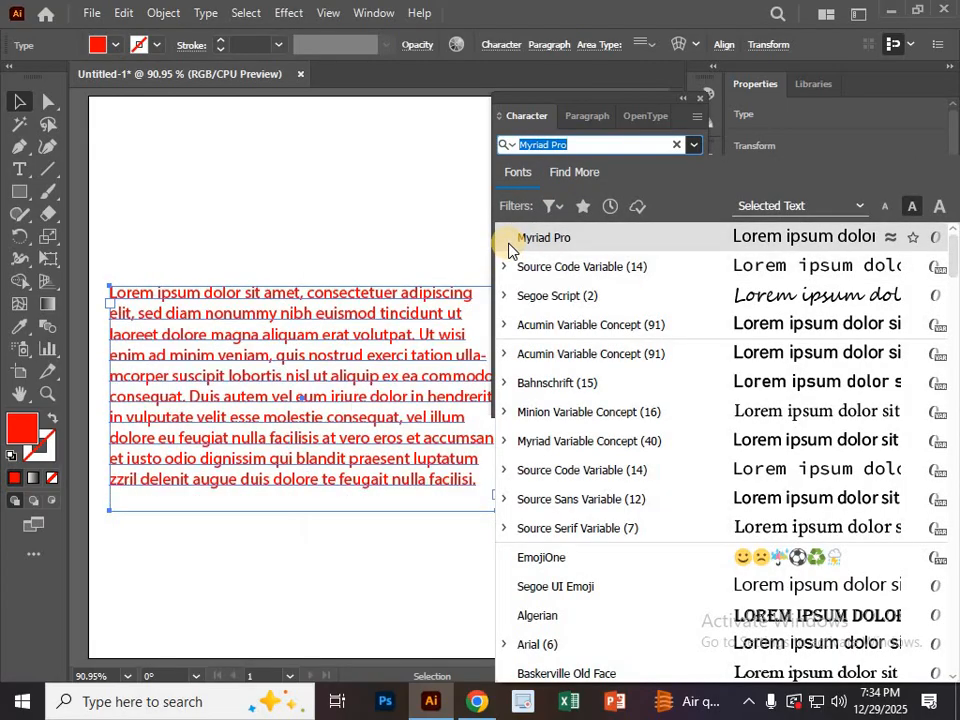
{"action": "left_click", "coordinate": [466, 180]}
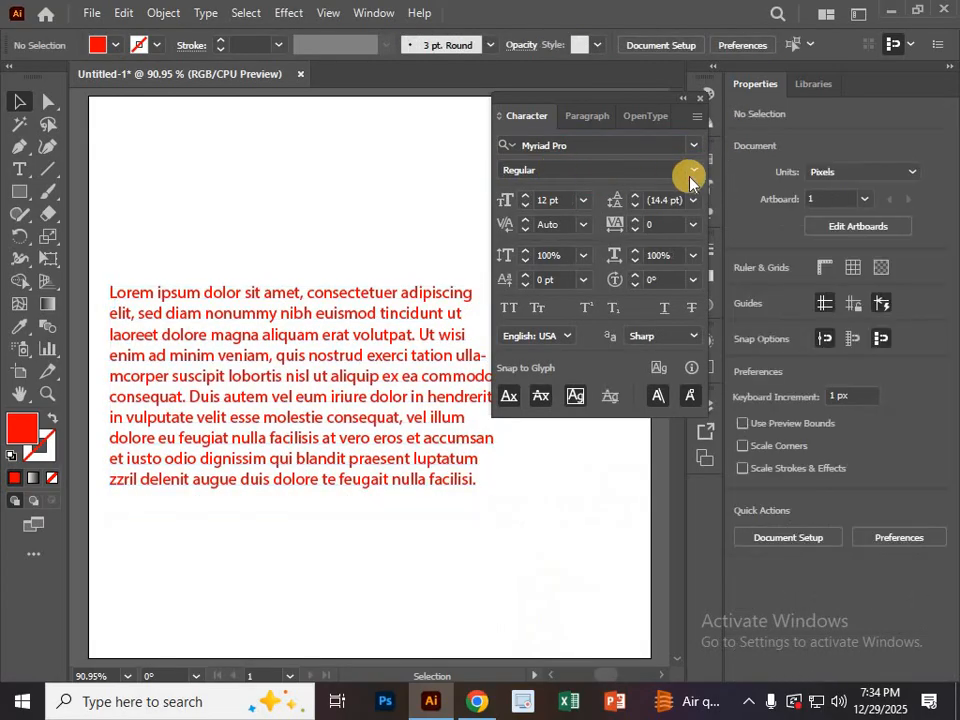
{"action": "left_click", "coordinate": [669, 174]}
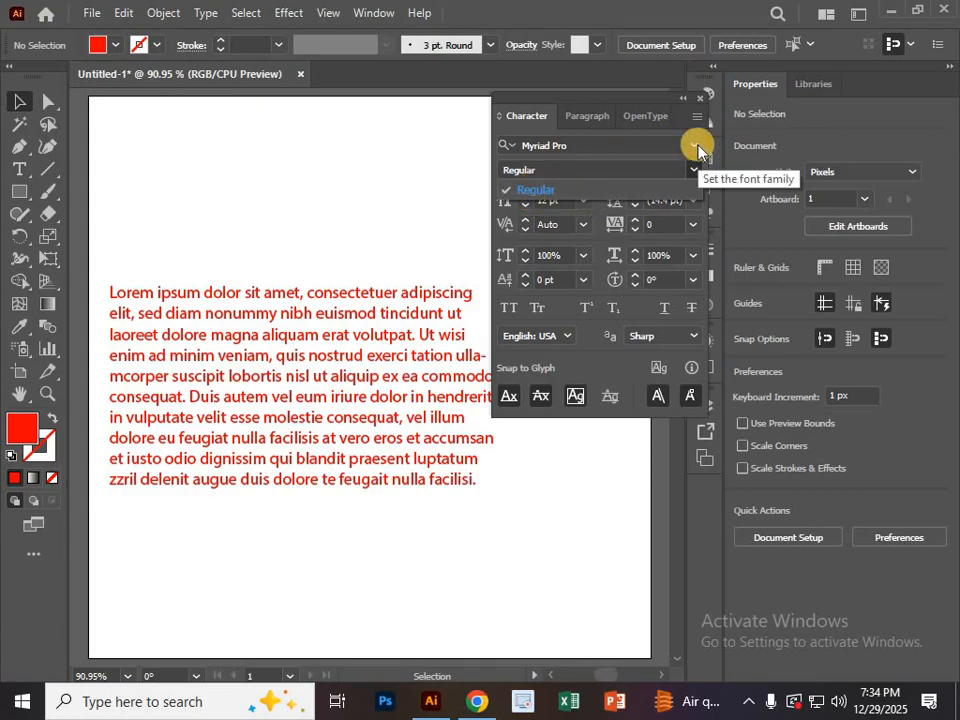
{"action": "left_click", "coordinate": [562, 189]}
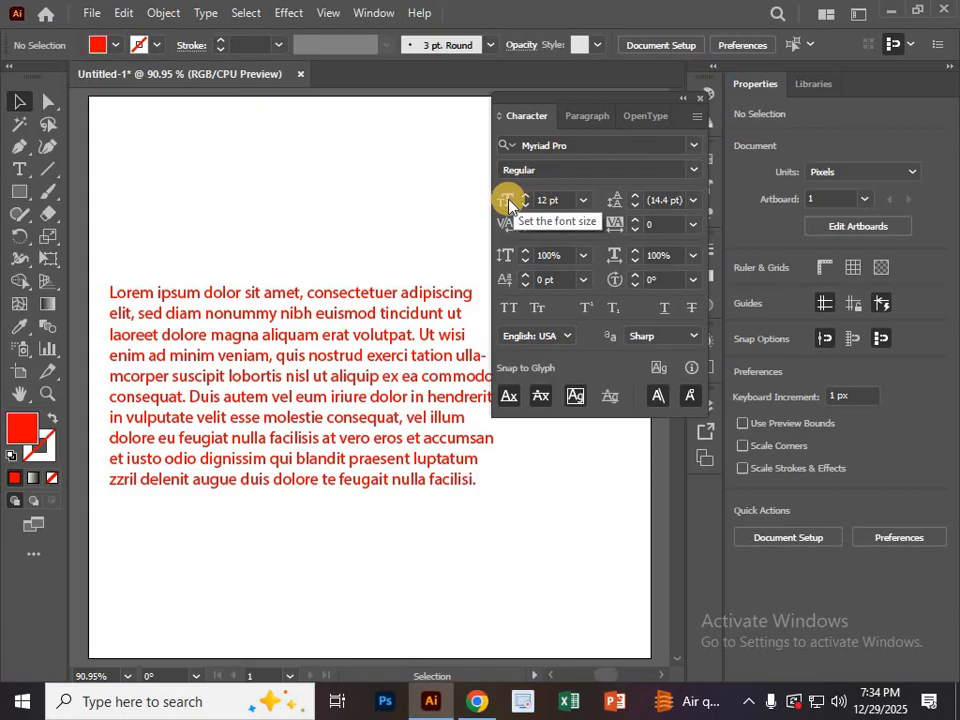
Step: Select the paragraph text object and increase its font size to 19 pt
{"action": "left_click", "coordinate": [524, 195]}
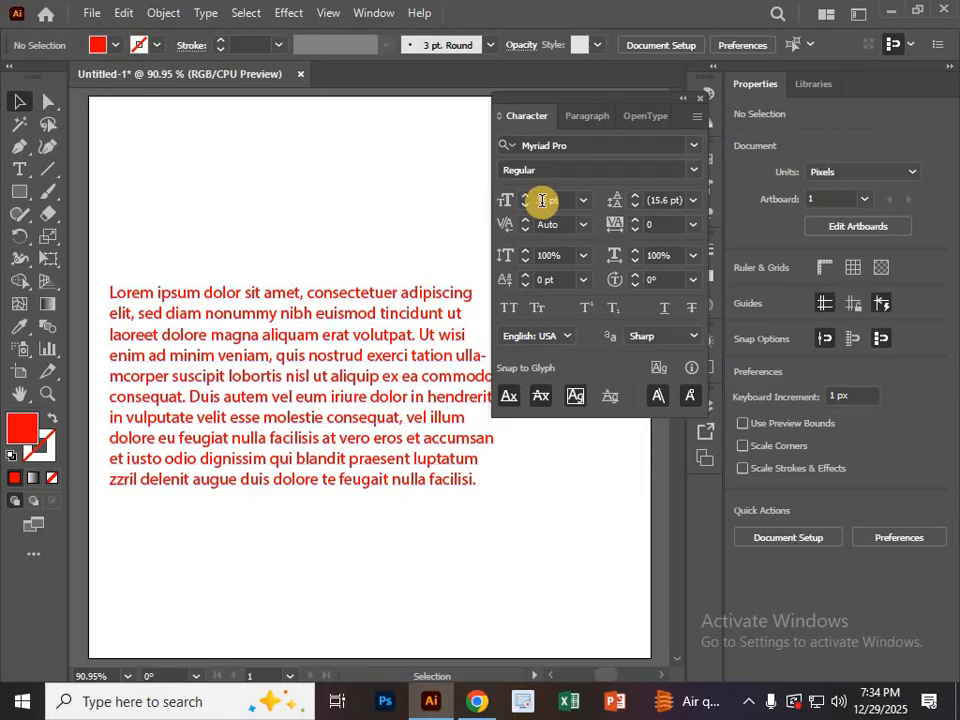
{"action": "left_click", "coordinate": [321, 360]}
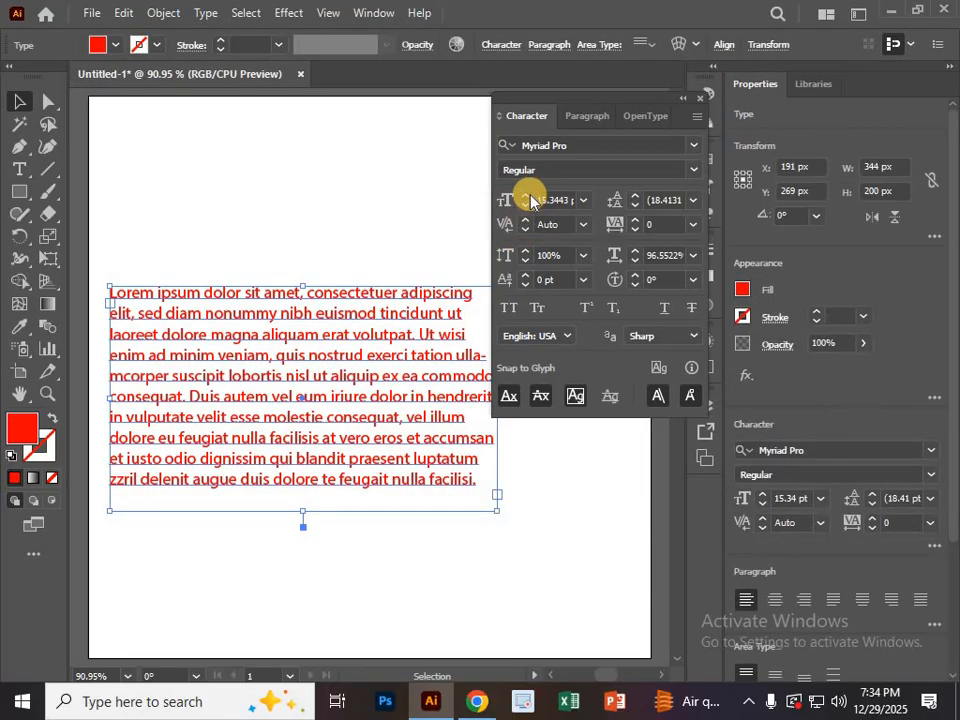
{"action": "left_click", "coordinate": [526, 197]}
{"action": "left_click", "coordinate": [526, 197]}
{"action": "left_click", "coordinate": [526, 197]}
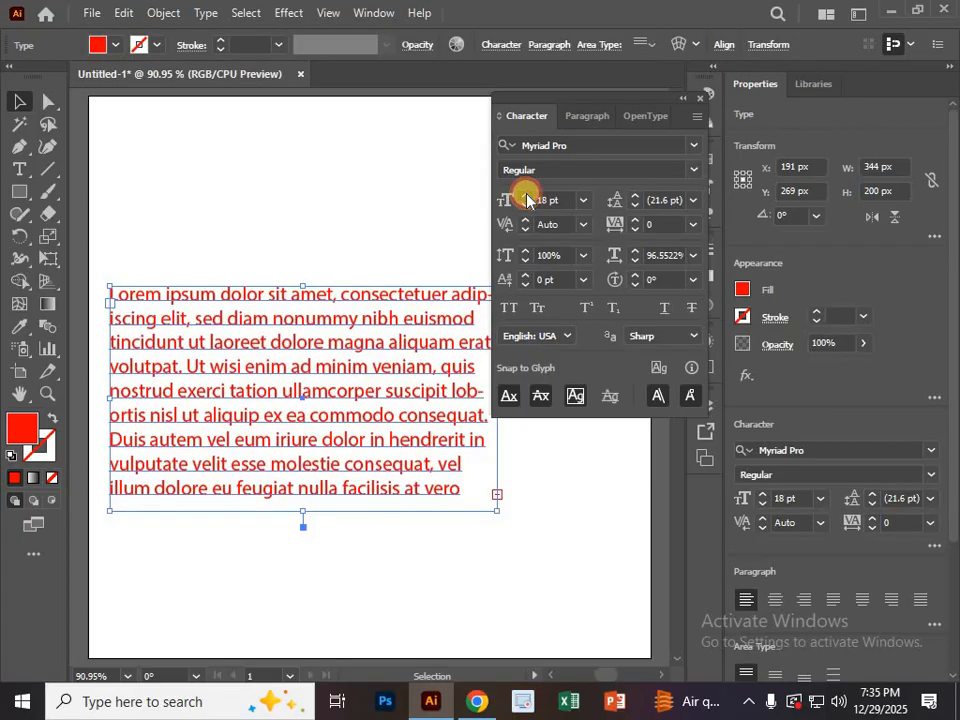
{"action": "left_click", "coordinate": [526, 197]}
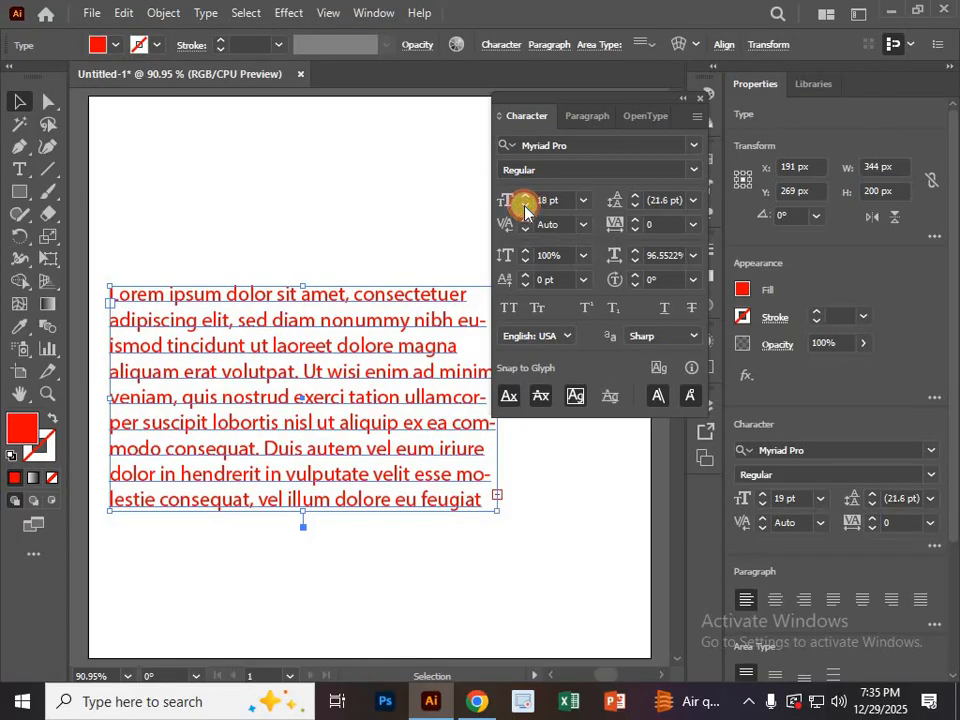
Step: Reduce the paragraph's font size to 13 pt
{"action": "left_click", "coordinate": [525, 208]}
{"action": "left_click", "coordinate": [525, 208]}
{"action": "left_click", "coordinate": [525, 208]}
{"action": "left_click", "coordinate": [525, 208]}
{"action": "left_click", "coordinate": [525, 208]}
{"action": "left_click", "coordinate": [525, 208]}
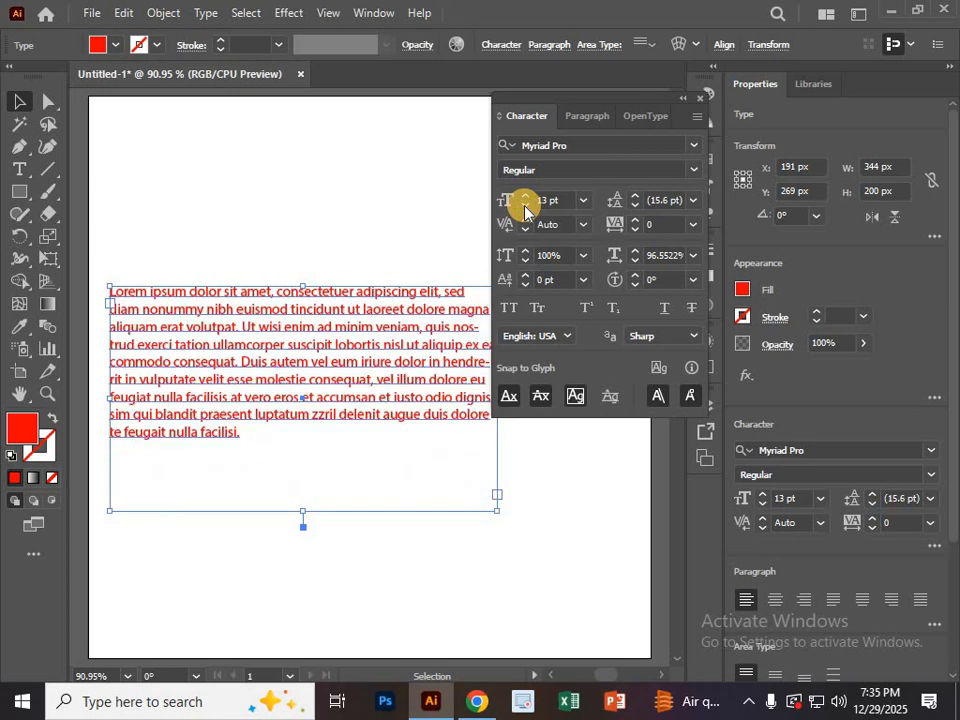
Step: Try a preset font size of 21 pt on the paragraph and restore it to 13 pt
{"action": "left_click", "coordinate": [583, 200]}
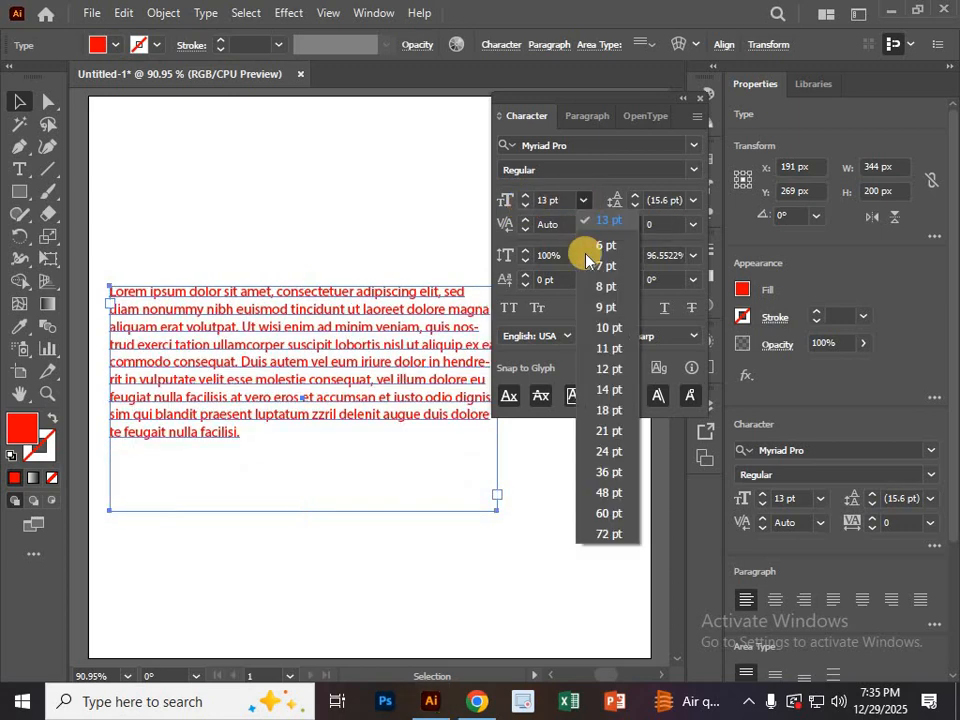
{"action": "left_click", "coordinate": [600, 430]}
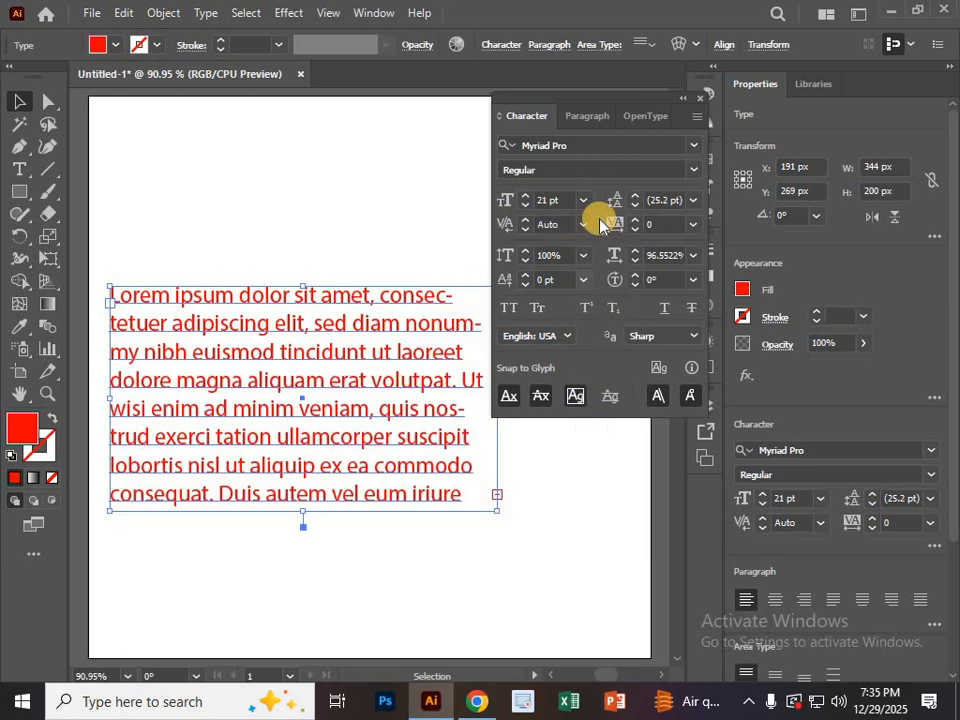
{"action": "left_click", "coordinate": [584, 203]}
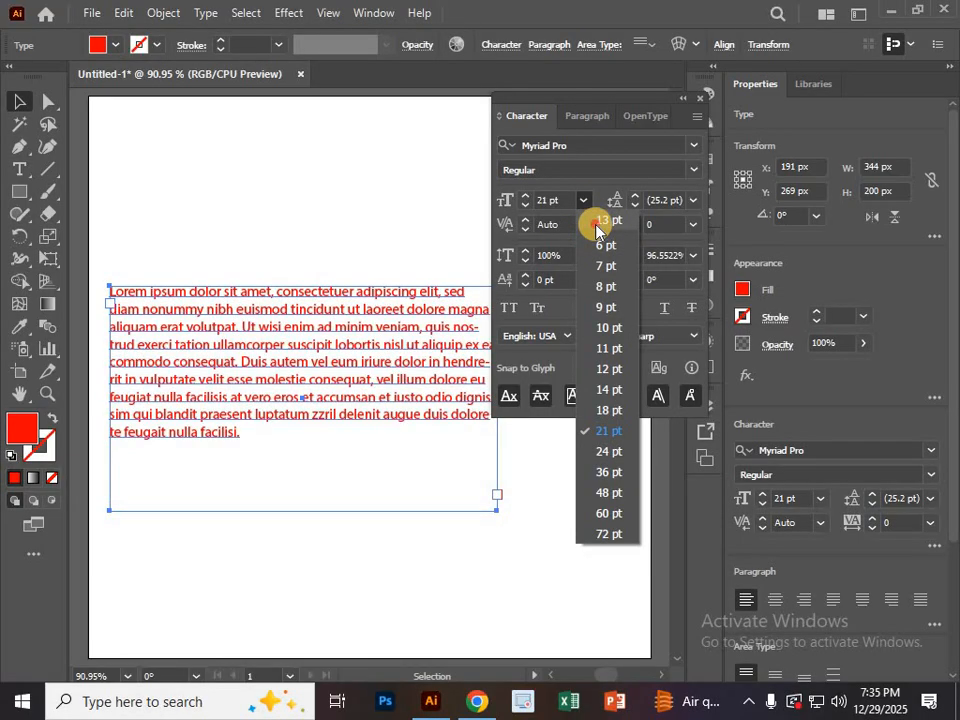
{"action": "left_click", "coordinate": [599, 221]}
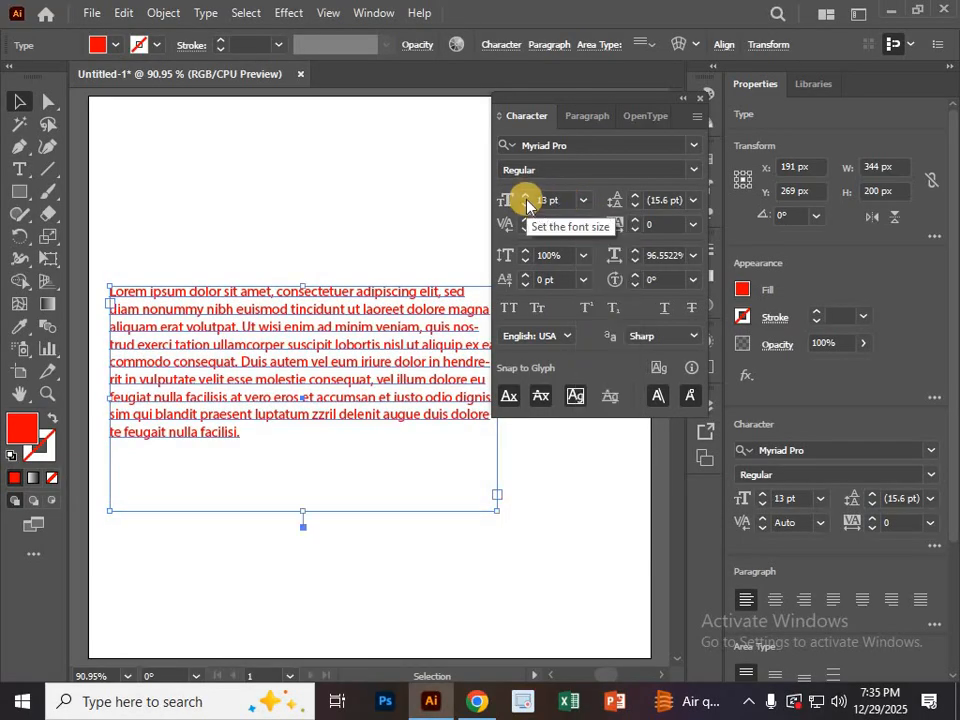
Step: Increase the paragraph's leading to 24 pt
{"action": "left_click", "coordinate": [633, 197]}
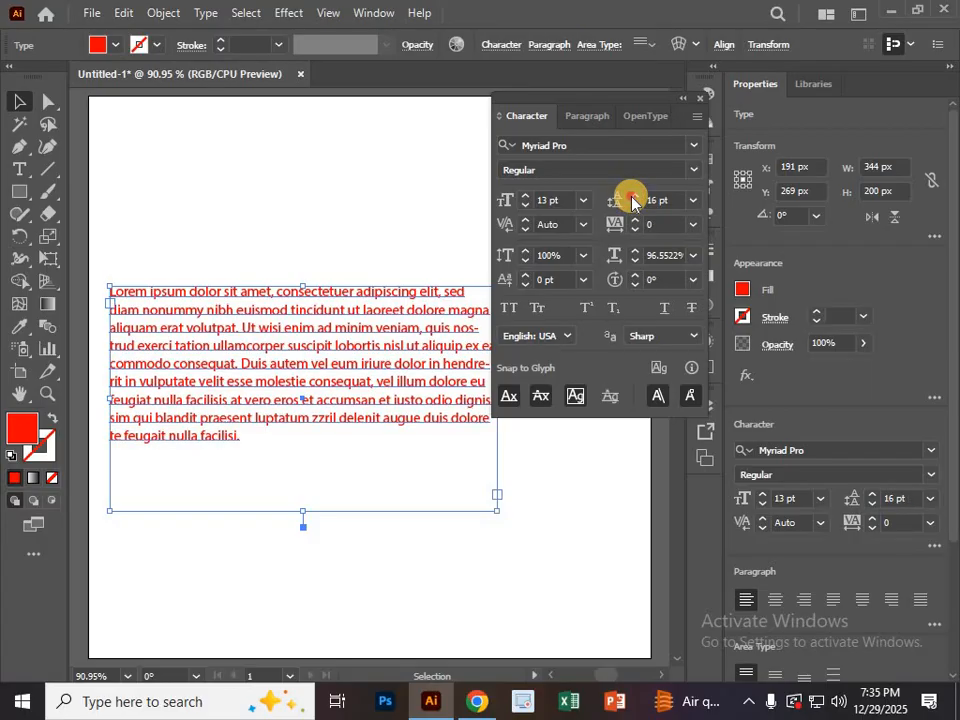
{"action": "left_click", "coordinate": [633, 197]}
{"action": "left_click", "coordinate": [633, 197]}
{"action": "left_click", "coordinate": [633, 197]}
{"action": "left_click", "coordinate": [633, 197]}
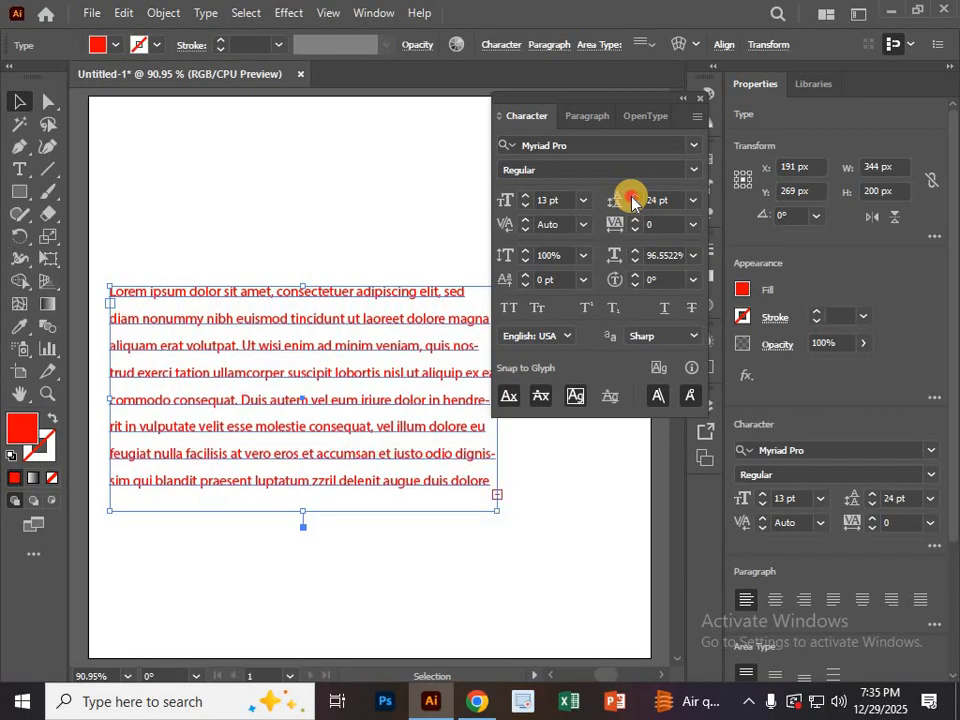
{"action": "left_click", "coordinate": [633, 197]}
Step: Reduce the paragraph's leading to 17 pt and reset it to Auto
{"action": "left_click", "coordinate": [633, 205]}
{"action": "left_click", "coordinate": [633, 205]}
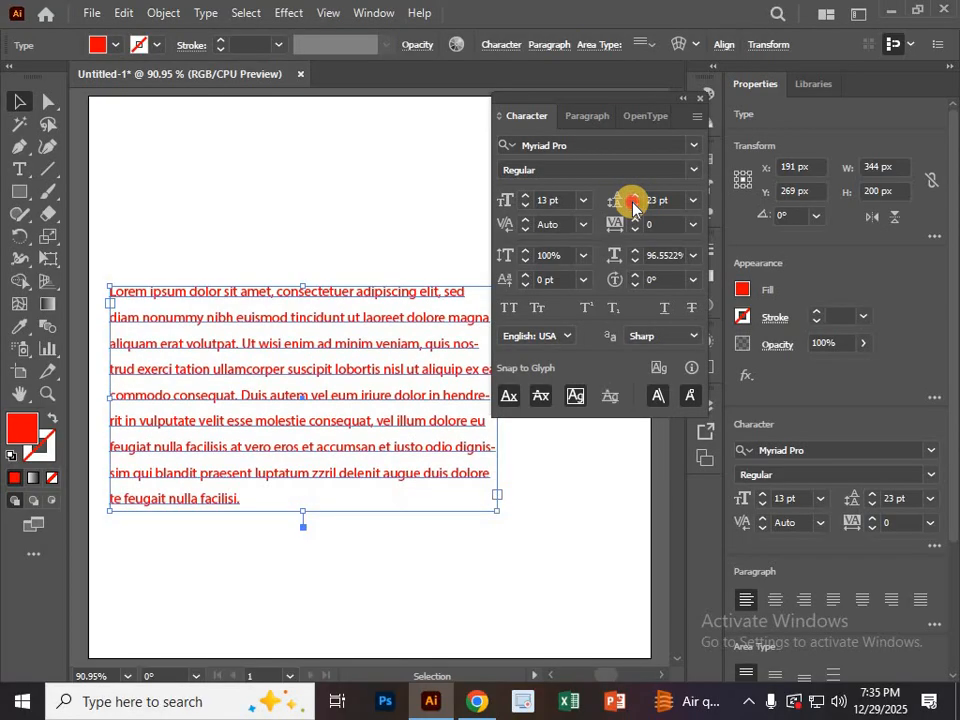
{"action": "left_click", "coordinate": [633, 205]}
{"action": "left_click", "coordinate": [633, 205]}
{"action": "left_click", "coordinate": [633, 205]}
{"action": "left_click", "coordinate": [633, 205]}
{"action": "left_click", "coordinate": [633, 205]}
{"action": "left_click", "coordinate": [633, 205]}
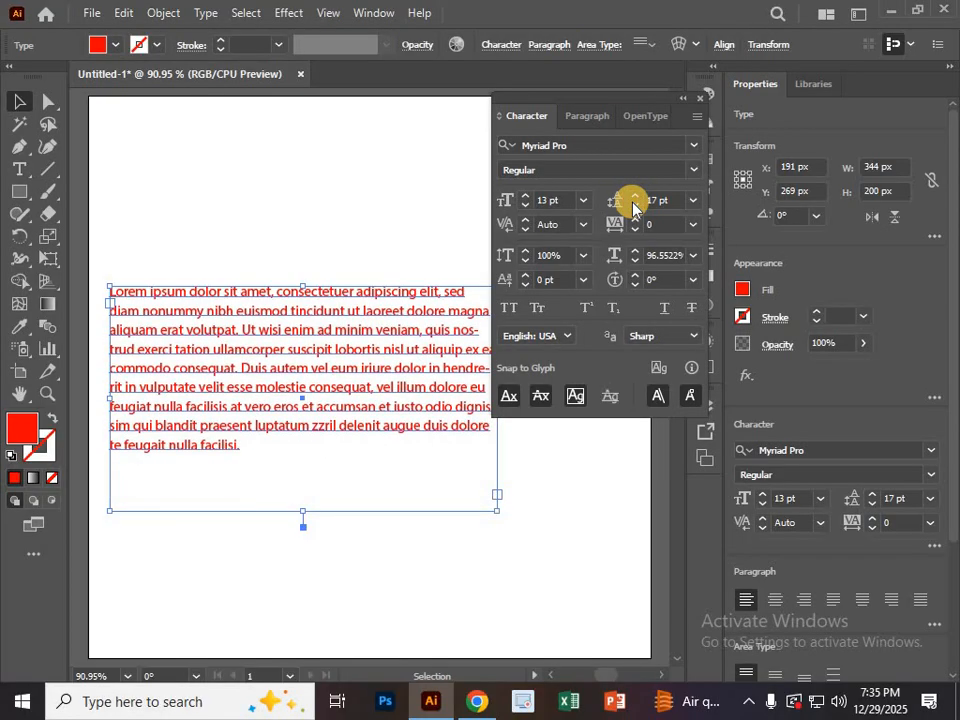
{"action": "left_click", "coordinate": [692, 200]}
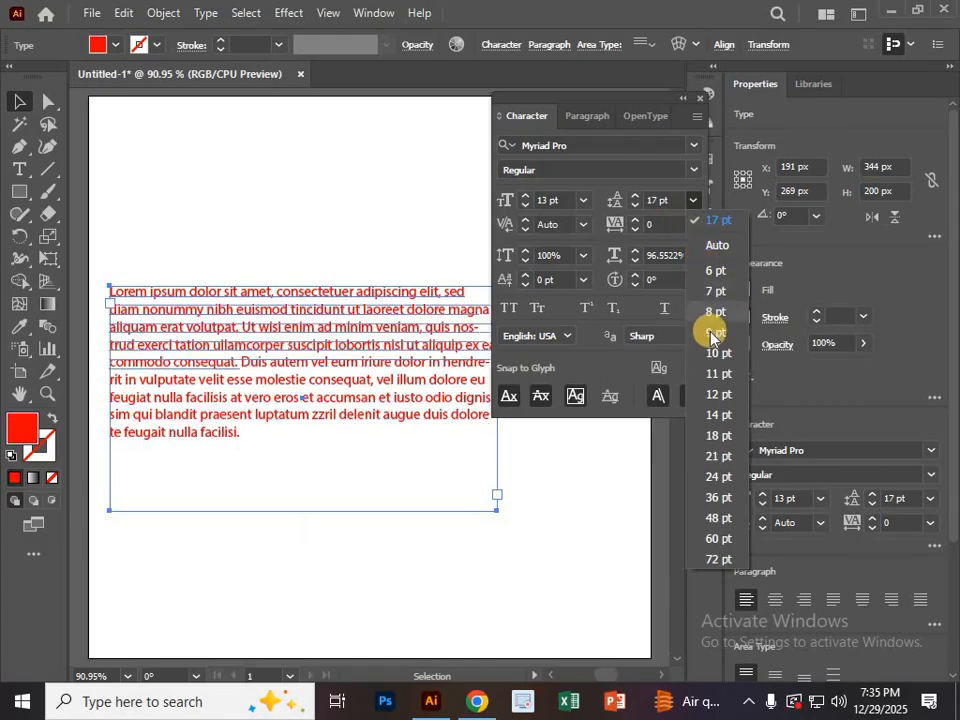
{"action": "left_click", "coordinate": [716, 245]}
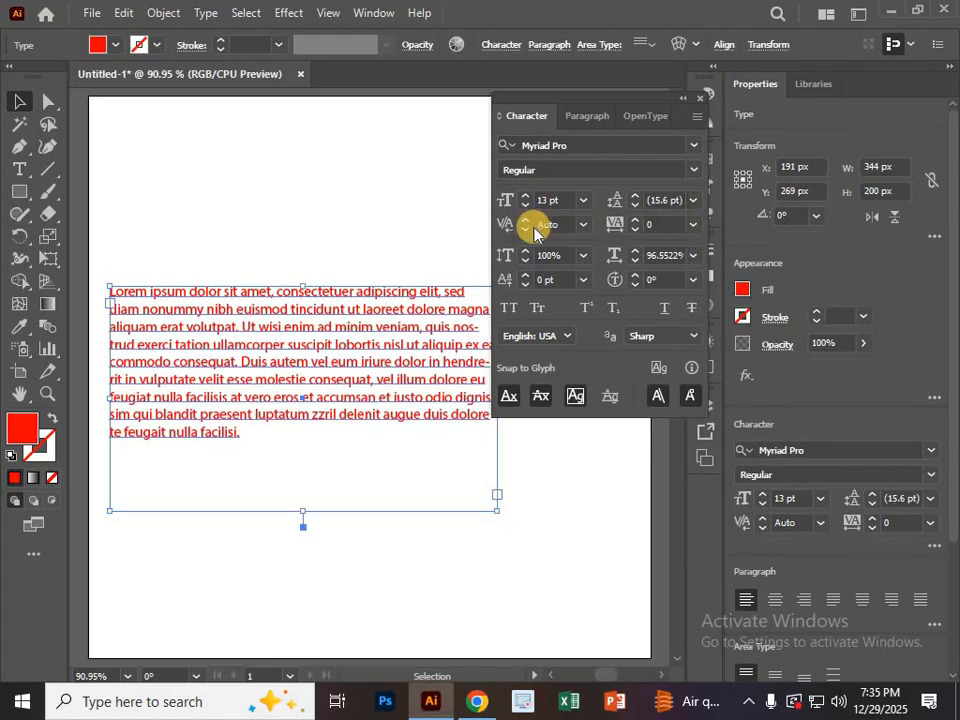
Step: Set the paragraph's tracking to 41 and preview the preset tracking values
{"action": "left_click", "coordinate": [634, 218]}
{"action": "left_click_drag", "start_coordinate": [634, 219], "coordinate": [634, 219]}
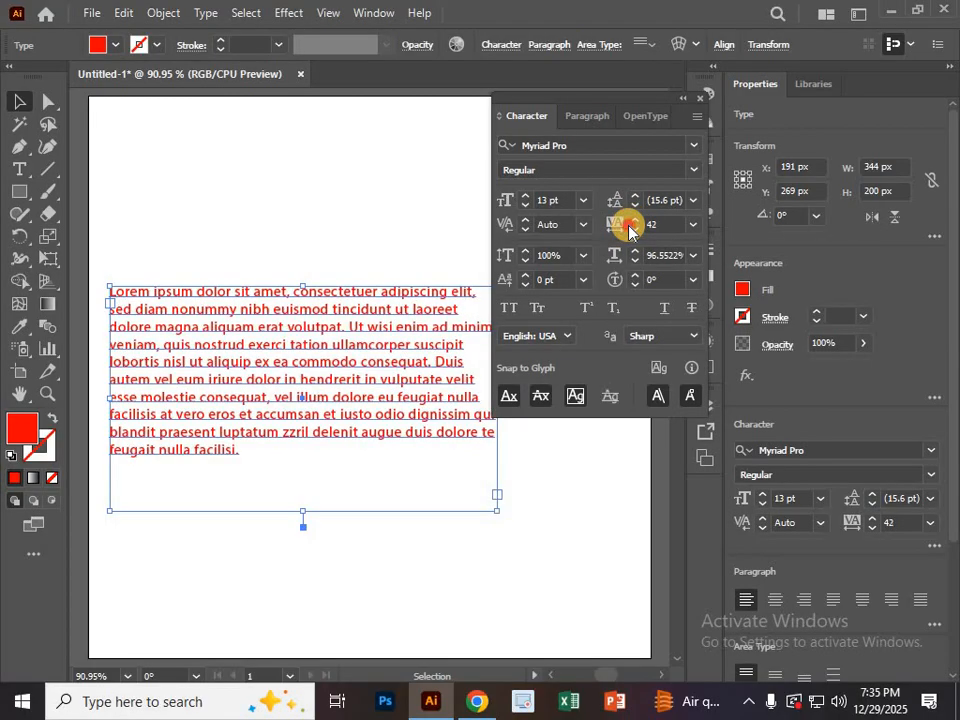
{"action": "left_click", "coordinate": [697, 228]}
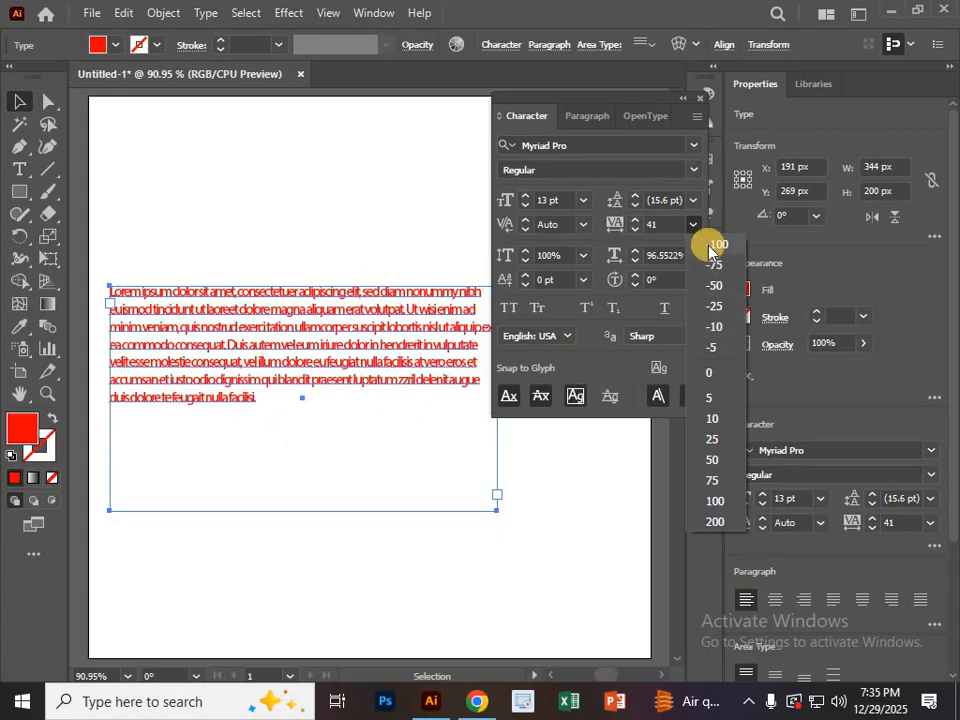
Step: Increase the paragraph's vertical scale to about 137%
{"action": "left_click", "coordinate": [524, 251]}
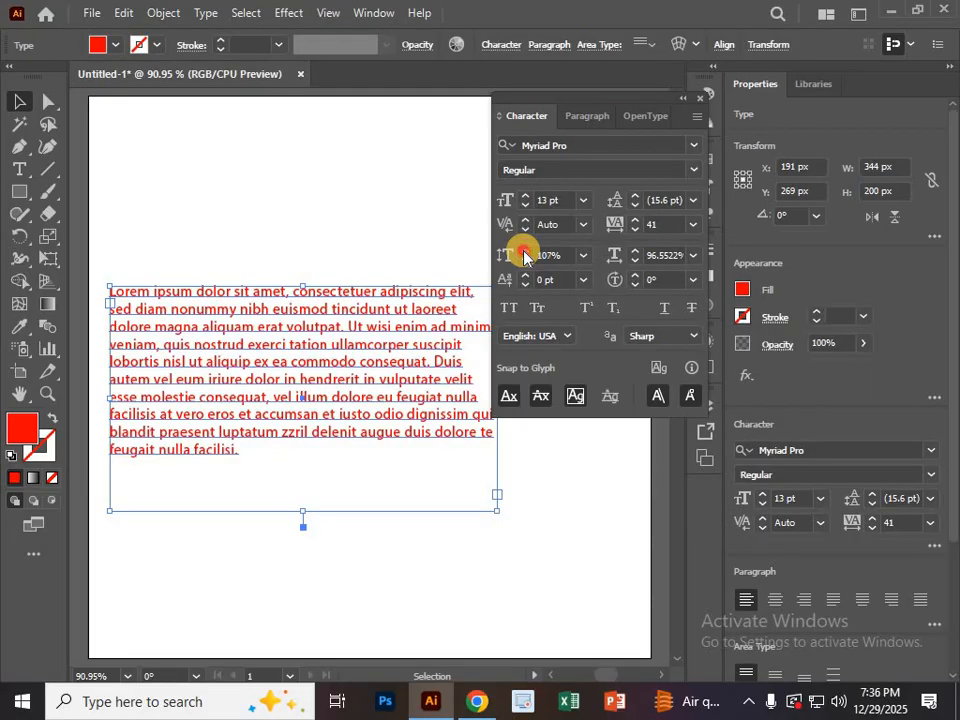
{"action": "left_click", "coordinate": [524, 251]}
{"action": "left_click", "coordinate": [524, 251]}
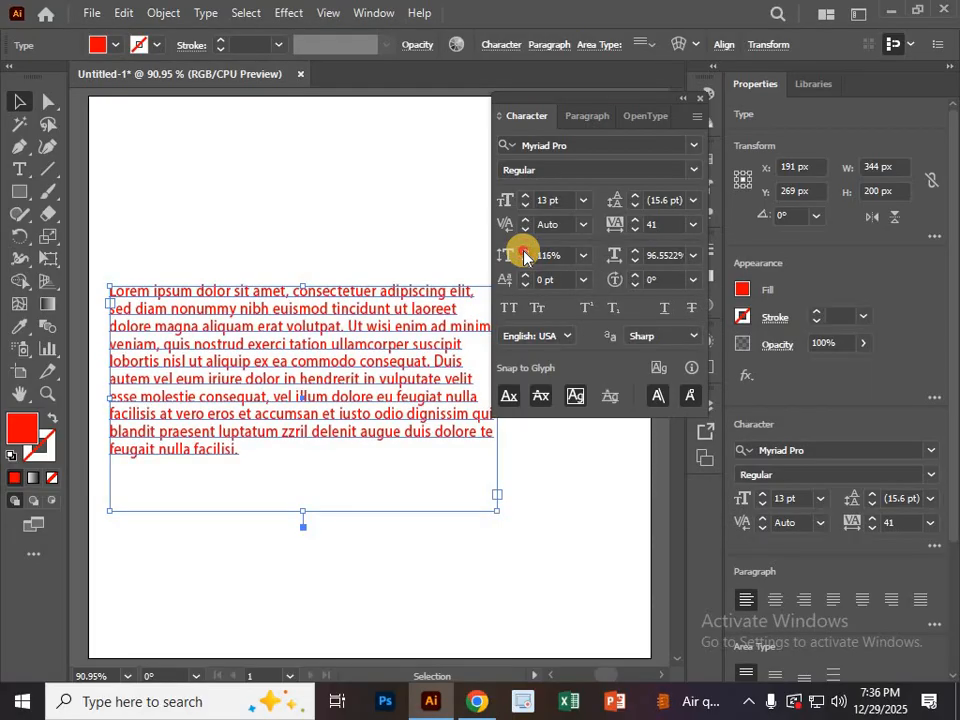
{"action": "left_click", "coordinate": [524, 251]}
{"action": "left_click", "coordinate": [524, 251]}
{"action": "left_click", "coordinate": [524, 251]}
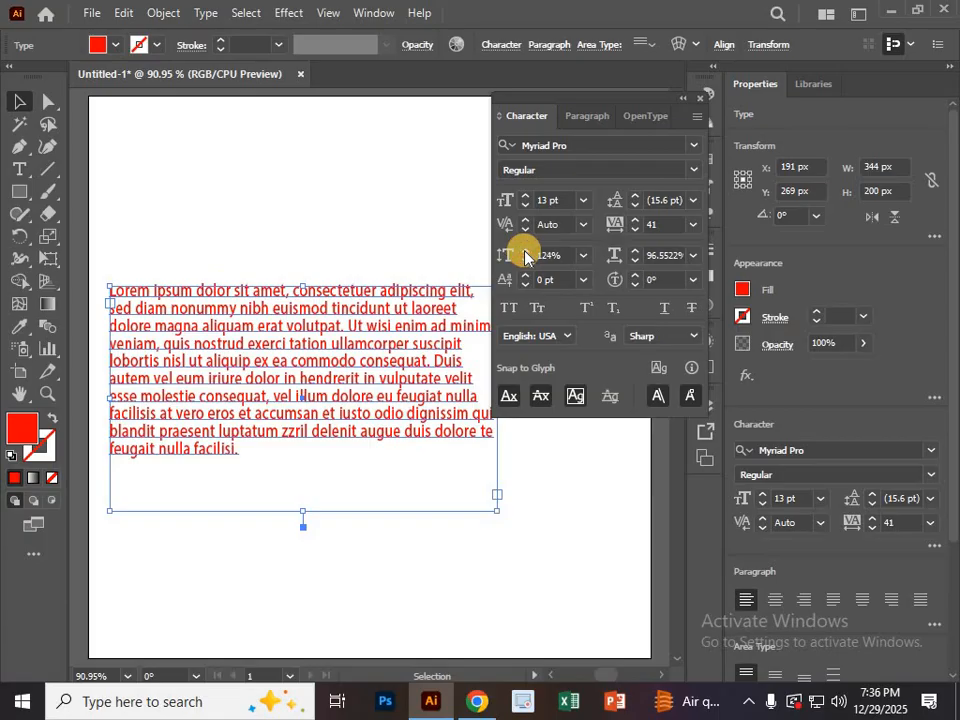
{"action": "key", "text": "ctrl+plus"}
{"action": "key", "text": "ctrl+plus"}
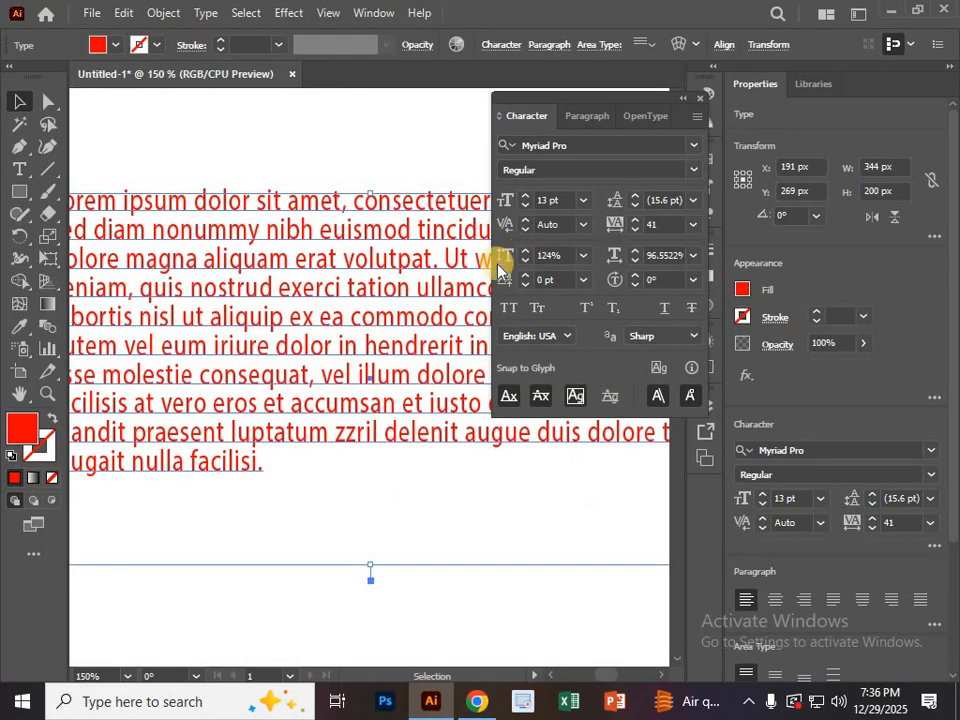
{"action": "left_click", "coordinate": [525, 252]}
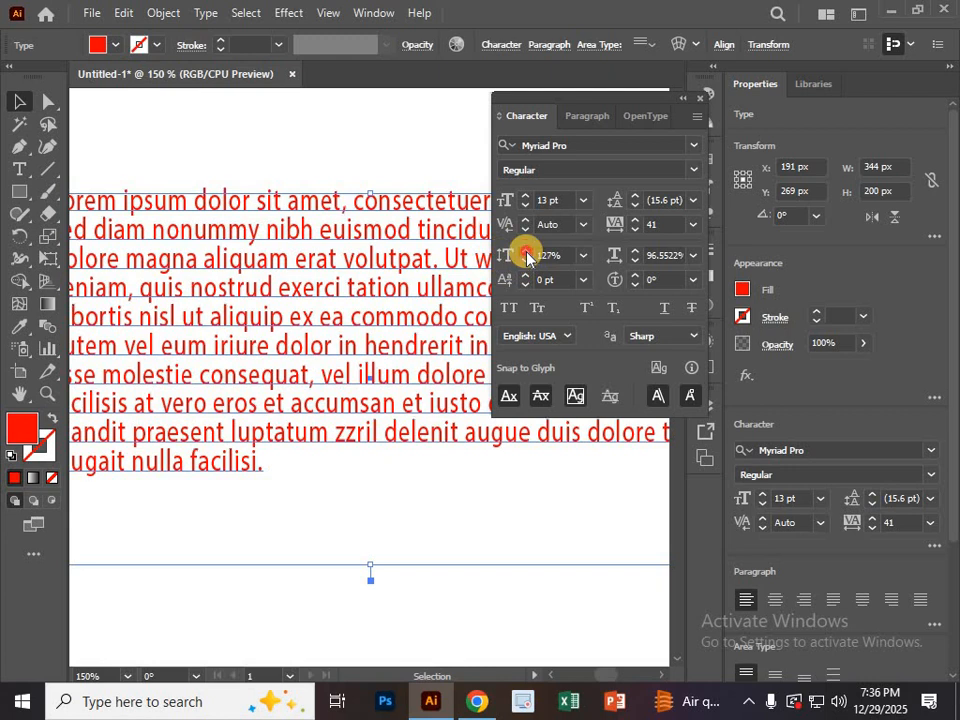
{"action": "left_click", "coordinate": [525, 252]}
{"action": "left_click", "coordinate": [525, 252]}
{"action": "left_click", "coordinate": [525, 252]}
{"action": "left_click", "coordinate": [525, 252]}
{"action": "left_click", "coordinate": [525, 252]}
{"action": "left_click", "coordinate": [525, 252]}
{"action": "left_click", "coordinate": [525, 252]}
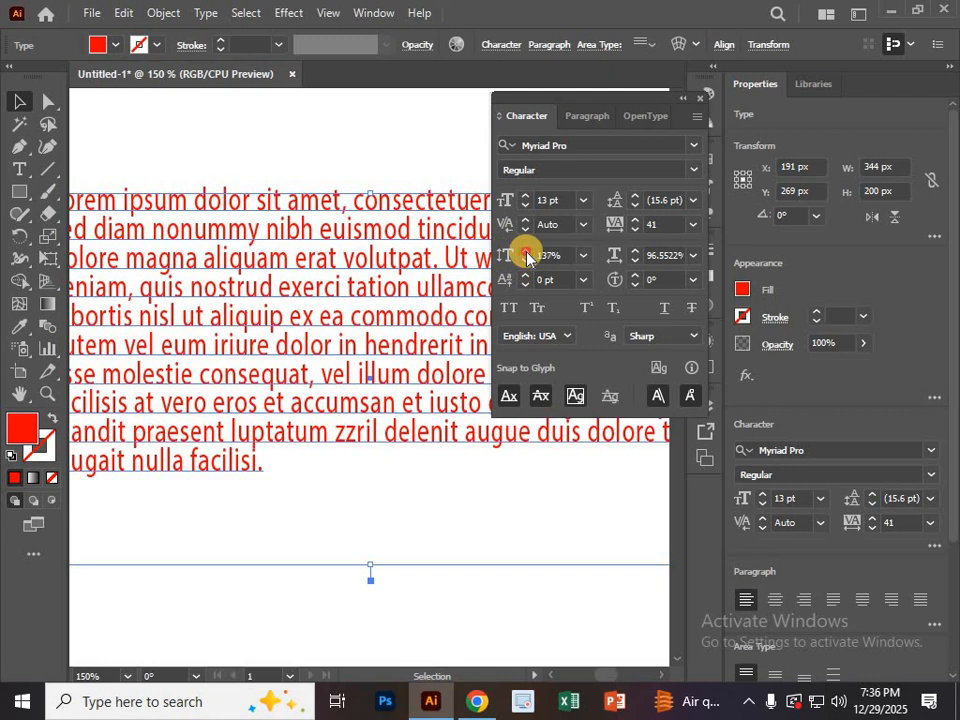
{"action": "left_click", "coordinate": [525, 252]}
{"action": "left_click", "coordinate": [525, 252]}
Step: Set the paragraph's vertical scale to 127% and preview the preset scale values
{"action": "left_click", "coordinate": [525, 261]}
{"action": "left_click", "coordinate": [525, 261]}
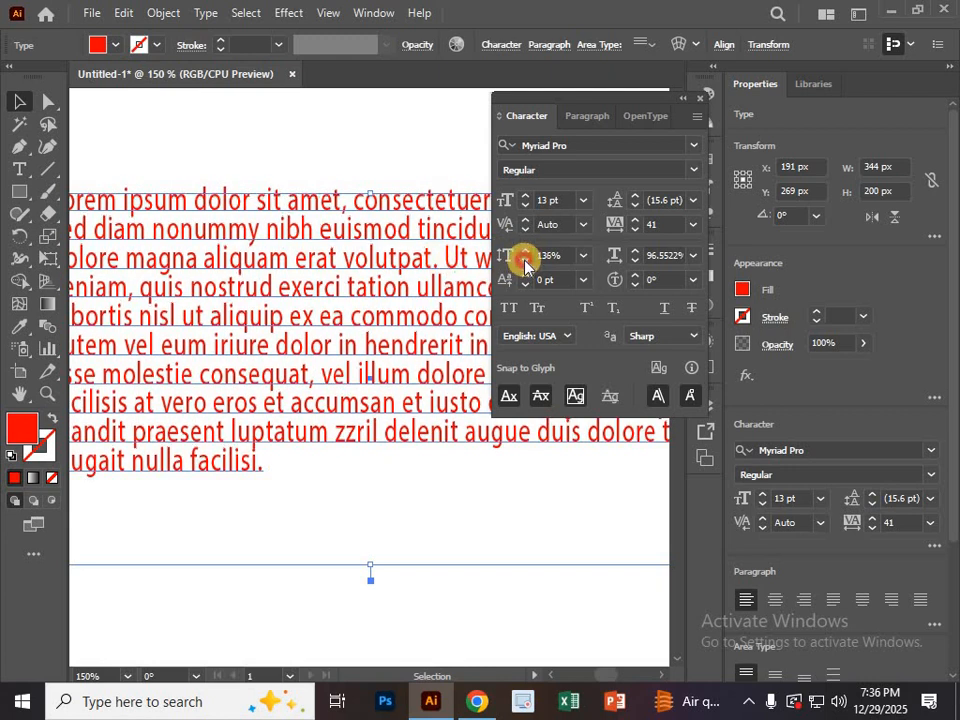
{"action": "left_click", "coordinate": [525, 261]}
{"action": "left_click", "coordinate": [525, 261]}
{"action": "left_click", "coordinate": [525, 261]}
{"action": "left_click", "coordinate": [525, 261]}
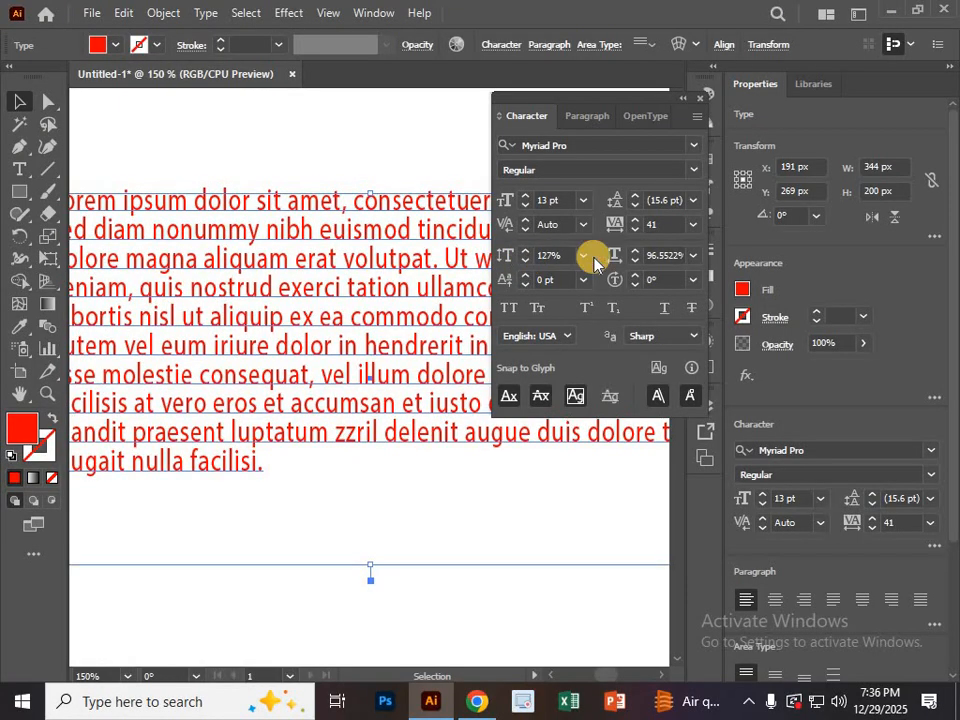
{"action": "left_click", "coordinate": [583, 255]}
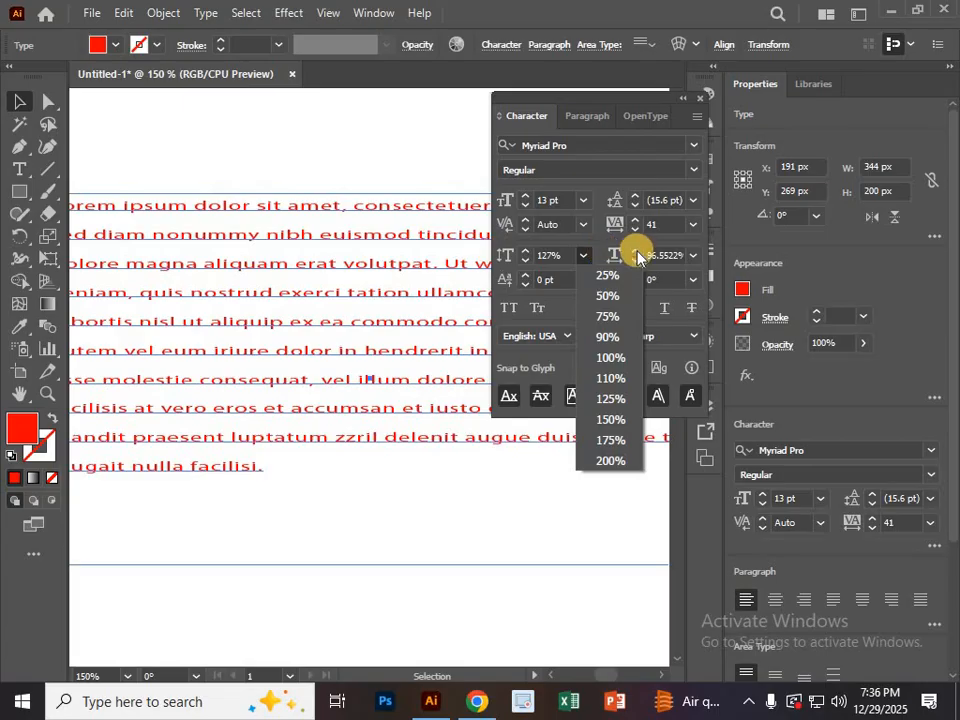
Step: Try wider characters up to 116%, set the paragraph's horizontal scale to 94%, and raise its tracking to 43
{"action": "left_click", "coordinate": [634, 252]}
{"action": "left_click", "coordinate": [634, 250]}
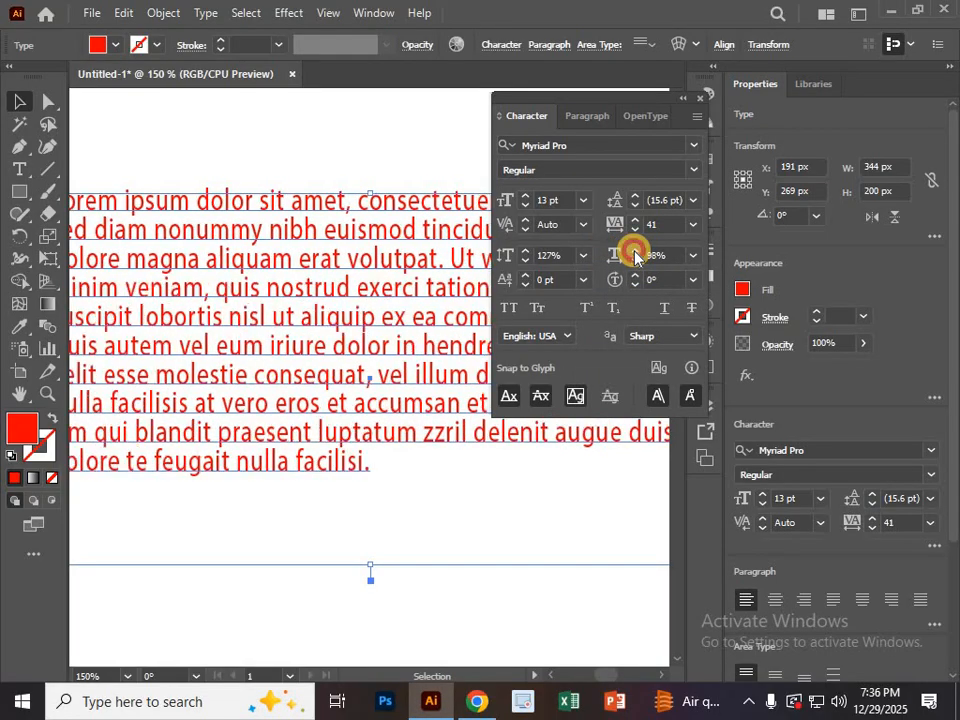
{"action": "left_click", "coordinate": [634, 250]}
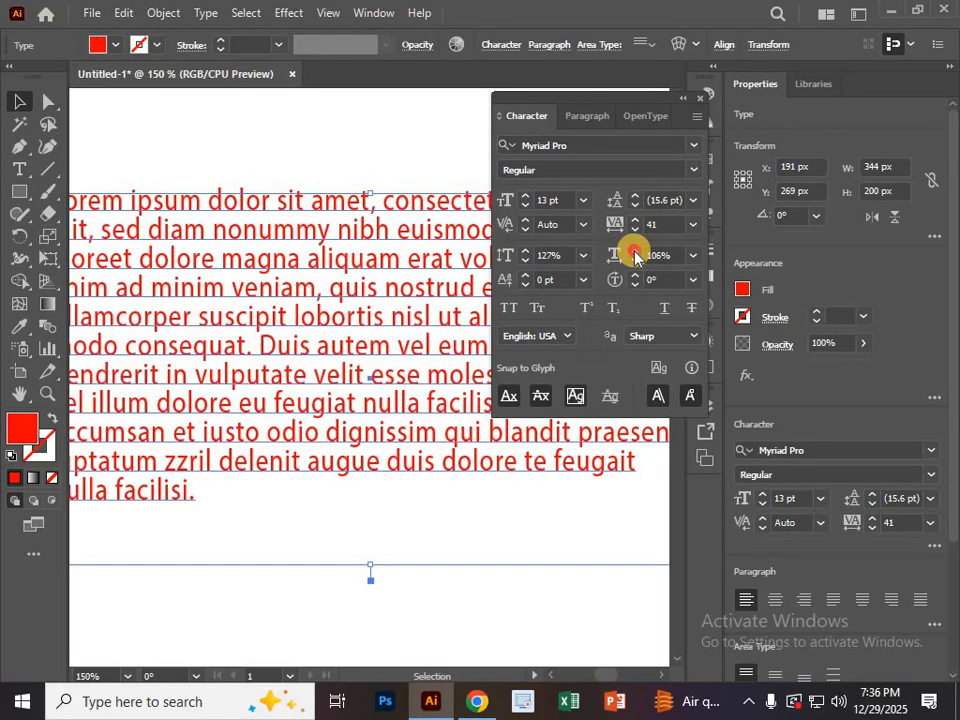
{"action": "left_click", "coordinate": [634, 250]}
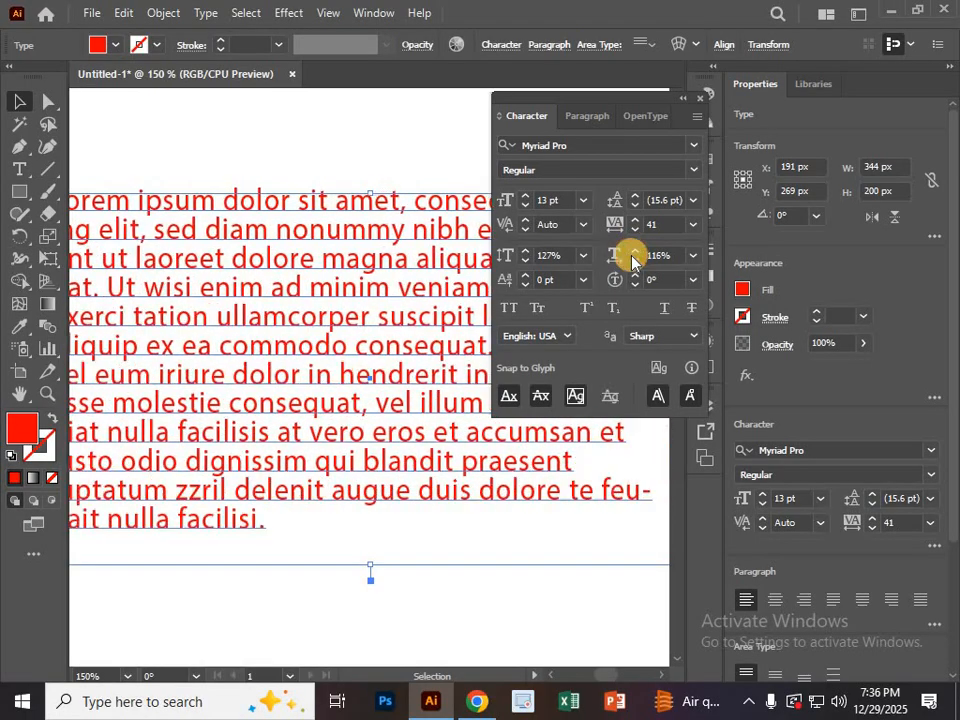
{"action": "left_click", "coordinate": [633, 263]}
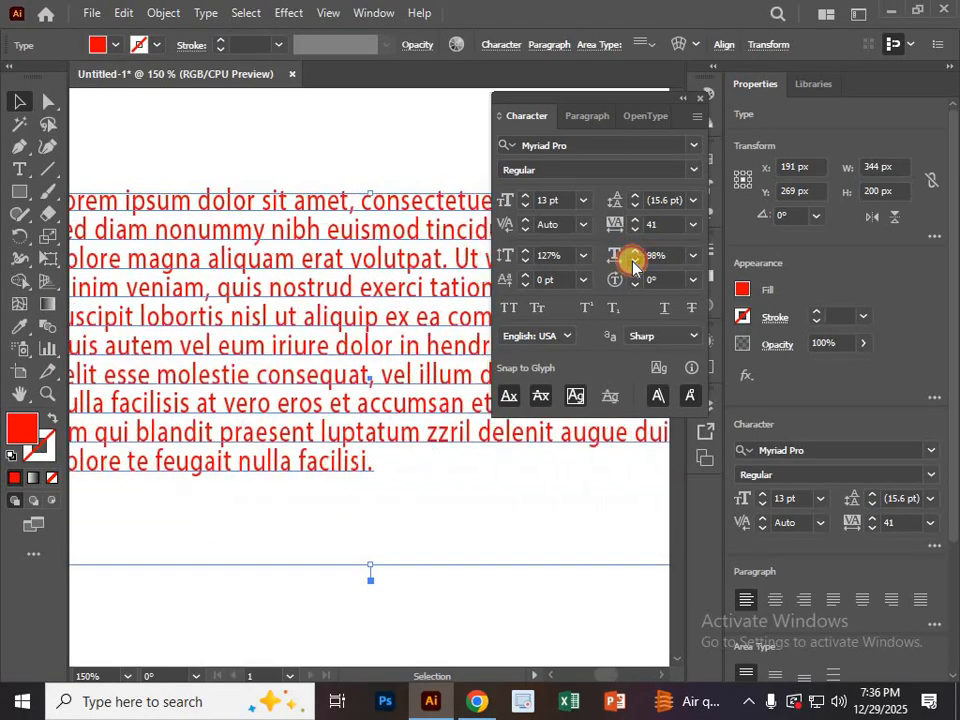
{"action": "key", "text": "ctrl+0"}
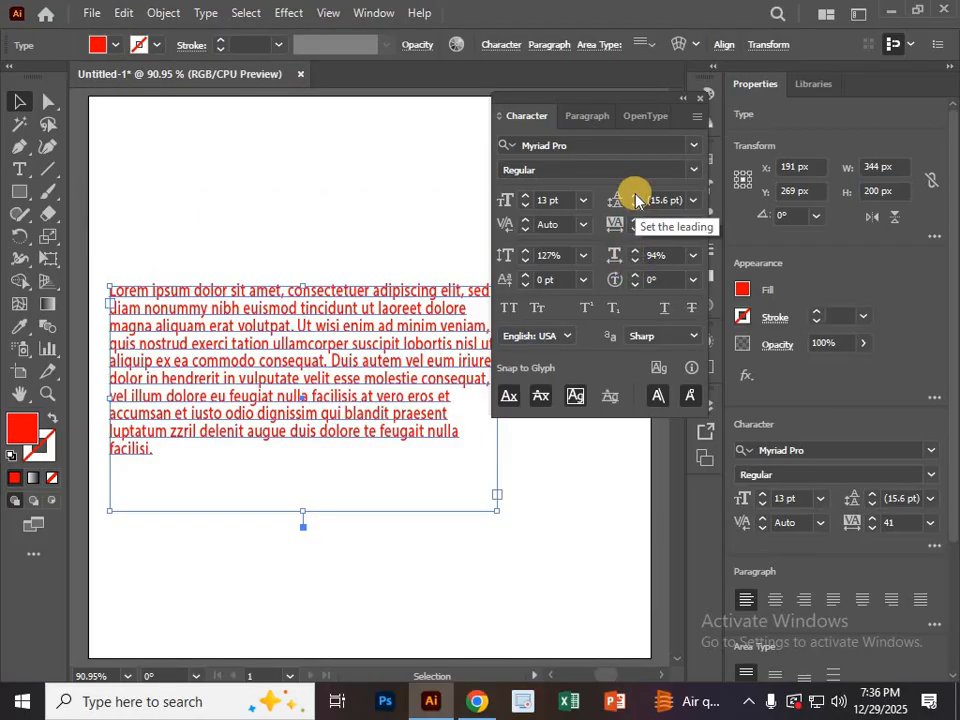
{"action": "left_click", "coordinate": [635, 220]}
{"action": "left_click", "coordinate": [635, 220]}
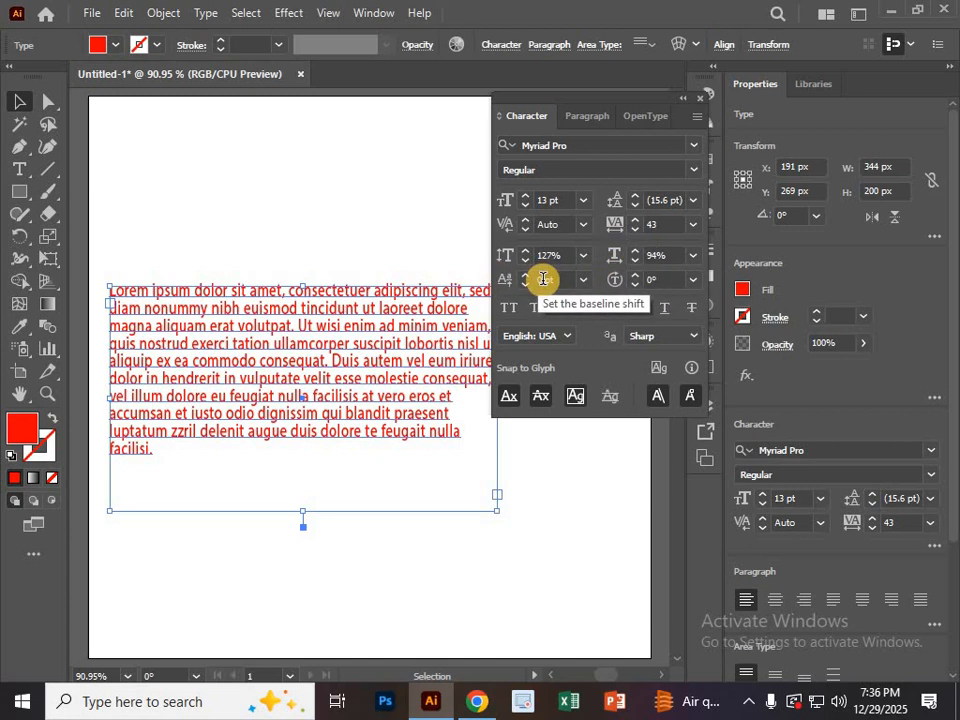
Step: Select the word "laoreet" in the paragraph, try a 6 pt baseline shift on it and restore 0 pt
{"action": "double_click", "coordinate": [386, 306]}
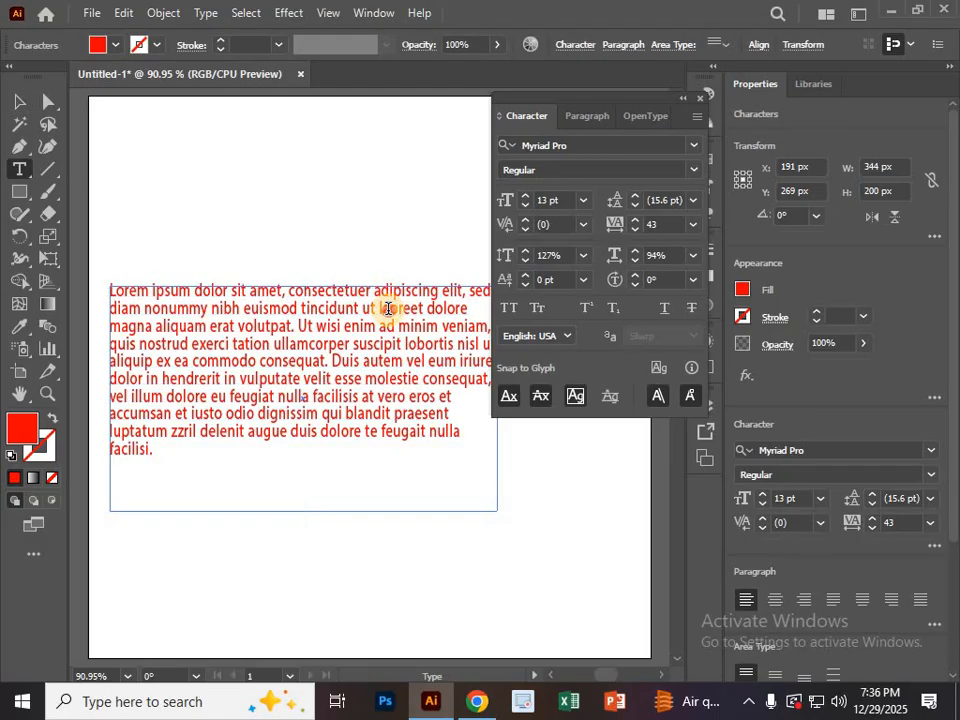
{"action": "key", "text": "ctrl+a"}
{"action": "left_click", "coordinate": [430, 309]}
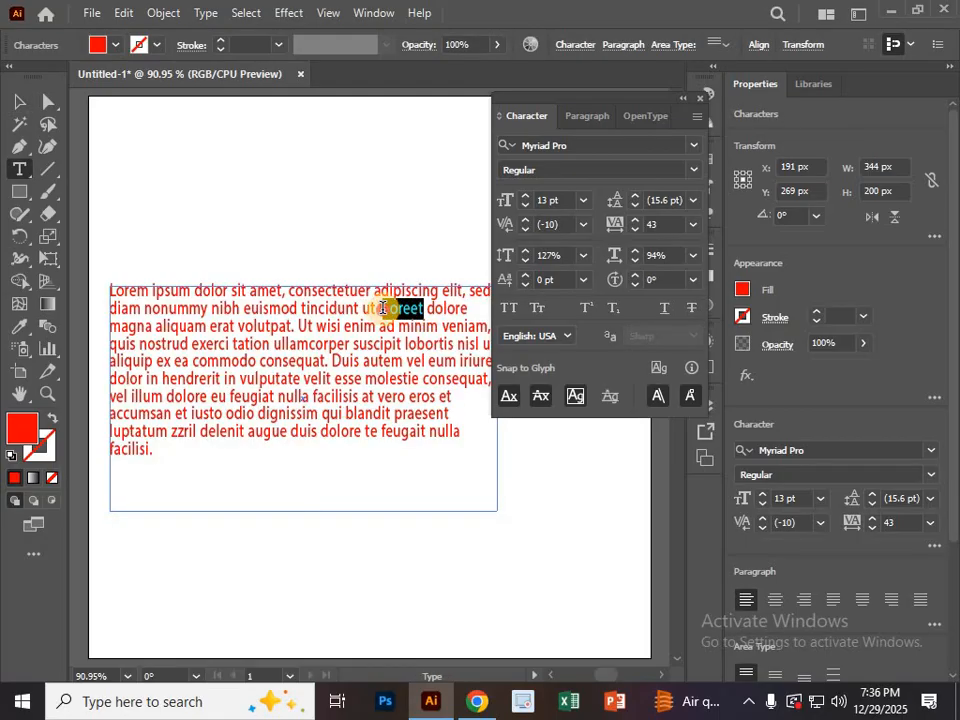
{"action": "left_click_drag", "start_coordinate": [380, 309], "coordinate": [378, 309]}
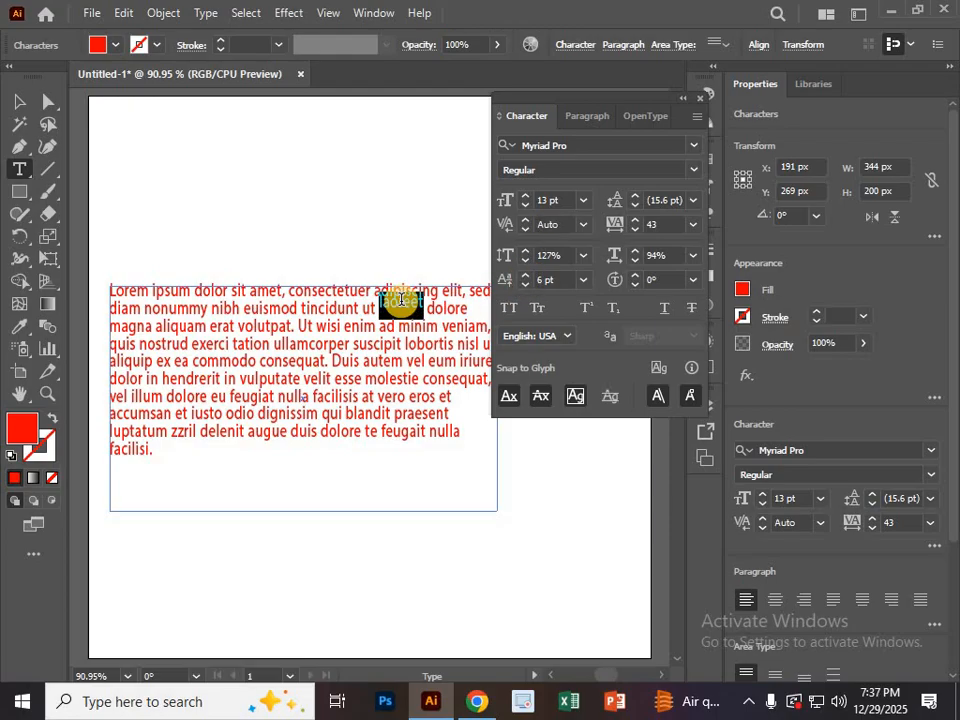
{"action": "left_click", "coordinate": [527, 283]}
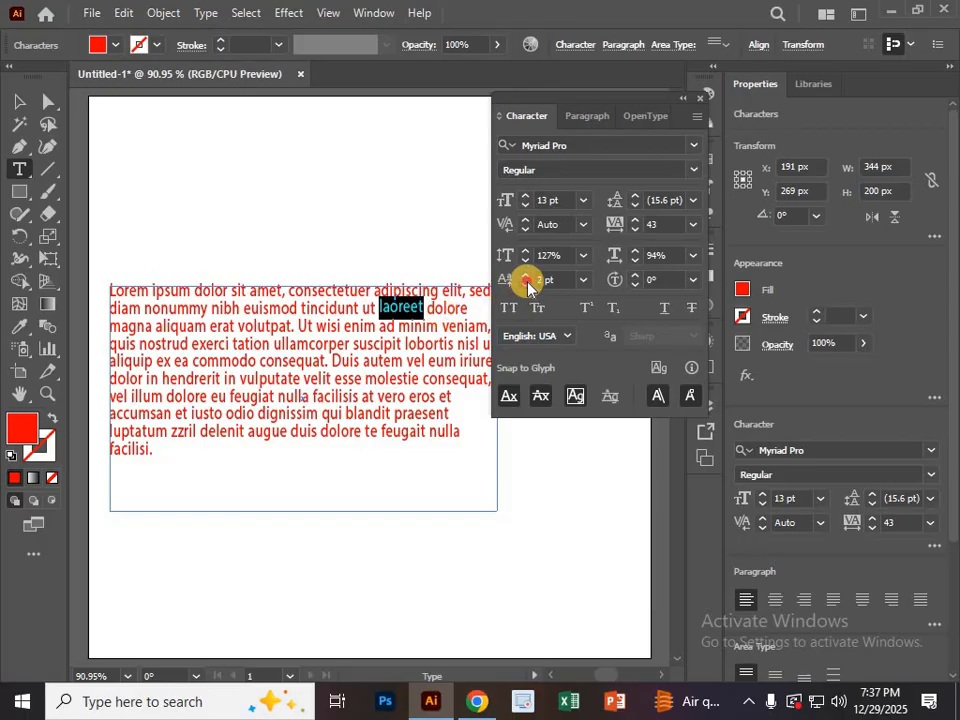
{"action": "left_click_drag", "start_coordinate": [527, 283], "coordinate": [521, 279]}
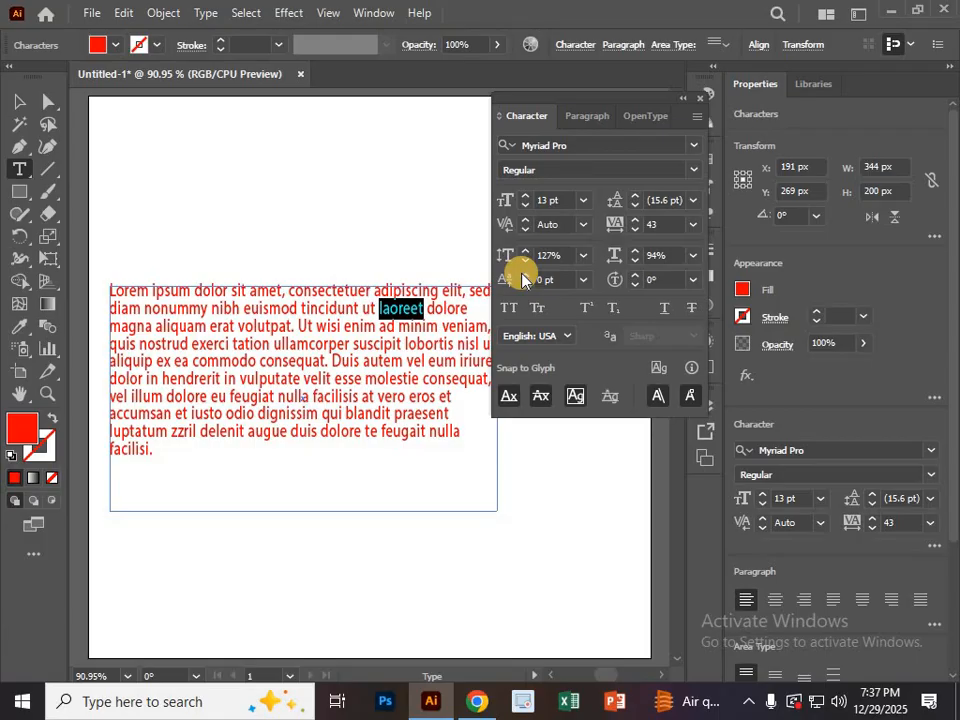
Step: Rotate the characters of "laoreet" to 179° and preview the preset rotation angles
{"action": "left_click_drag", "start_coordinate": [636, 281], "coordinate": [636, 281]}
{"action": "left_click_drag", "start_coordinate": [636, 279], "coordinate": [636, 279]}
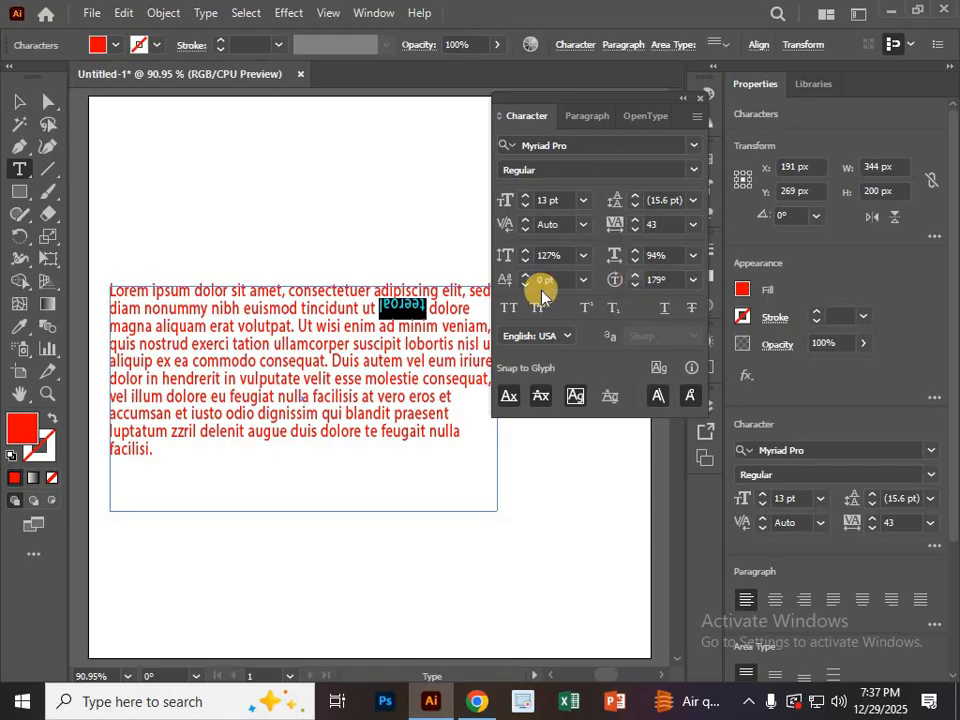
{"action": "left_click", "coordinate": [694, 281]}
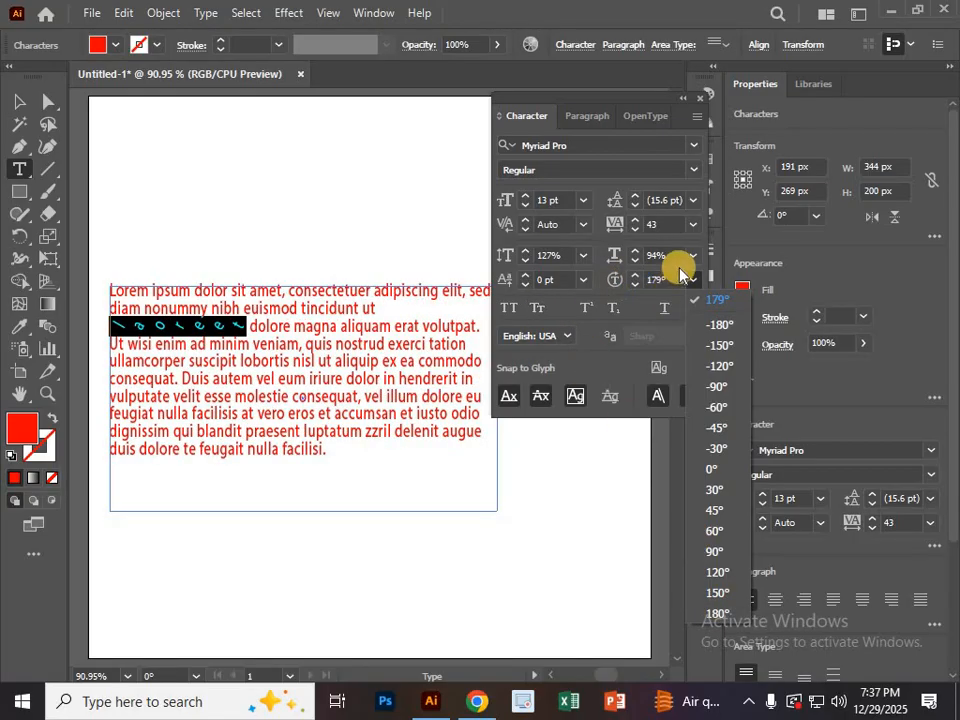
{"action": "left_click", "coordinate": [552, 282]}
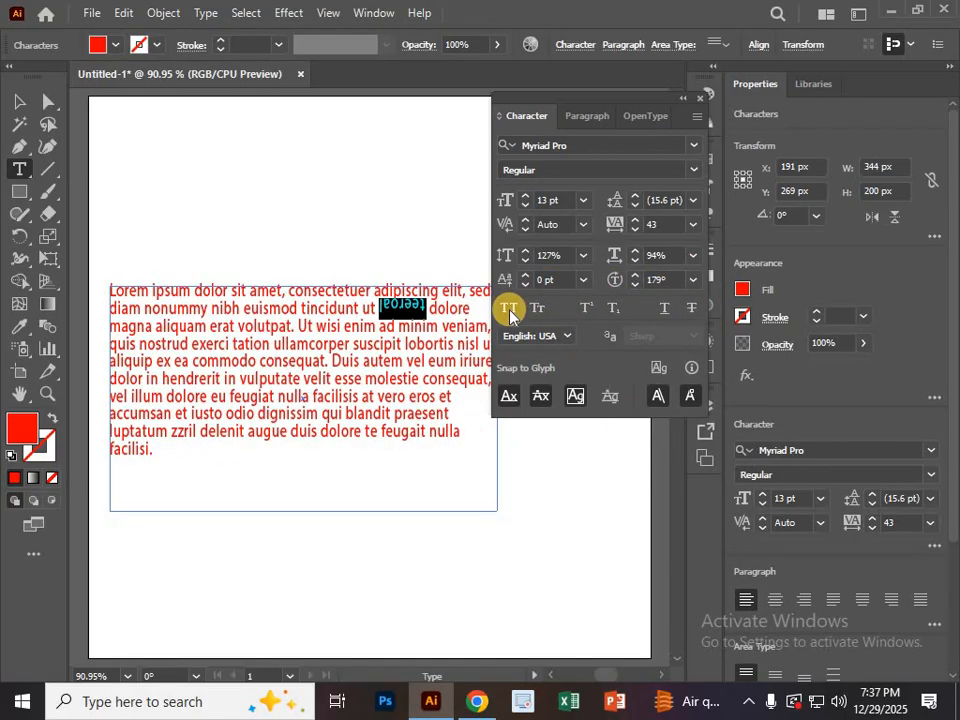
Step: Select the whole paragraph, try All Caps and Small Caps on it, and restore its normal case
{"action": "left_click", "coordinate": [283, 422]}
{"action": "left_click", "coordinate": [17, 254]}
{"action": "left_click_drag", "start_coordinate": [17, 254], "coordinate": [425, 287]}
{"action": "scroll", "coordinate": [425, 287], "scroll_direction": "right", "scroll_amount": 3}
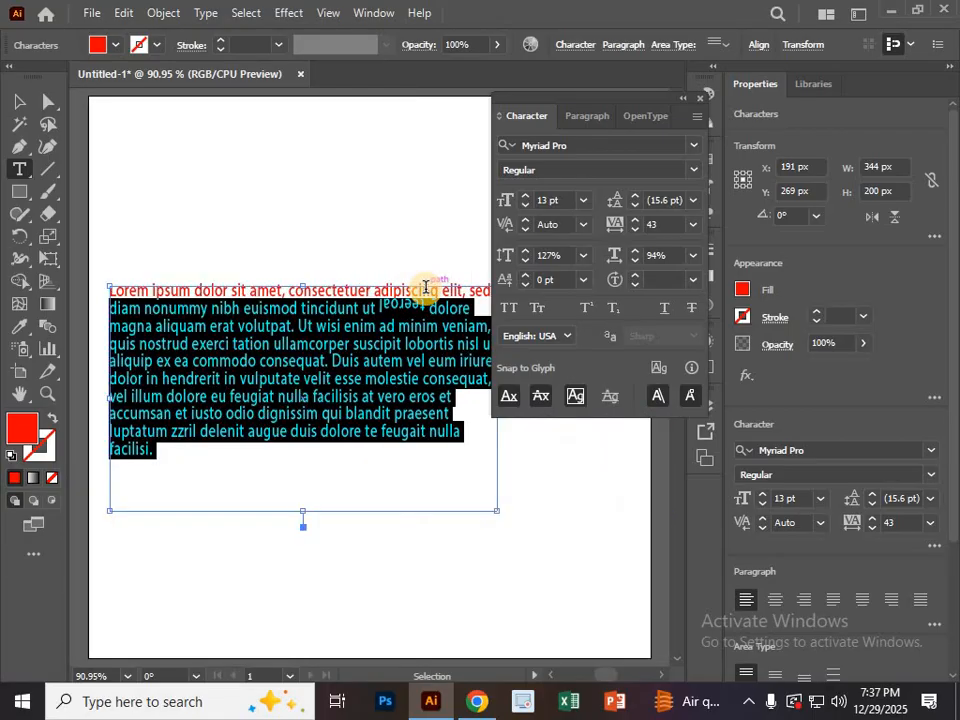
{"action": "left_click_drag", "start_coordinate": [412, 466], "coordinate": [110, 291]}
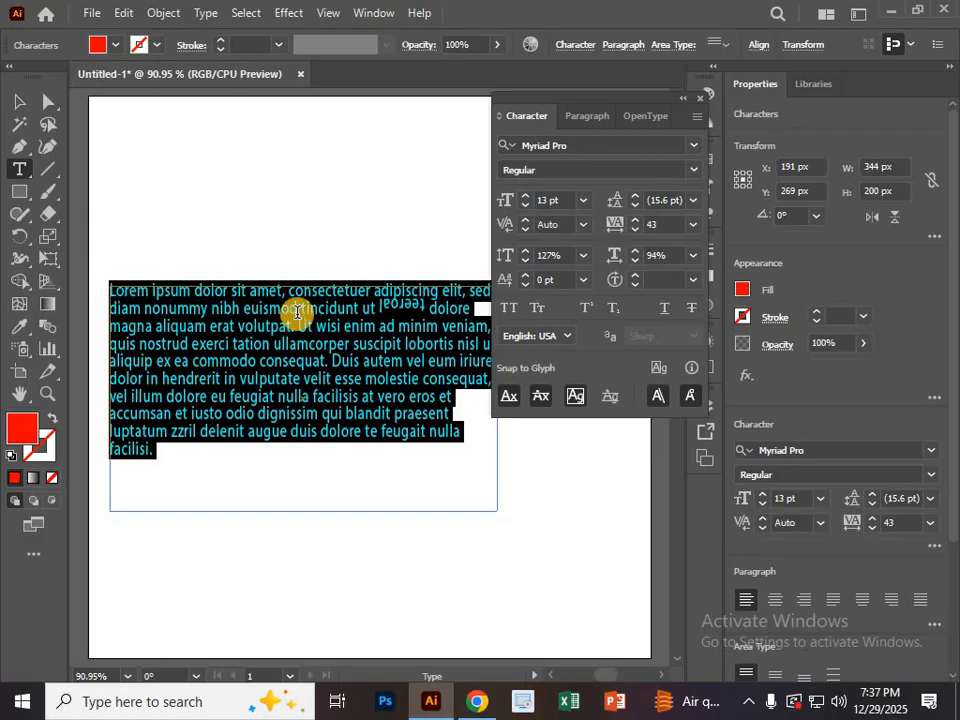
{"action": "left_click", "coordinate": [516, 312]}
{"action": "left_click", "coordinate": [516, 312]}
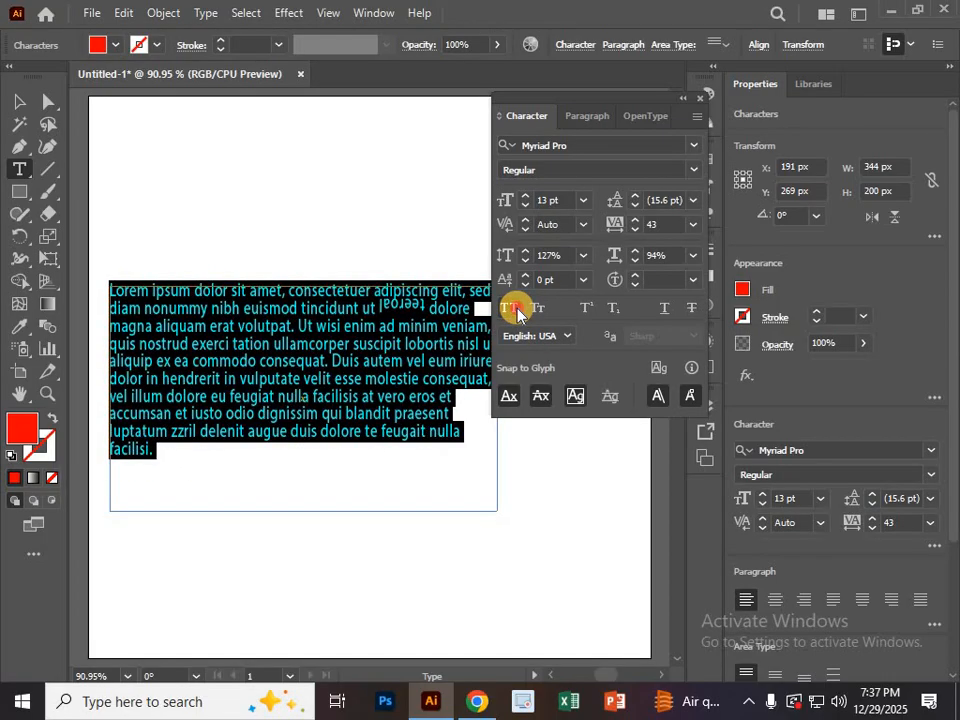
{"action": "left_click", "coordinate": [516, 312]}
{"action": "left_click", "coordinate": [516, 312]}
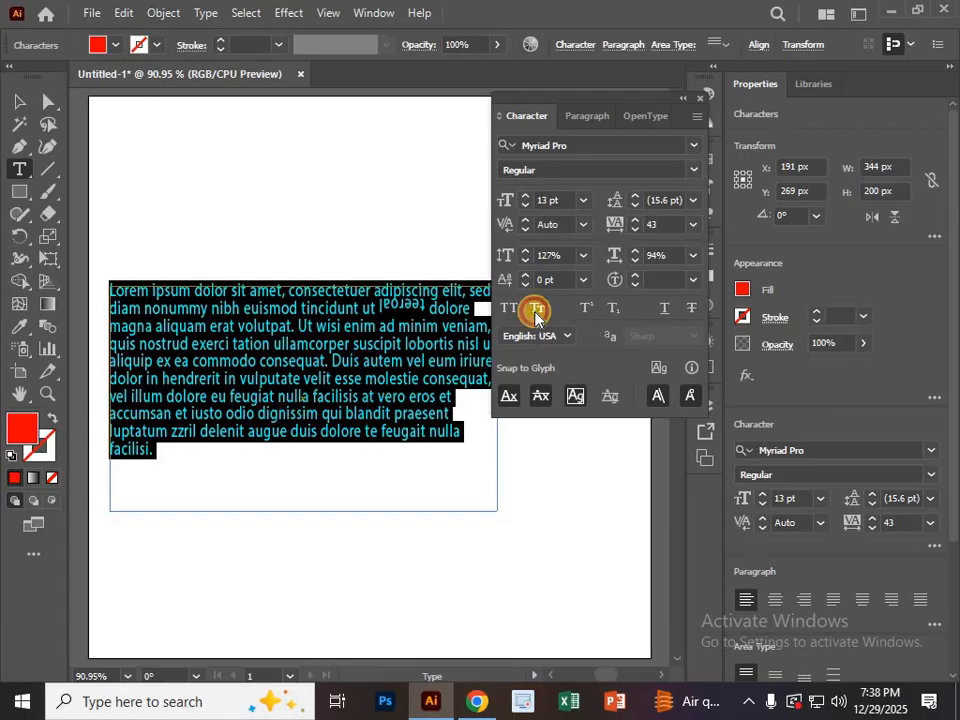
{"action": "left_click", "coordinate": [536, 312]}
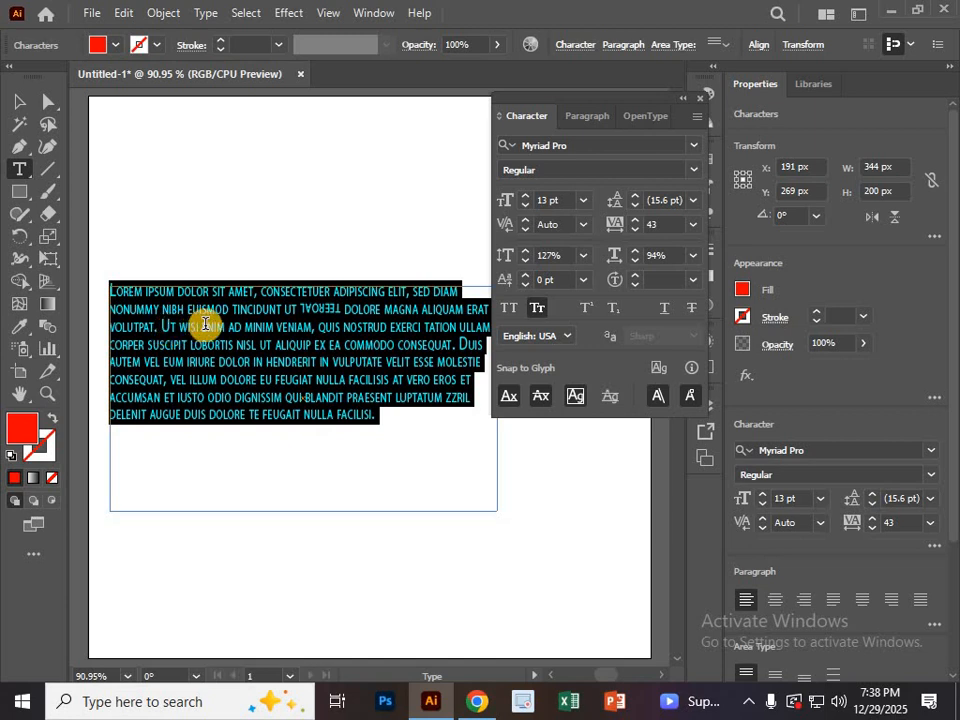
{"action": "left_click", "coordinate": [536, 310]}
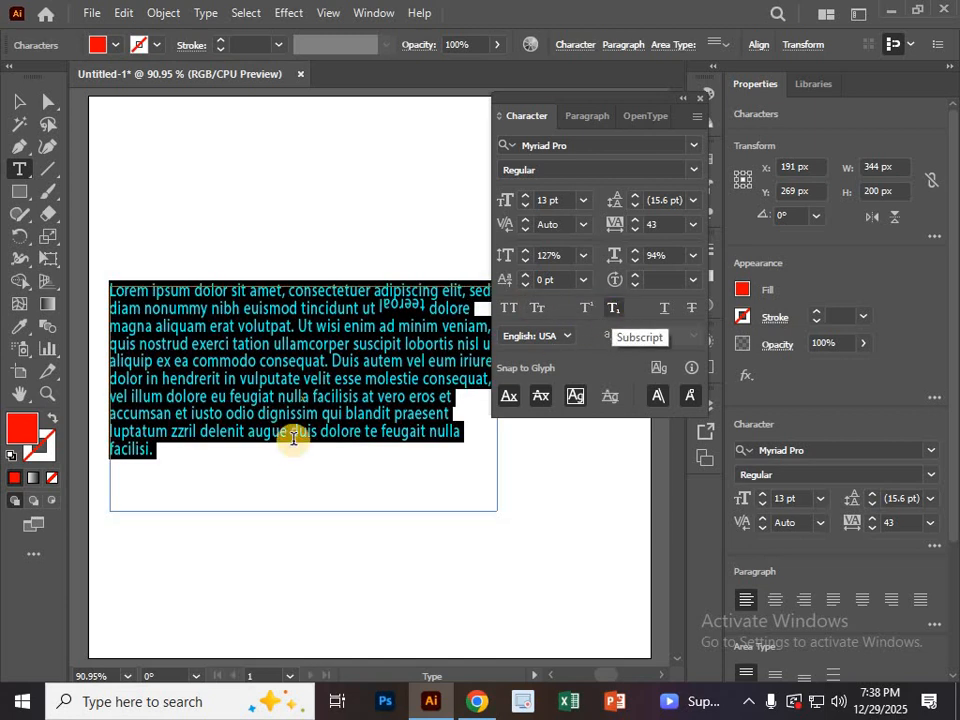
Step: Add a line reading "x2" below the paragraph and try superscript and subscript on its "2"
{"action": "left_click", "coordinate": [186, 469]}
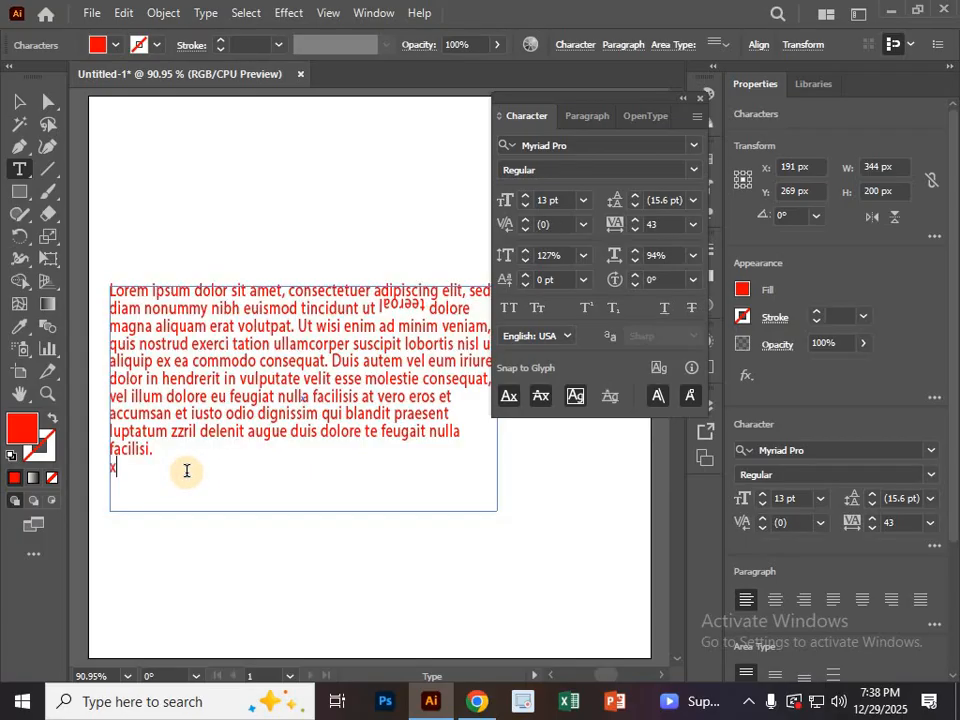
{"action": "key", "text": "BackSpace"}
{"action": "key", "text": "BackSpace"}
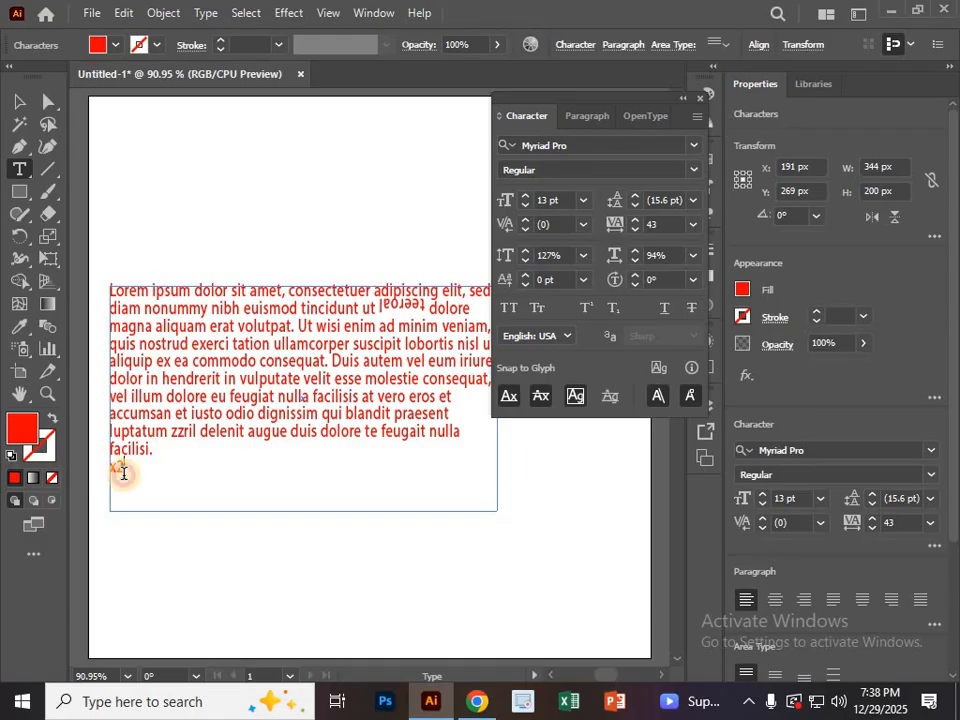
{"action": "left_click_drag", "start_coordinate": [120, 478], "coordinate": [130, 476]}
{"action": "left_click", "coordinate": [590, 308]}
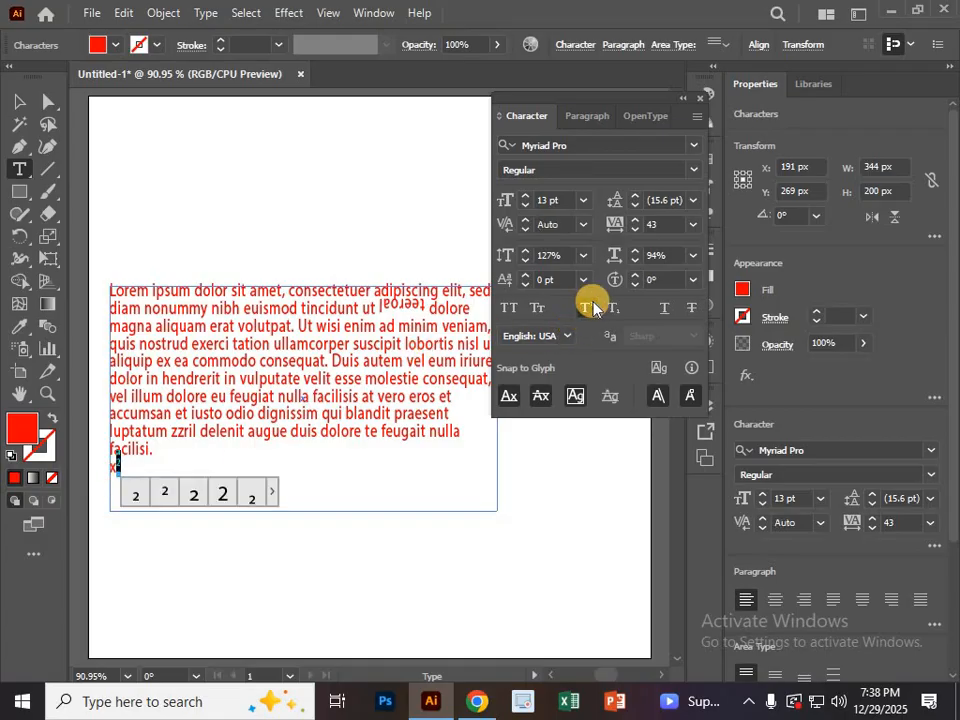
{"action": "left_click", "coordinate": [615, 316]}
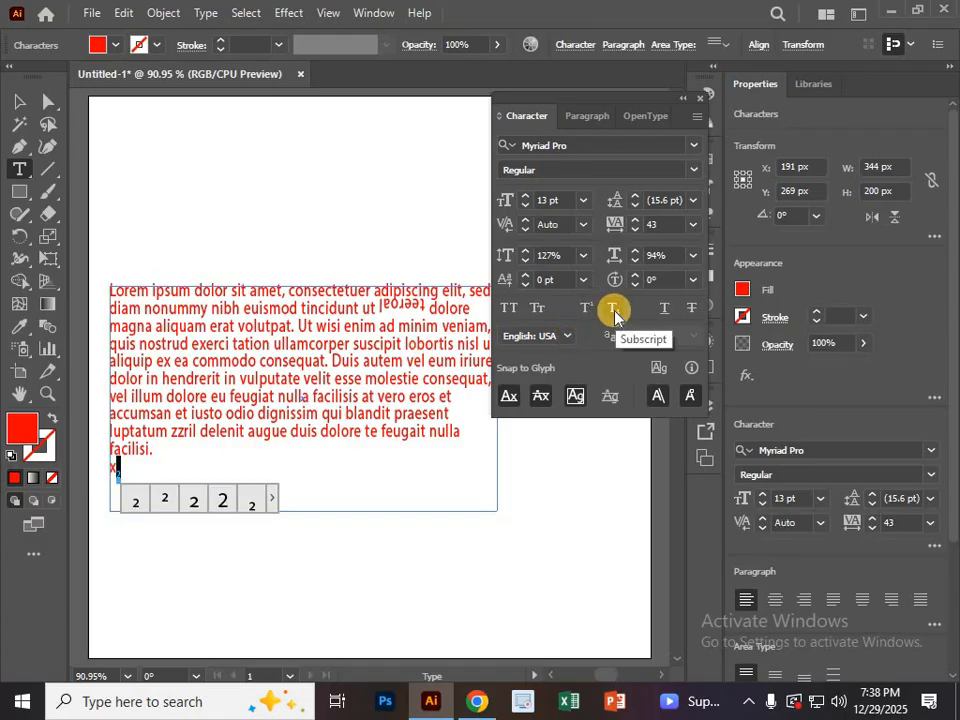
Step: Select all the text in the frame and try underline and strikethrough on it
{"action": "left_click_drag", "start_coordinate": [321, 471], "coordinate": [103, 289]}
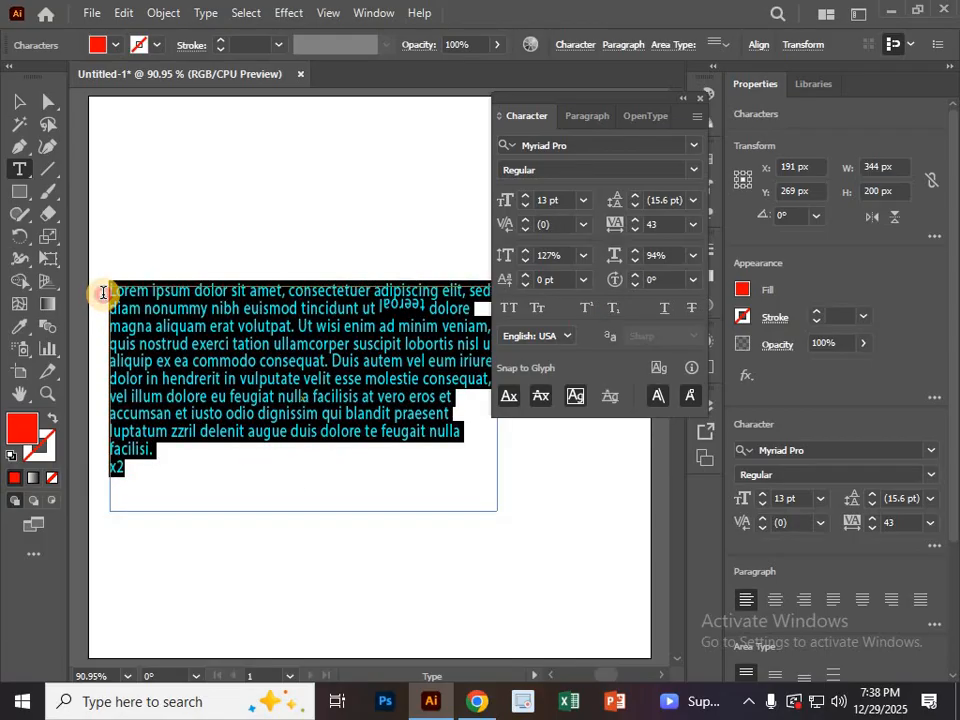
{"action": "left_click", "coordinate": [667, 309]}
{"action": "left_click", "coordinate": [692, 308]}
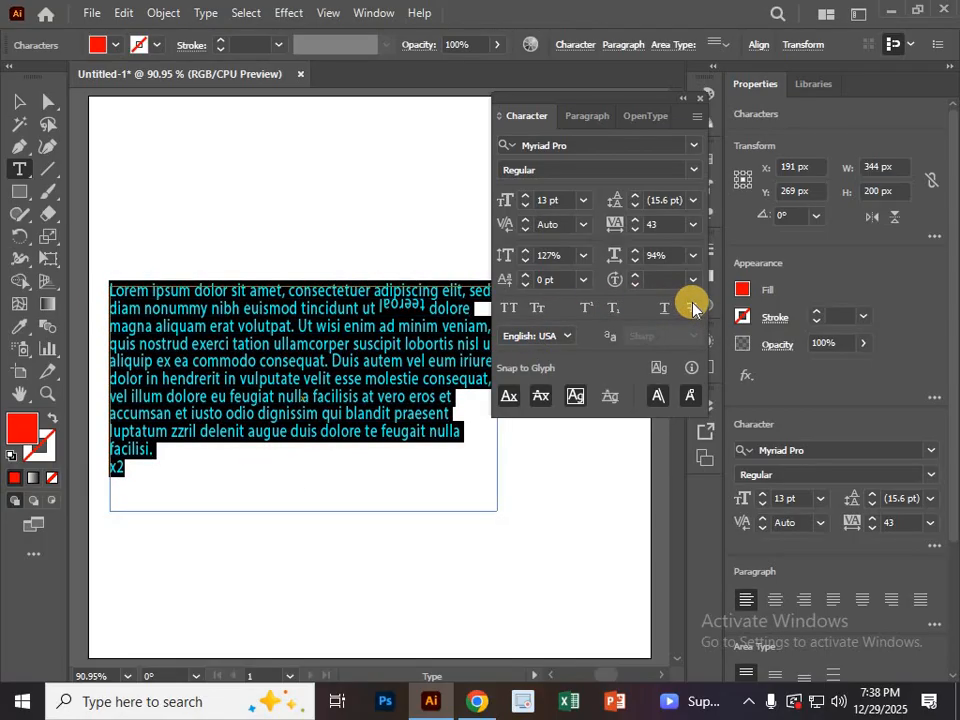
Step: Apply strikethrough to the word "autem" in the paragraph
{"action": "left_click", "coordinate": [400, 362]}
{"action": "double_click", "coordinate": [378, 362]}
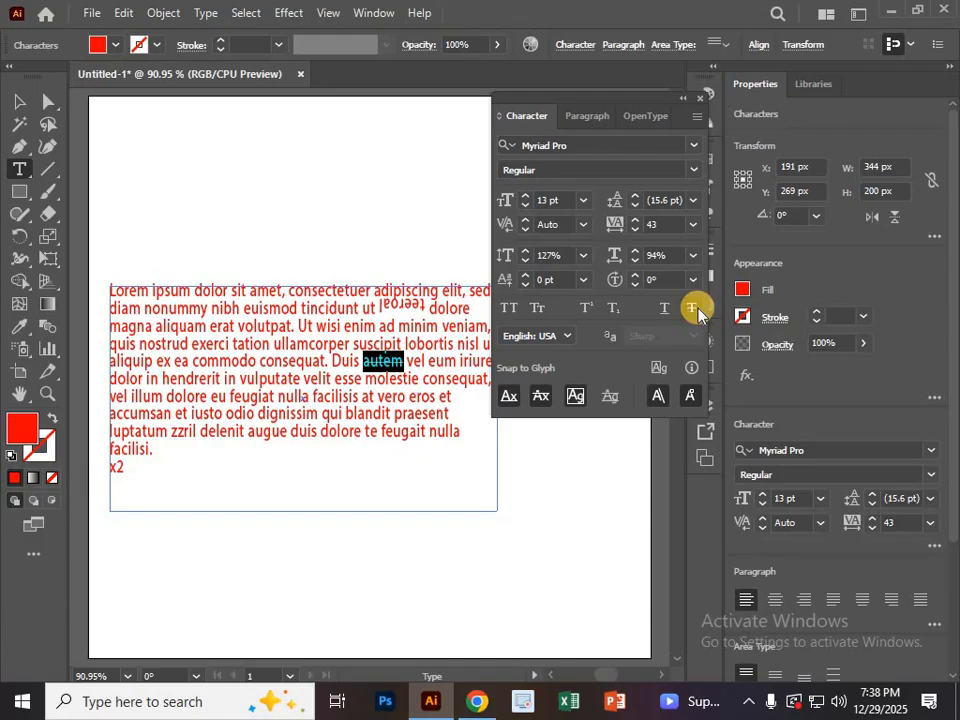
{"action": "left_click", "coordinate": [692, 309]}
{"action": "left_click", "coordinate": [403, 362]}
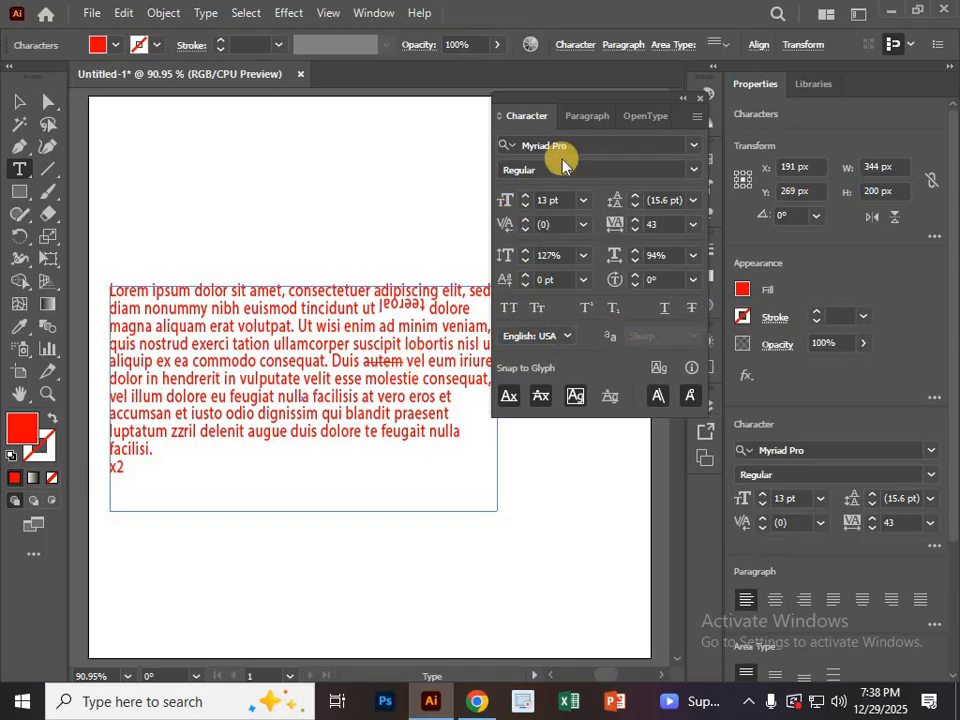
Step: View the paragraph formatting options, return to the character options, and switch to the YouTube channel page in Chrome
{"action": "left_click", "coordinate": [585, 118]}
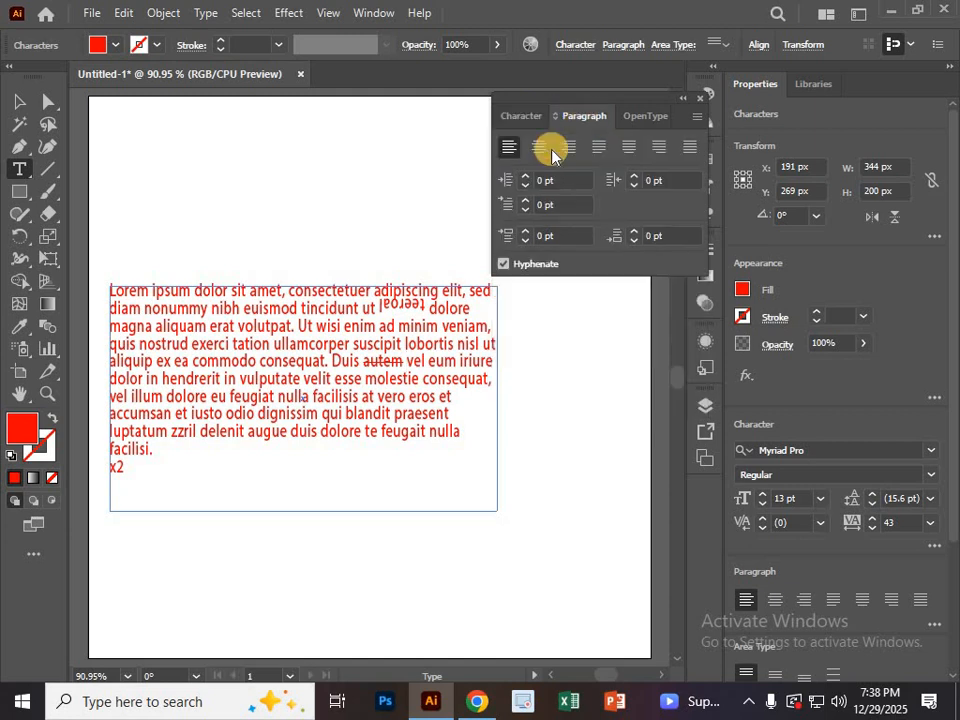
{"action": "left_click", "coordinate": [528, 116]}
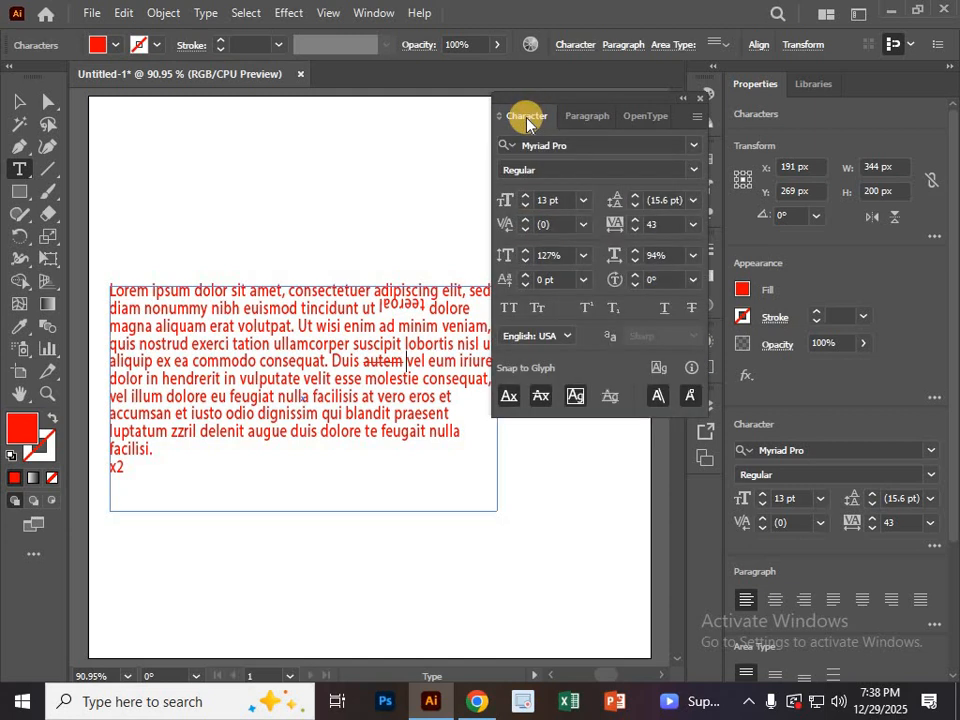
{"action": "left_click", "coordinate": [440, 710]}
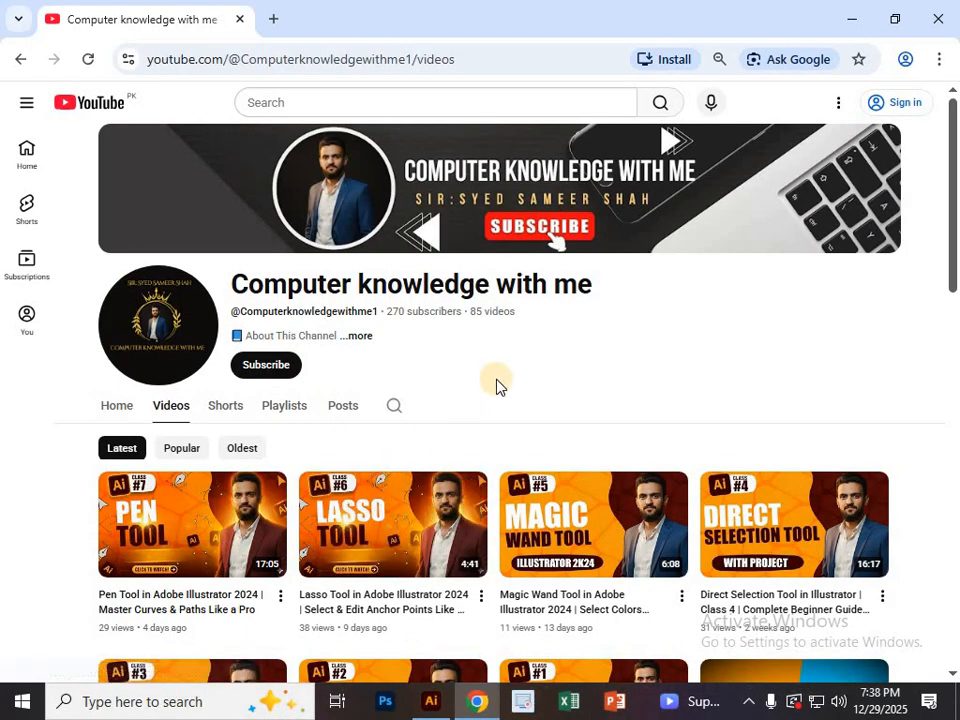